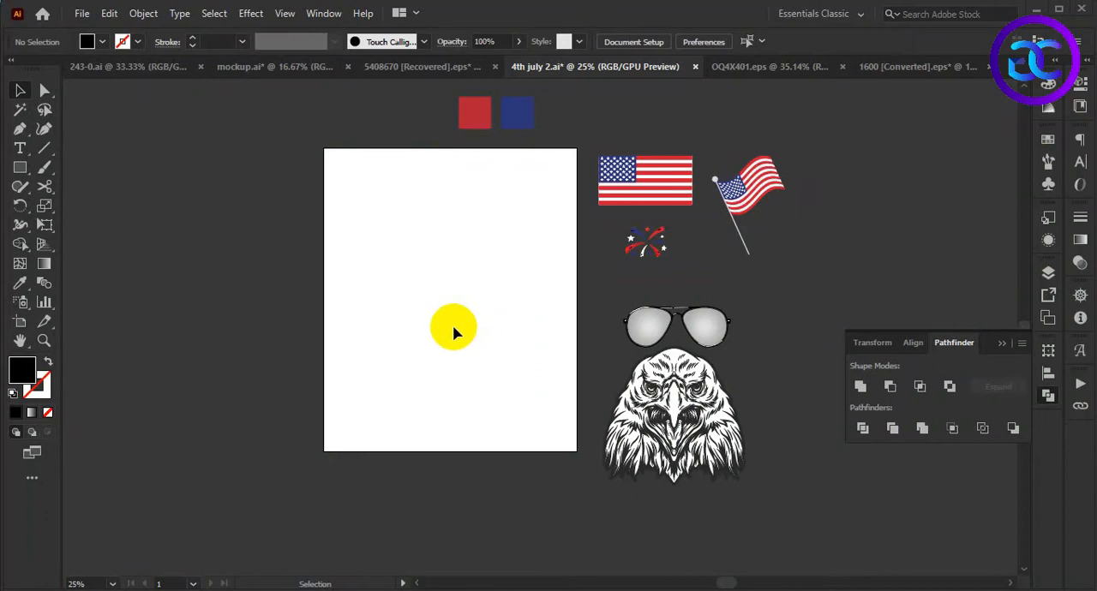
- Create a black rectangle 15 in wide and centre it on the artboard horizontally and vertically
left_click(458, 309)
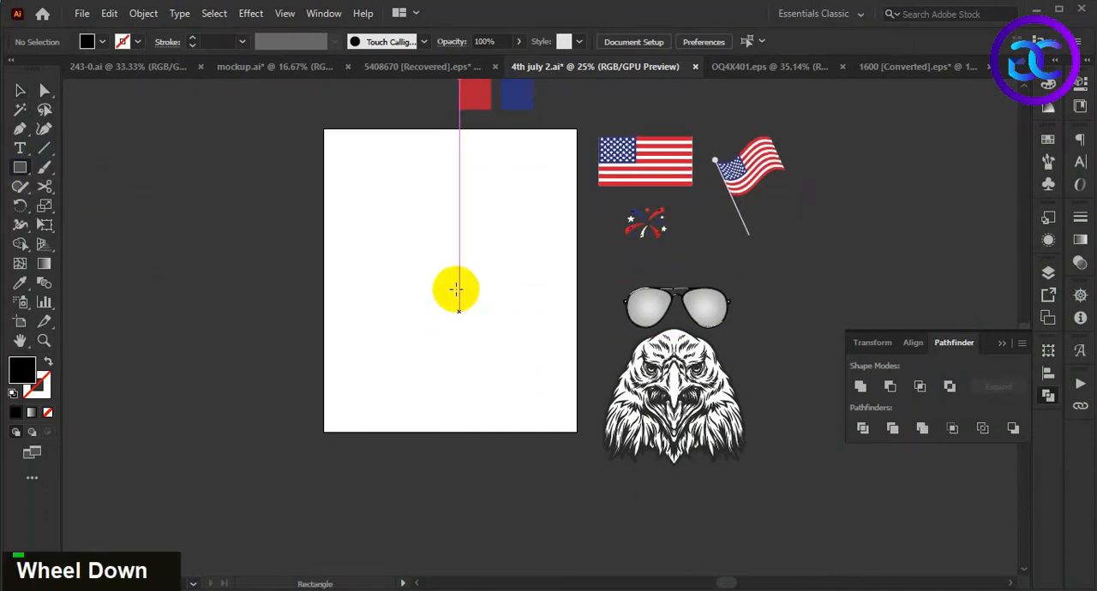
type("15")
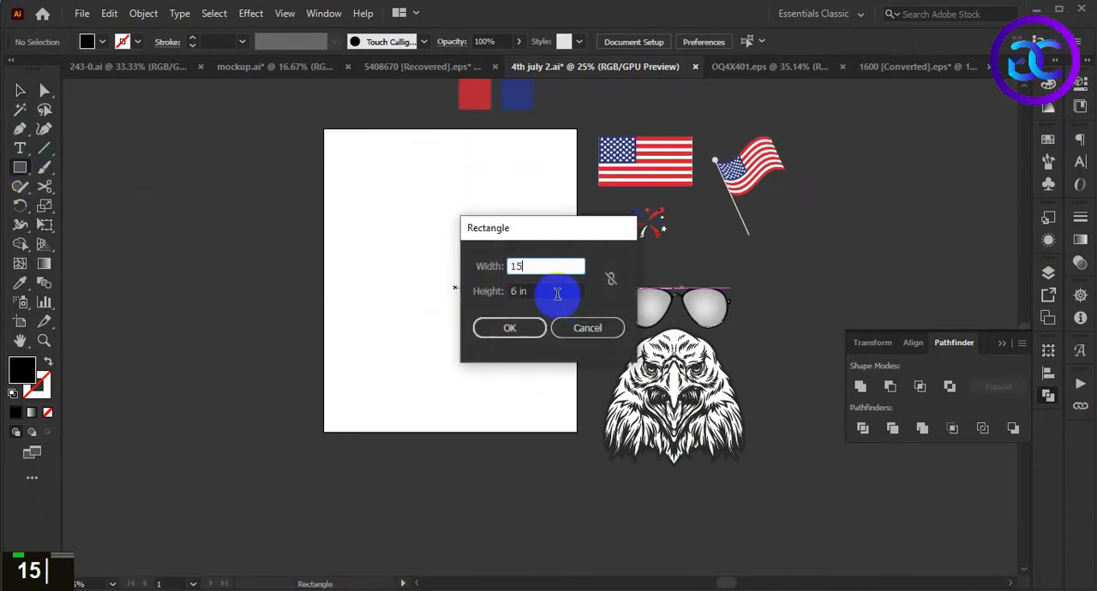
key("Tab")
key("Return")
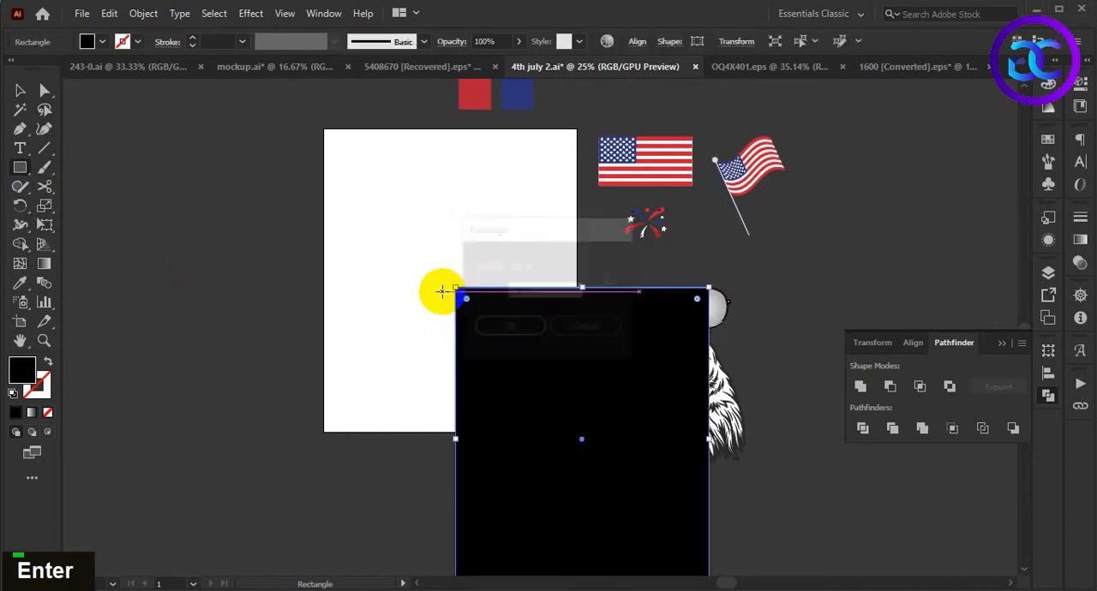
key("v")
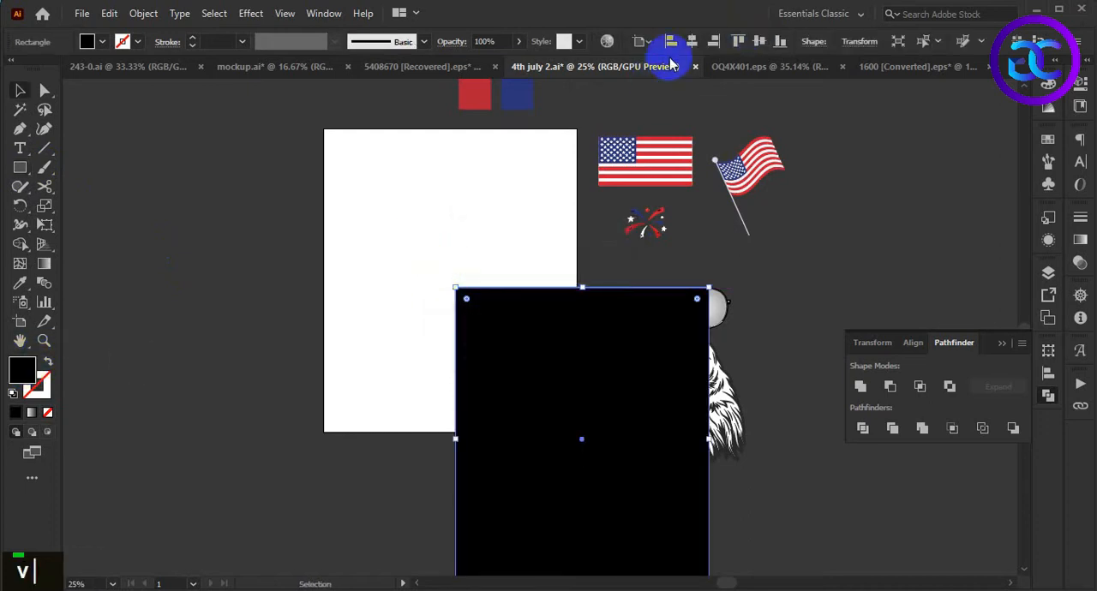
left_click(704, 43)
left_click(758, 42)
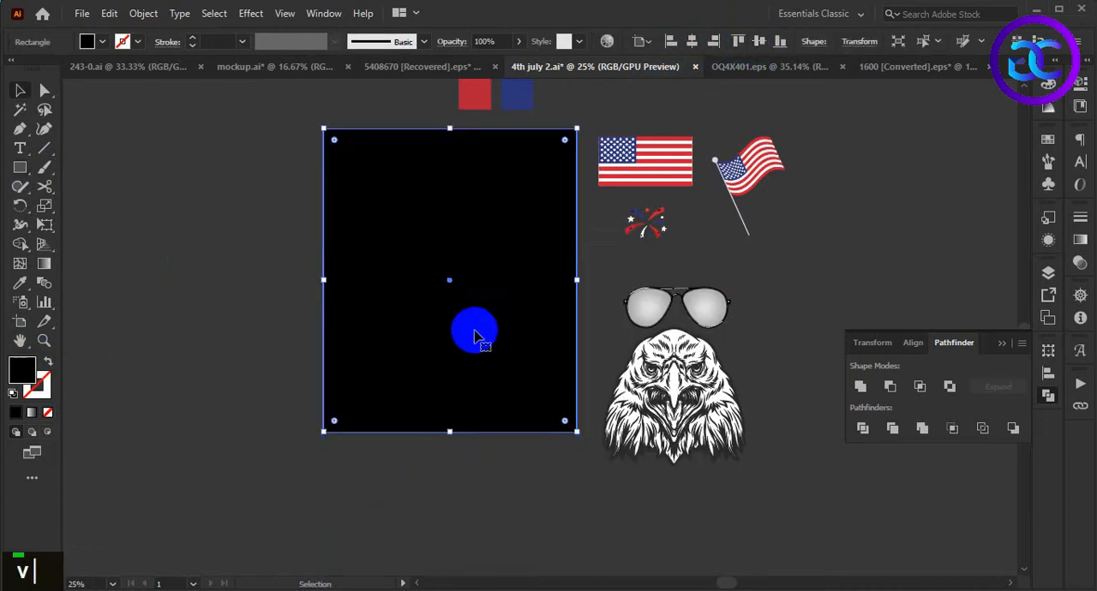
- Send the black rectangle to the back and lock it as the background
right_click(472, 388)
mouse_move(549, 512)
left_click(724, 564)
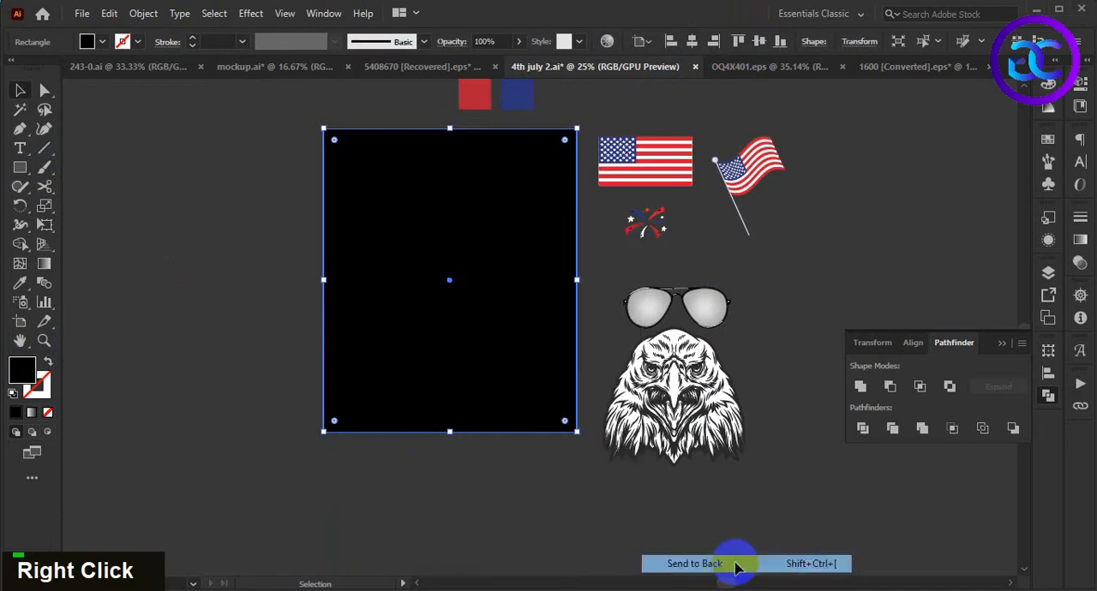
key("ctrl+2")
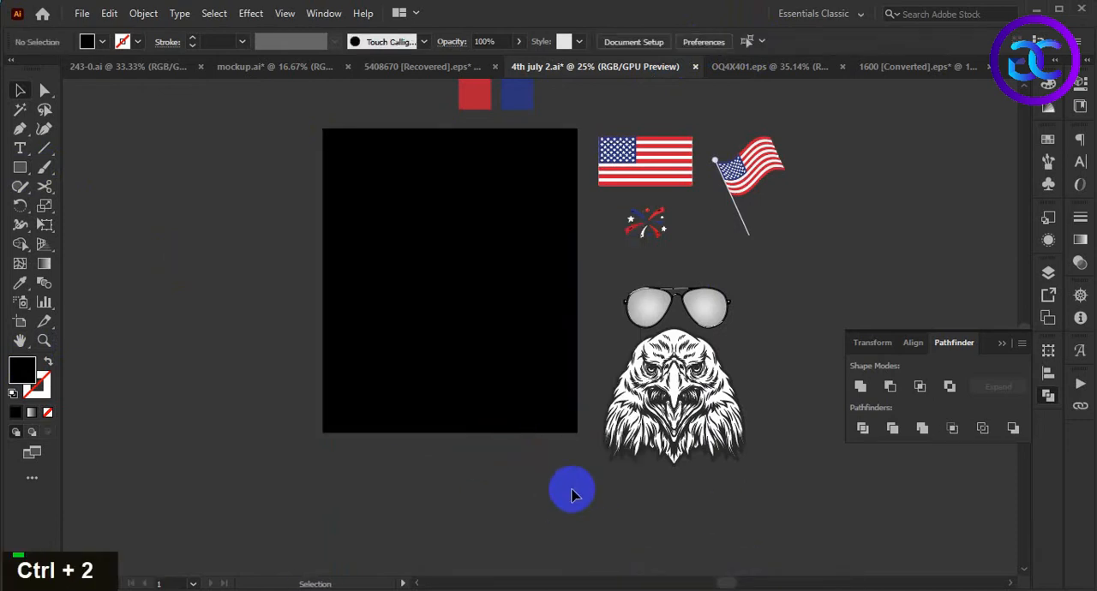
- Move the eagle head onto the black background and open its group in isolation mode
left_click_drag(698, 418, 485, 311)
left_click(495, 383)
scroll(467, 313, "up", 3)
double_click(466, 314)
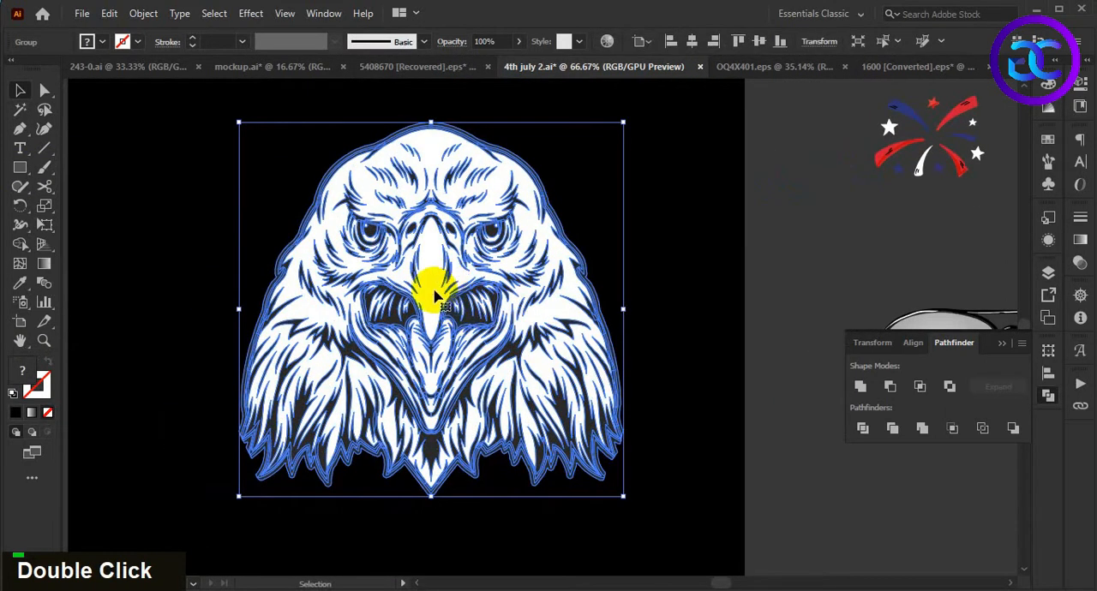
double_click(434, 290)
left_click_drag(437, 300, 459, 343)
key("ctrl+z")
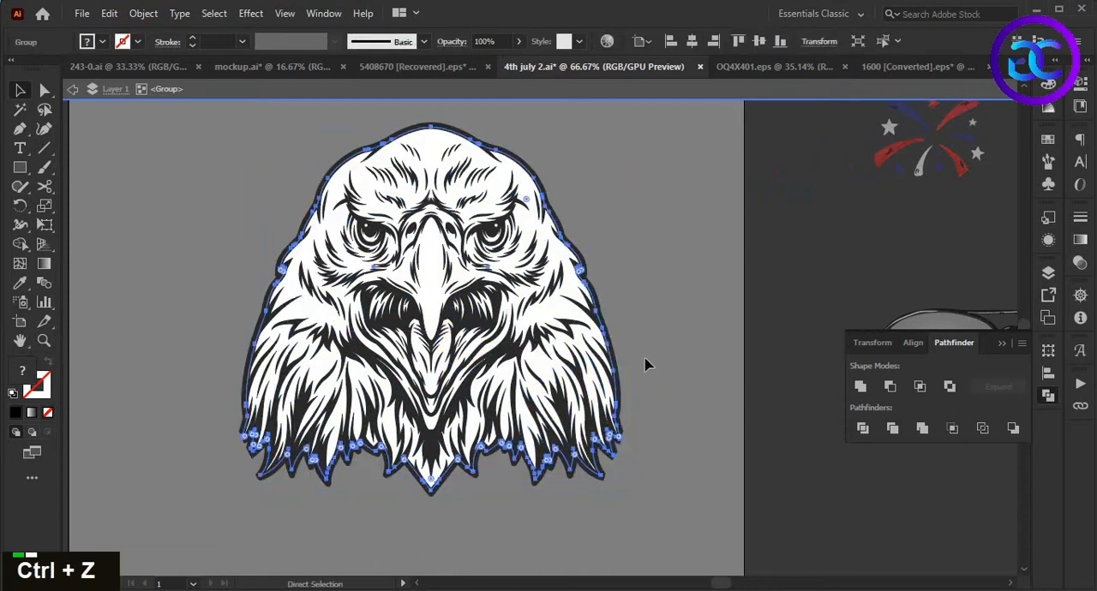
left_click_drag(597, 334, 642, 380)
key("ctrl+z")
left_click(662, 340)
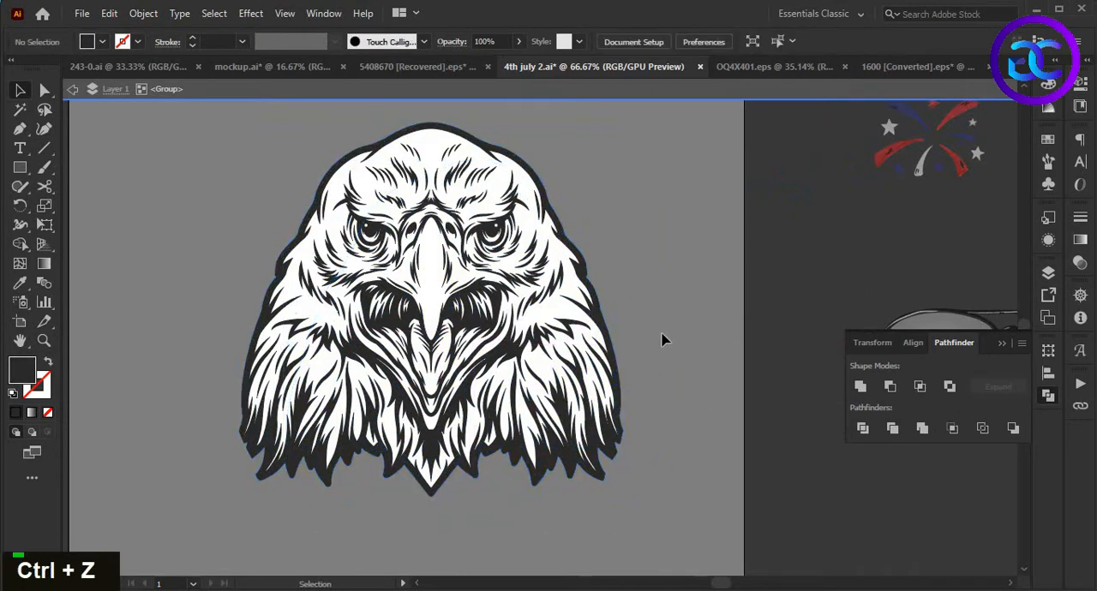
key("ctrl+z")
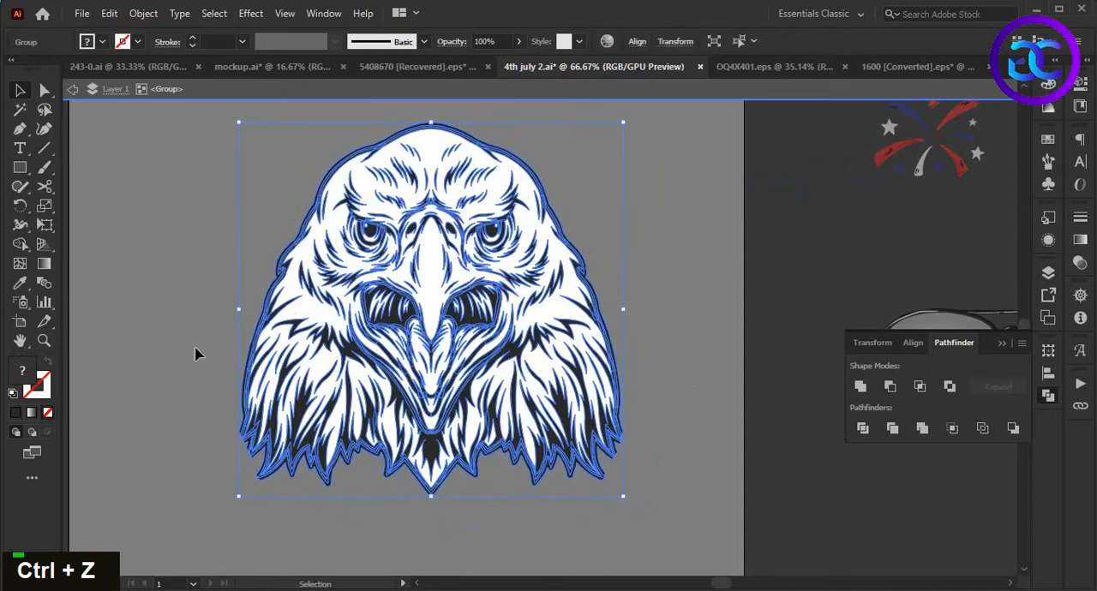
- Divide the eagle artwork with Pathfinder, select its dark areas with the Magic Wand, delete them and leave isolation mode
double_click(863, 431)
scroll(576, 433, "up", 2)
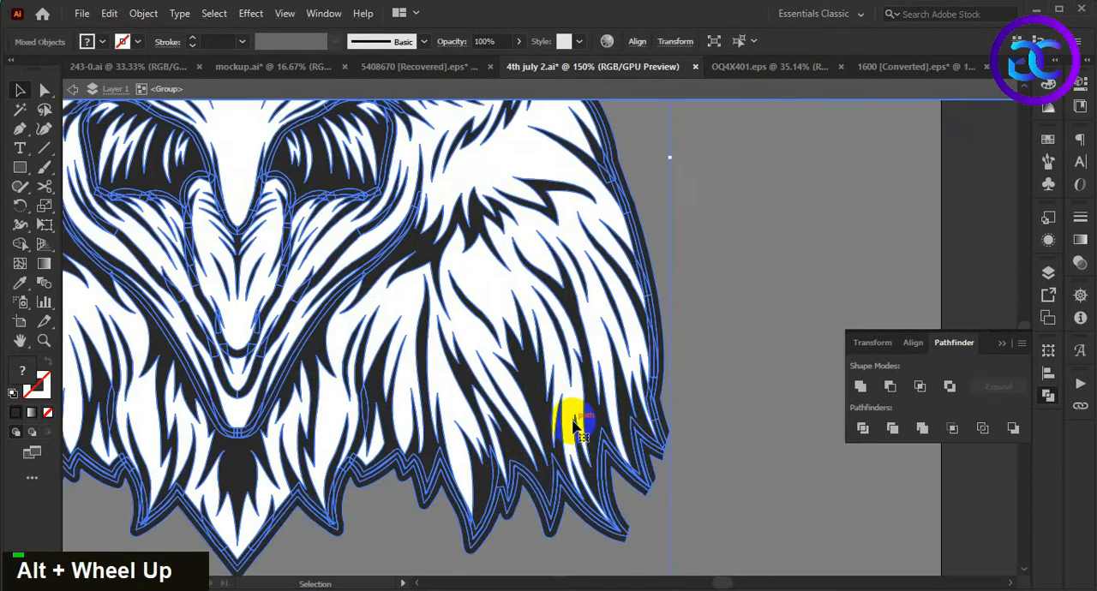
key("y")
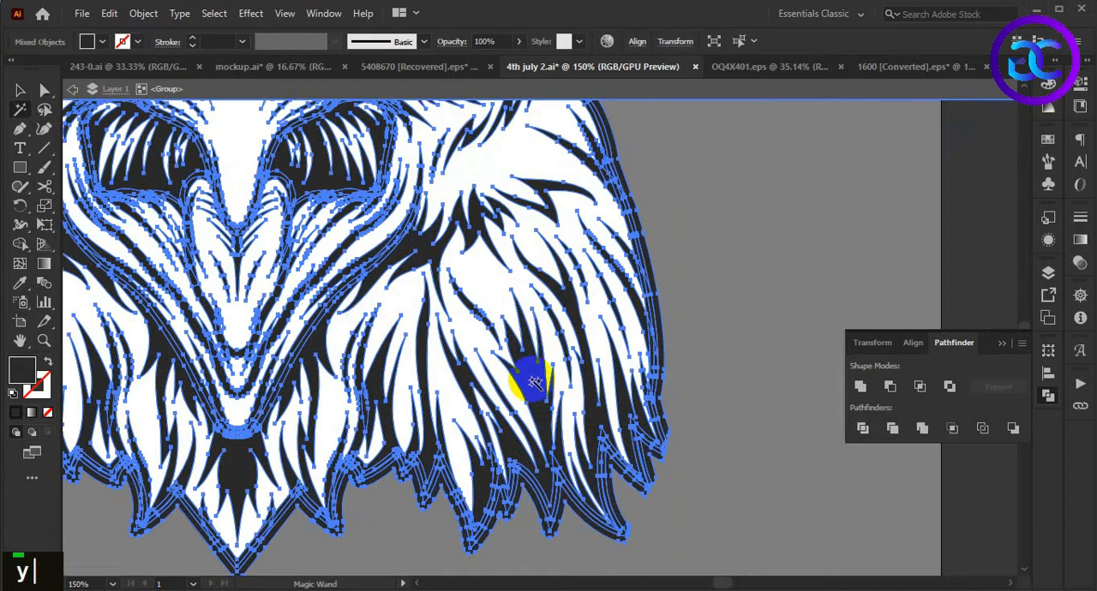
left_click(533, 382)
key("Delete")
scroll(533, 382, "down", 3, "alt")
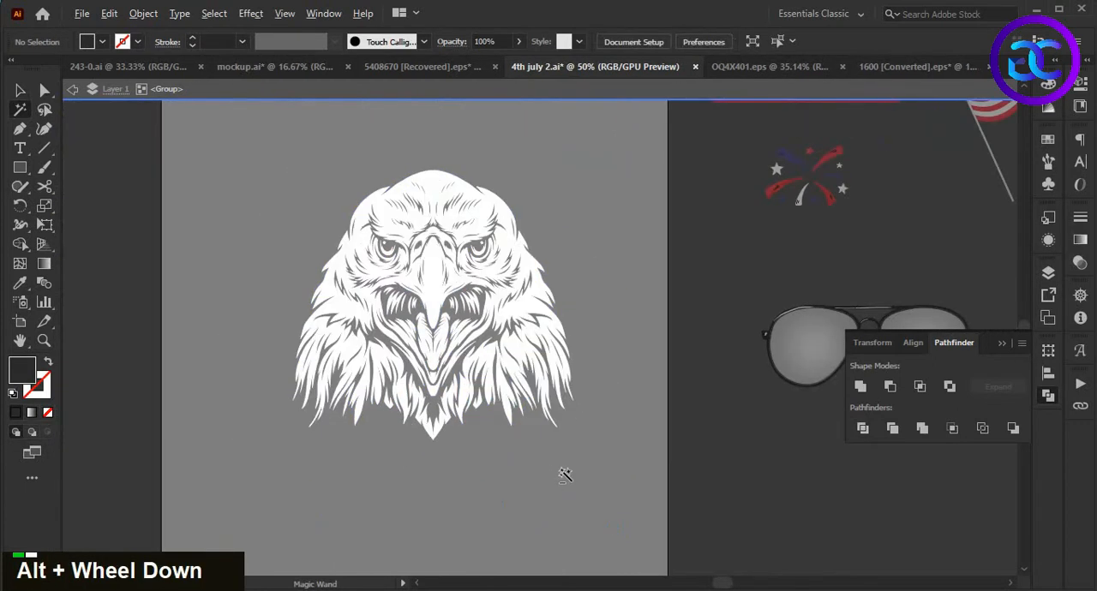
scroll(565, 474, "down", 1, "alt")
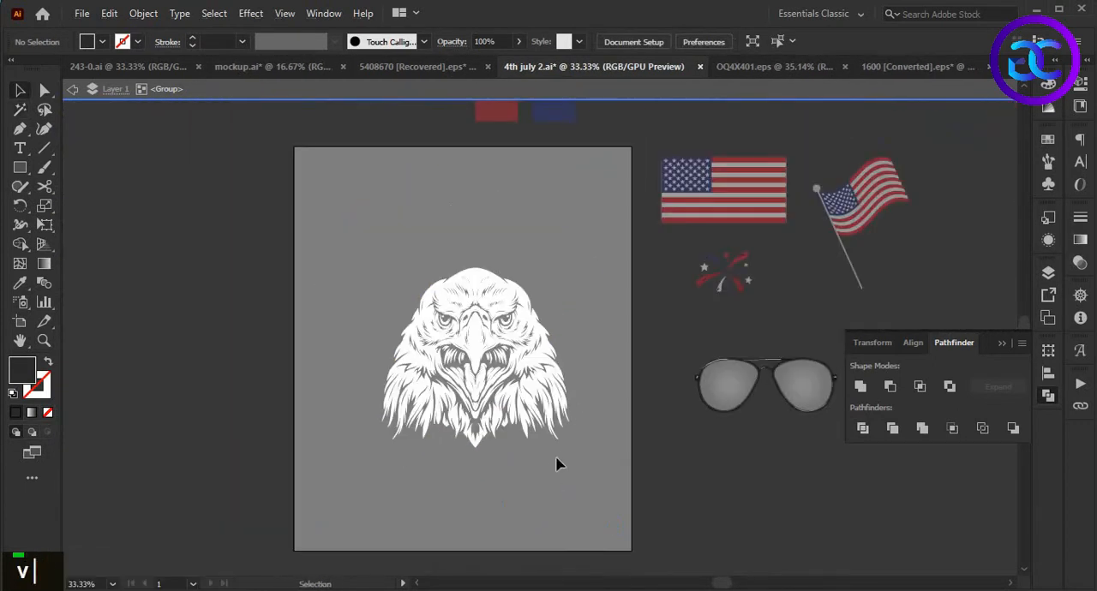
double_click(560, 463)
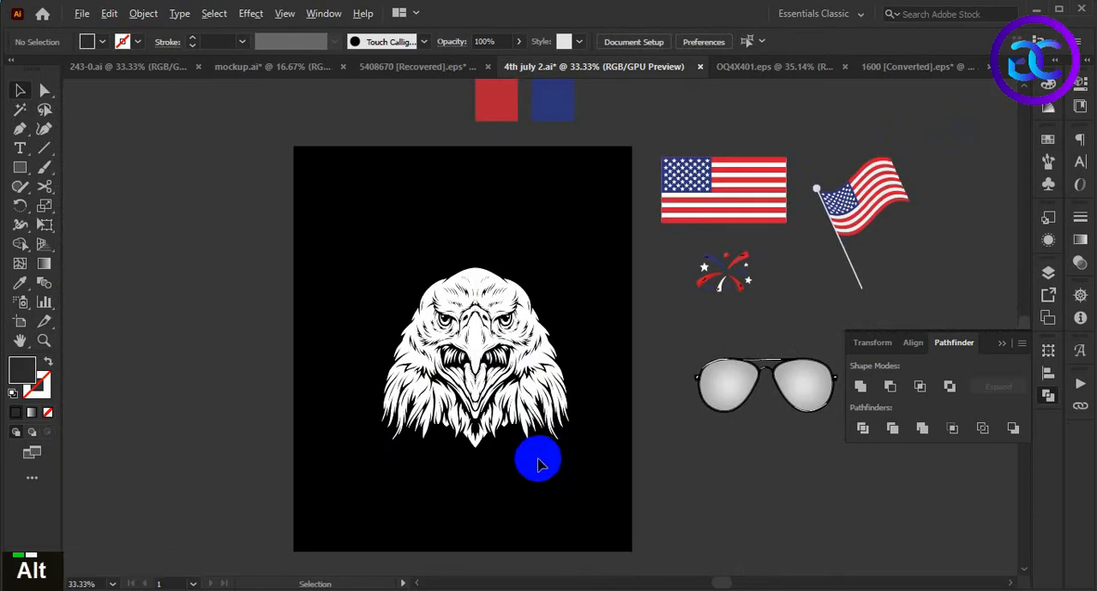
scroll(543, 453, "up", 1, "alt")
double_click(566, 463)
scroll(545, 446, "down", 1, "alt")
scroll(545, 445, "up", 1, "alt")
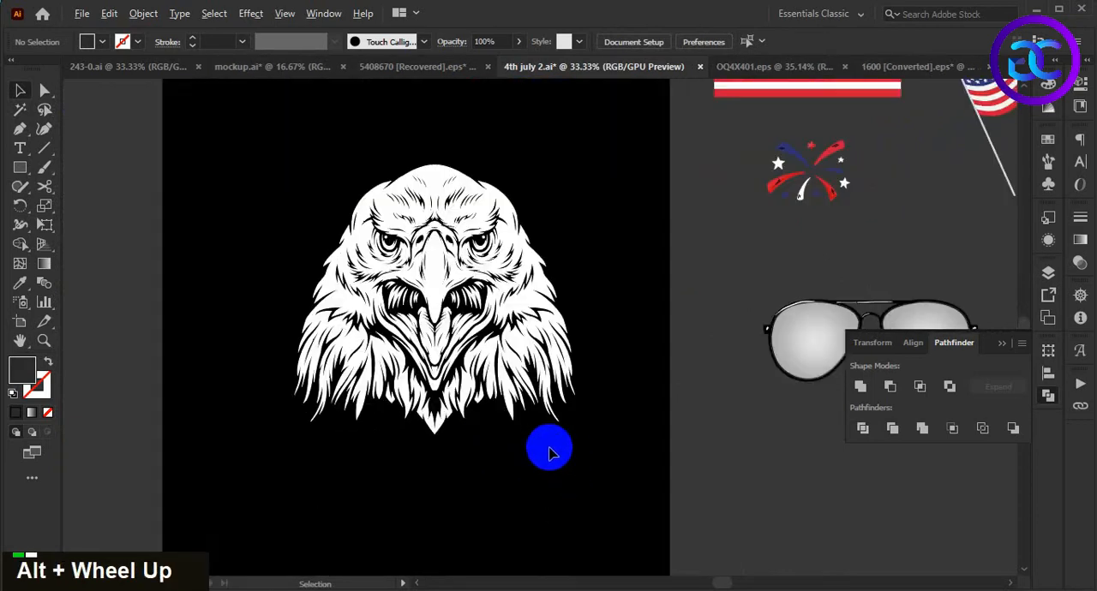
- Isolate the sunglasses group and delete the gradient shapes covering both lenses
double_click(539, 466)
left_click_drag(539, 465, 451, 448)
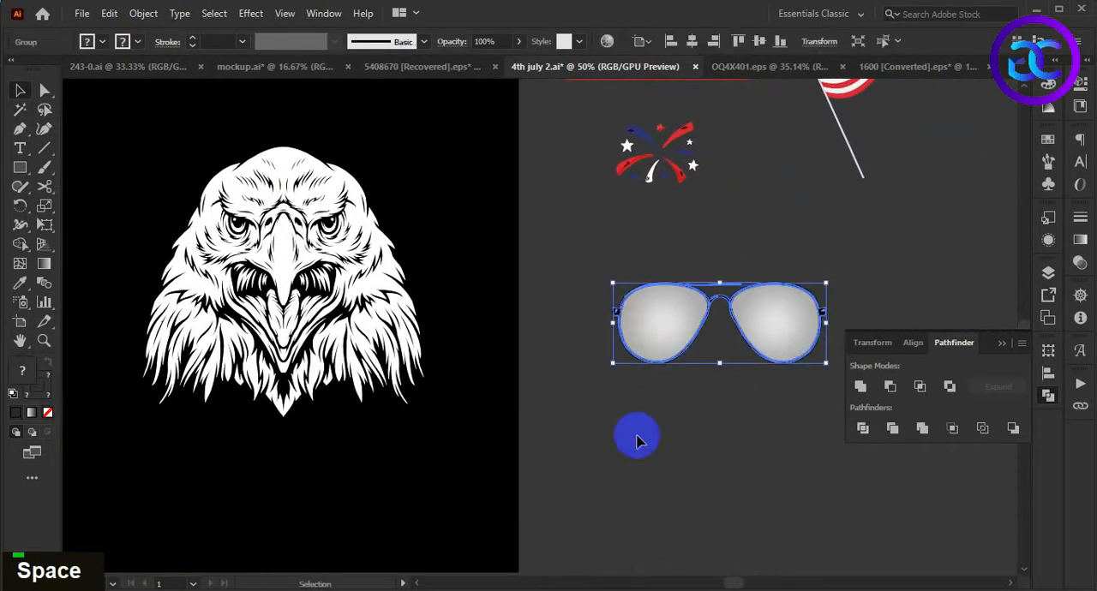
double_click(746, 412)
left_click_drag(746, 412, 711, 385)
scroll(685, 336, "up", 3, "alt")
left_click(684, 334)
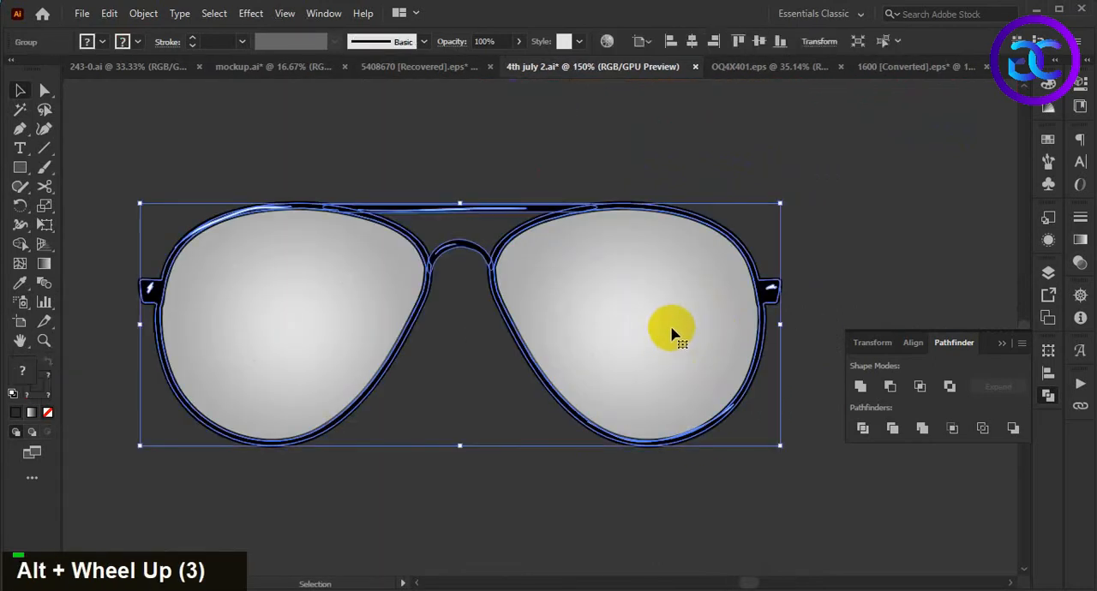
scroll(673, 337, "down", 1, "alt")
double_click(669, 339)
left_click_drag(668, 338, 686, 417)
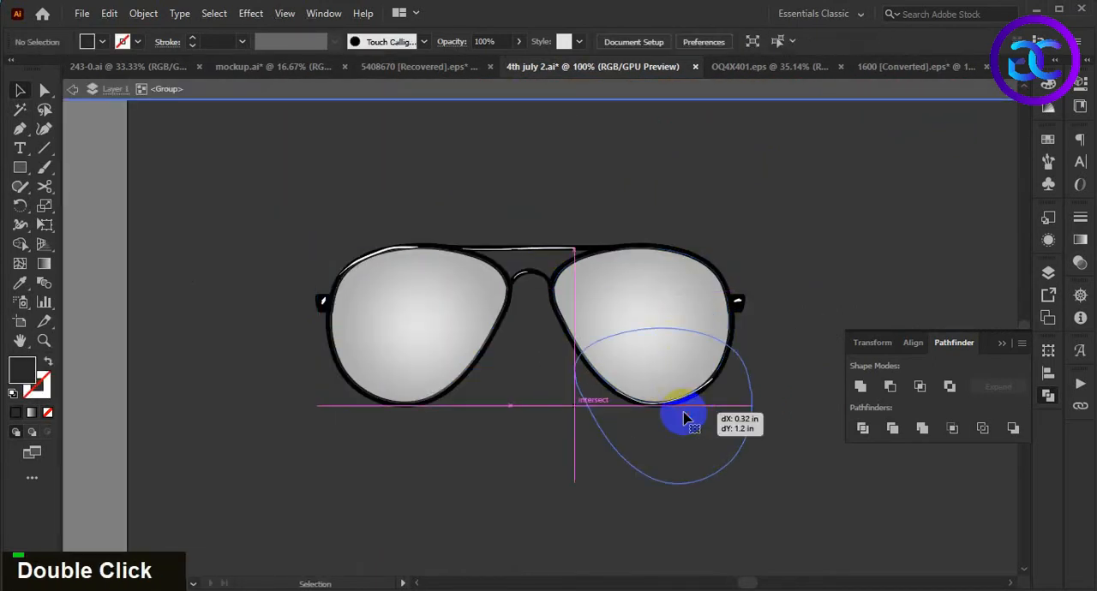
key("Delete")
left_click_drag(445, 341, 436, 403)
key("Delete")
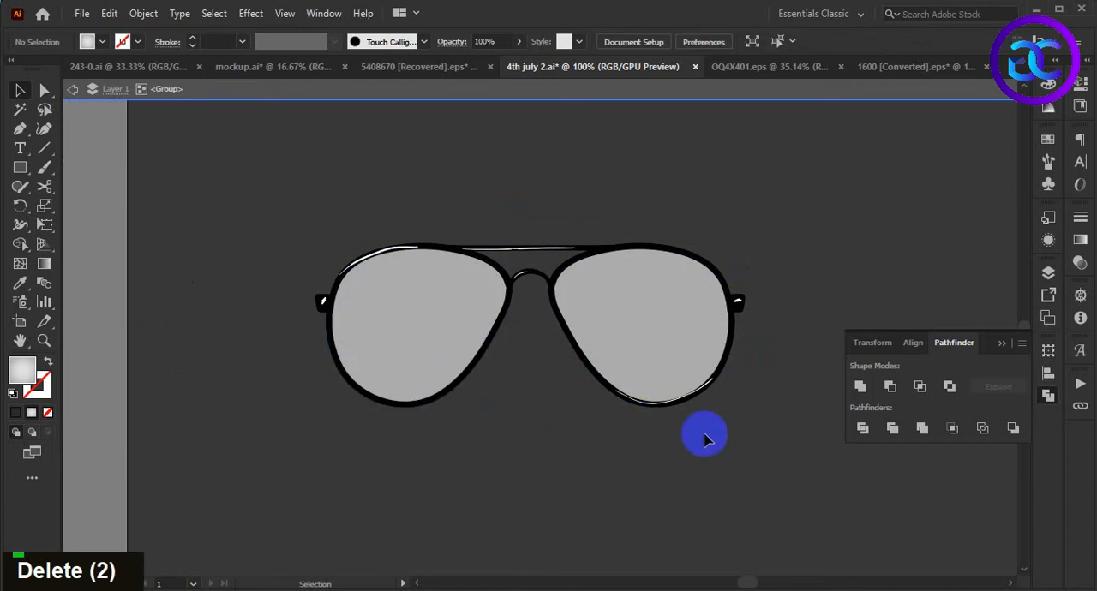
- Hide both plain grey lens shapes of the sunglasses
left_click(648, 305)
left_click(421, 339, "shift")
key("ctrl+3")
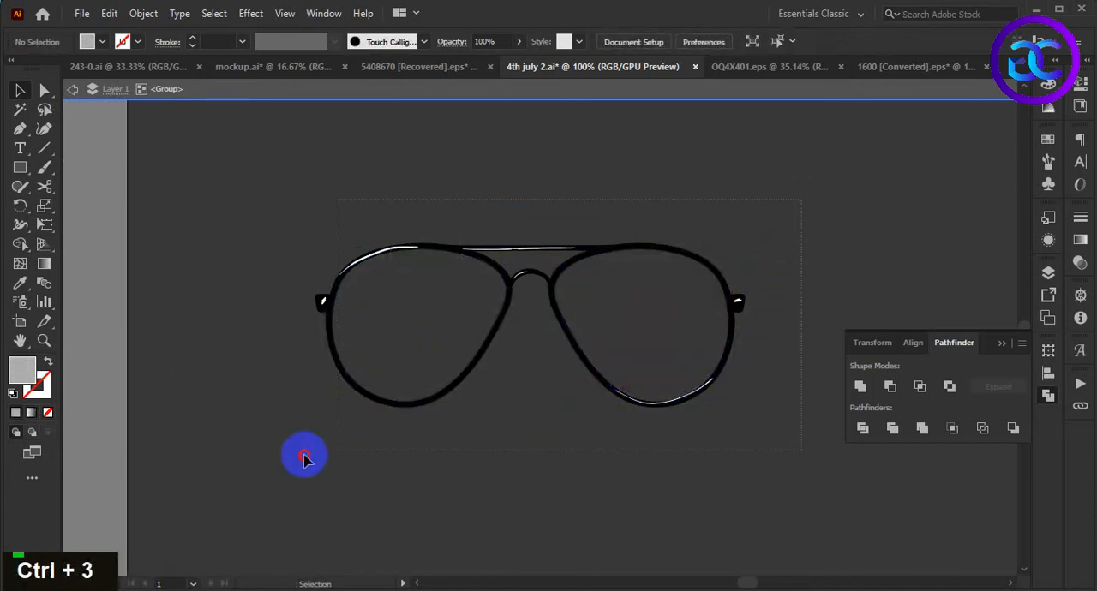
- Select the sunglasses frame pieces and apply the Shape Builder to both lens openings and the area at the bridge
left_click_drag(340, 452, 294, 456)
key("shift+m")
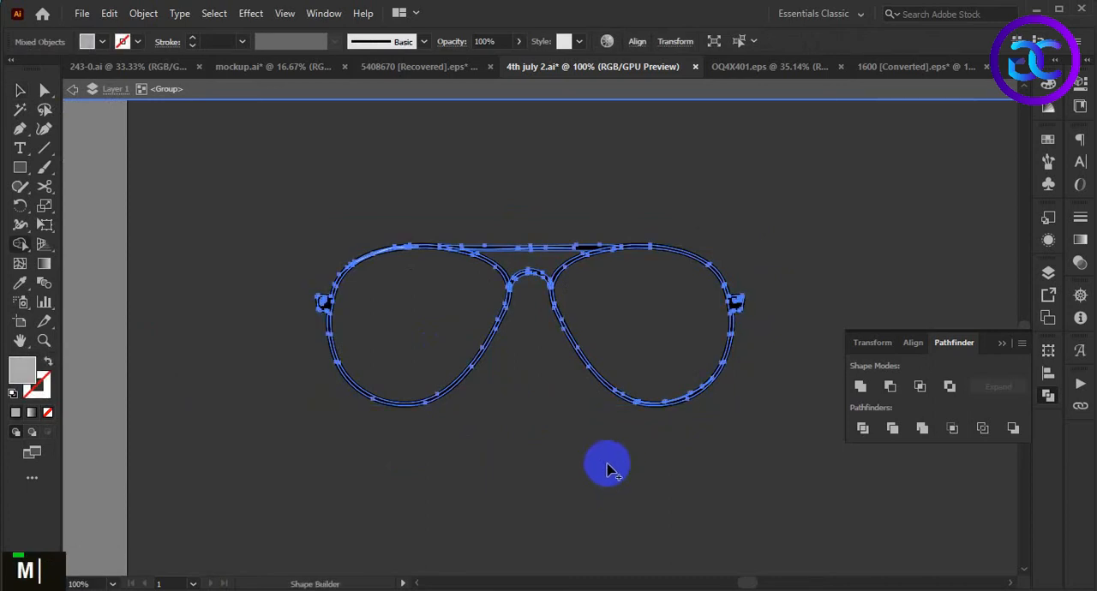
left_click(665, 355, "alt")
left_click(445, 348, "alt")
left_click(542, 266, "alt")
left_click(20, 91)
left_click(304, 232)
double_click(565, 386)
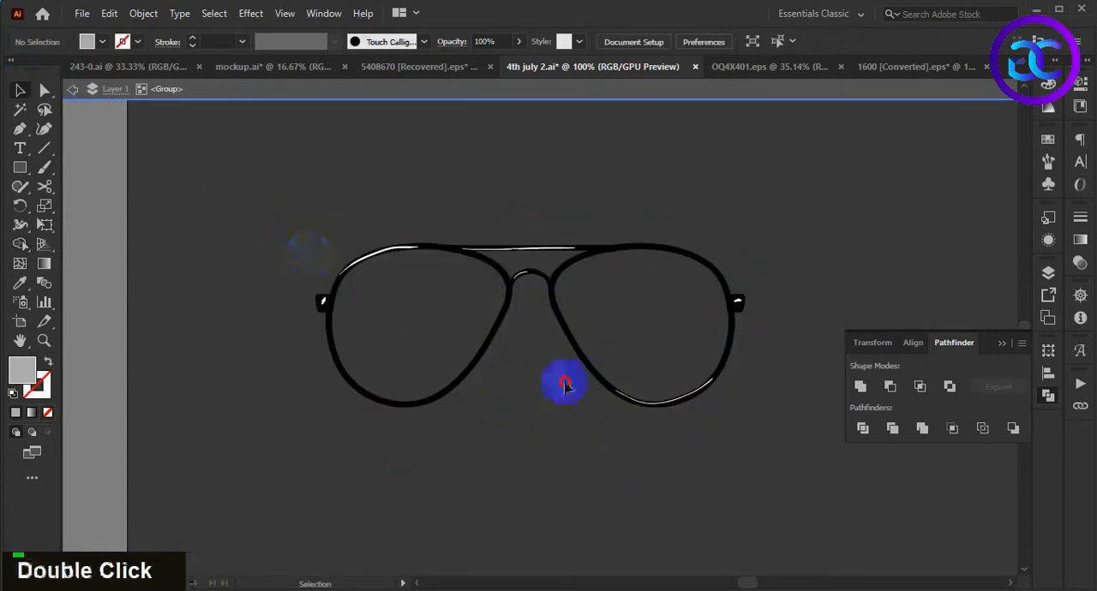
- Unite the frame pieces into a single white shape, show the hidden grey lenses again and leave isolation mode
key("ctrl+a")
left_click(864, 390)
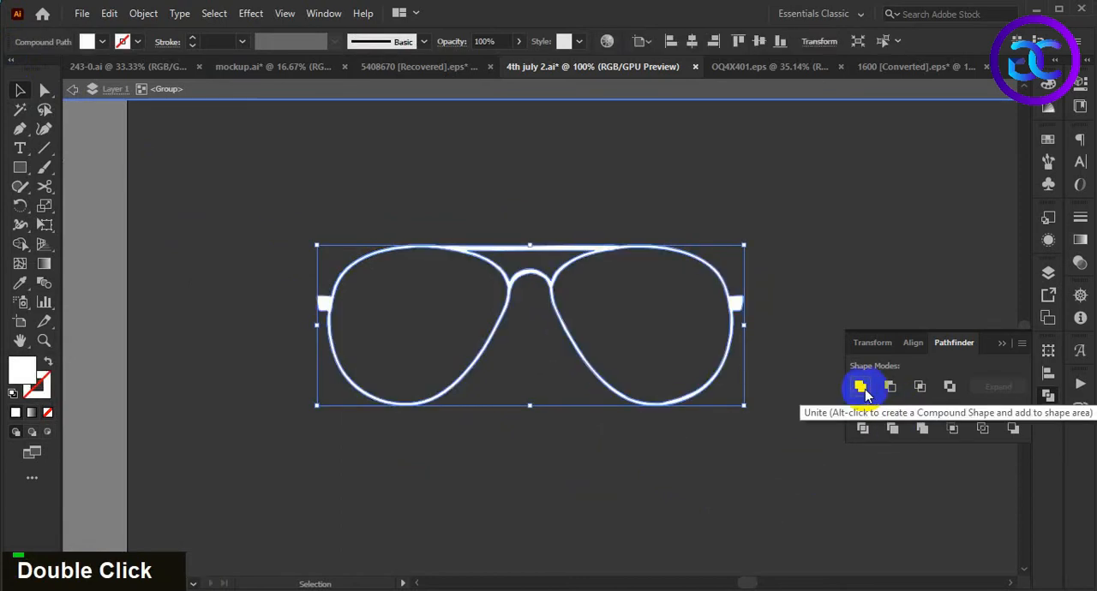
left_click(658, 480)
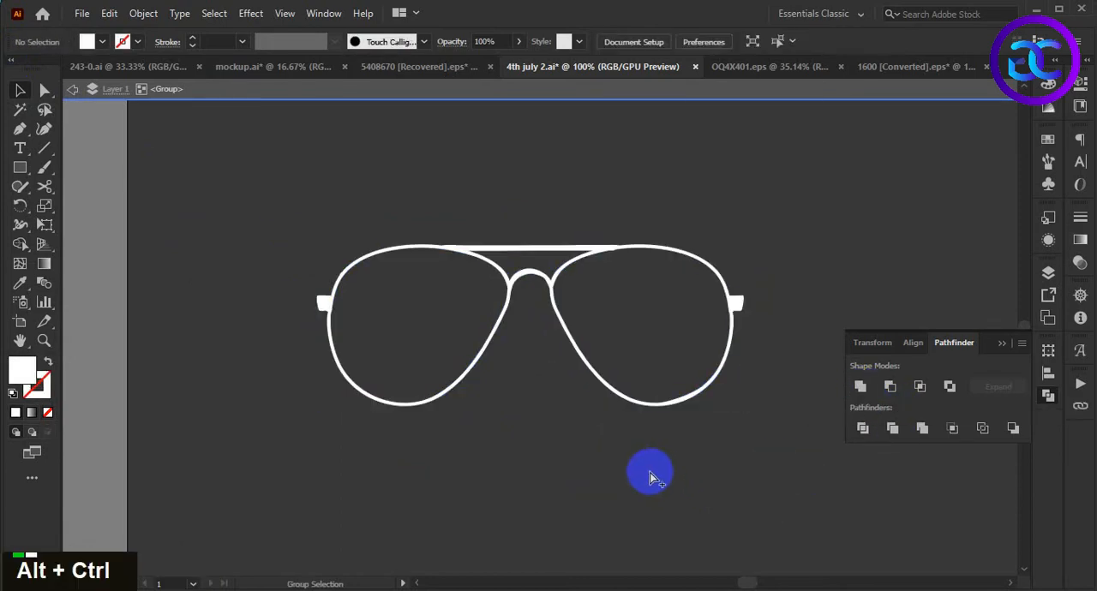
key("ctrl+alt+3")
left_click(625, 484)
scroll(625, 484, "down", 3)
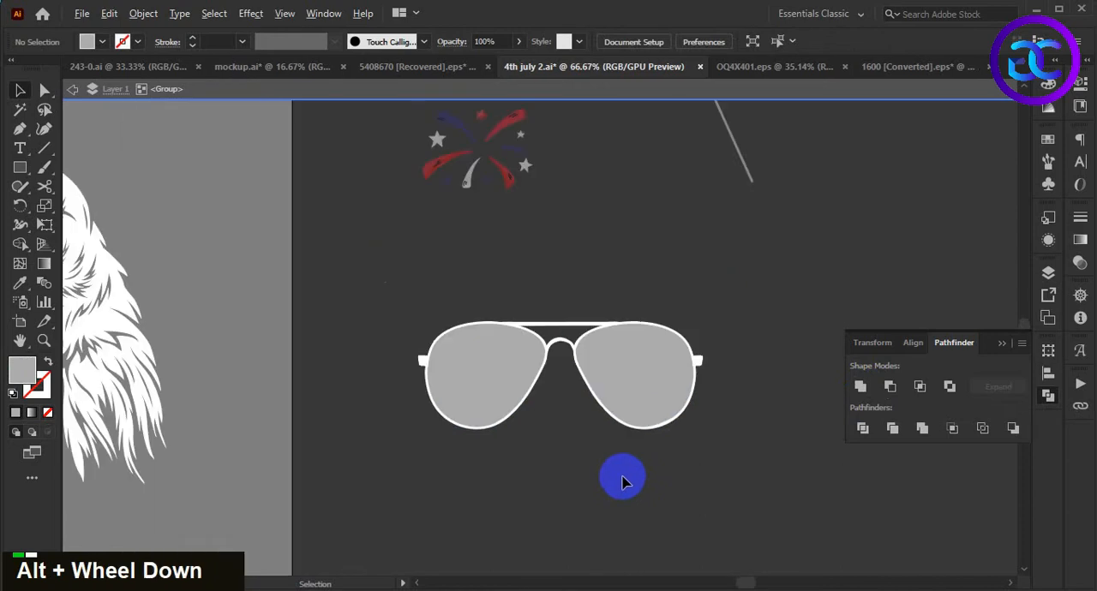
double_click(625, 482)
- Ungroup the sunglasses so the frame and lenses are separate objects
left_click(611, 363)
double_click(667, 469)
left_click_drag(628, 358, 630, 385)
key("ctrl+z")
right_click(630, 366)
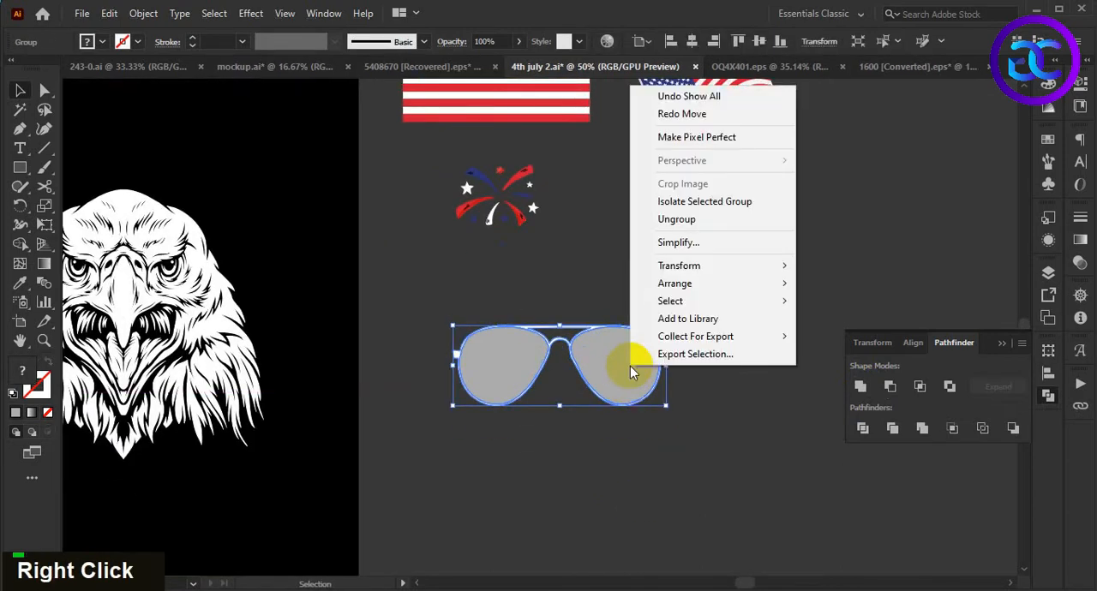
left_click(664, 220)
double_click(717, 398)
scroll(716, 399, "down", 1)
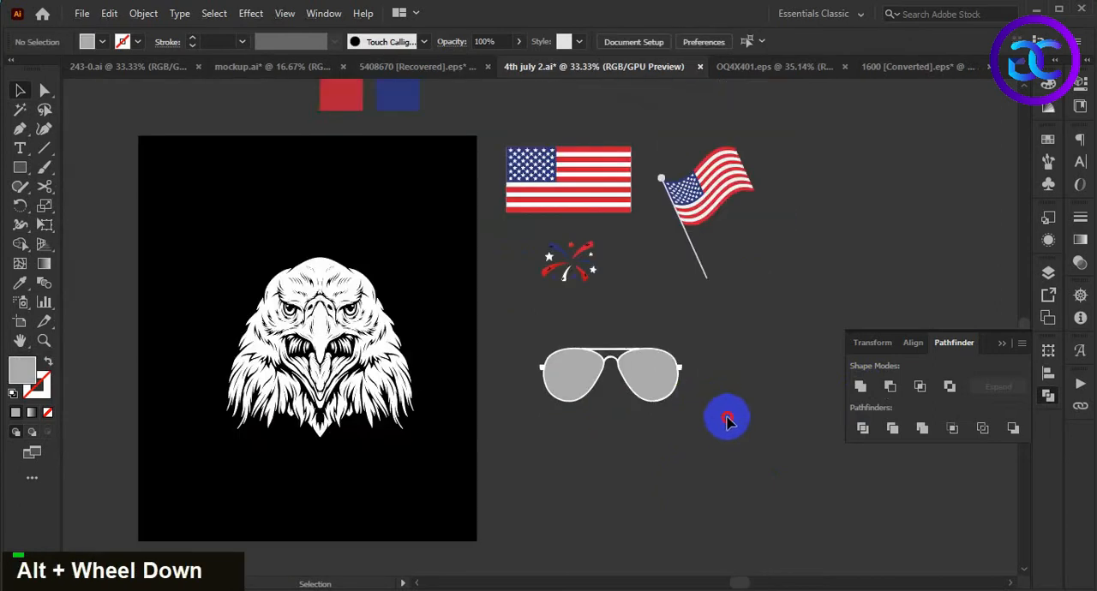
- Move the rectangular American flag down behind the sunglasses and enlarge it
left_click_drag(750, 432, 728, 423)
left_click_drag(601, 201, 698, 447)
scroll(644, 426, "up", 2)
scroll(618, 427, "up", 1)
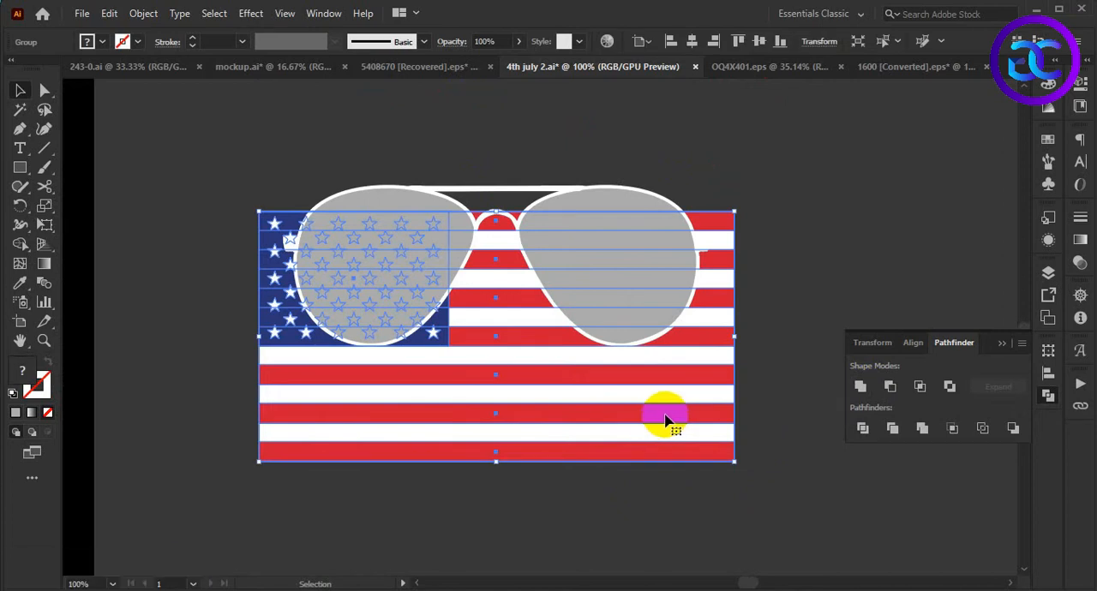
- Scale up and reposition the flag so it extends behind both lenses, with the starred blue area behind the left lens
left_click_drag(666, 419, 698, 386)
left_click_drag(768, 423, 806, 444)
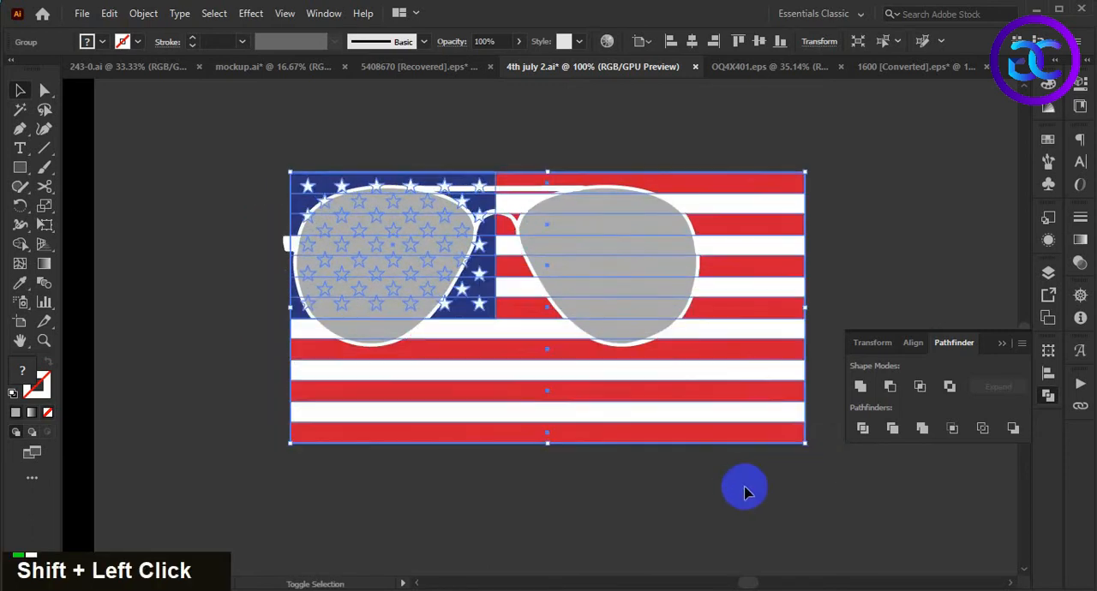
left_click(739, 487)
left_click_drag(722, 404, 708, 428)
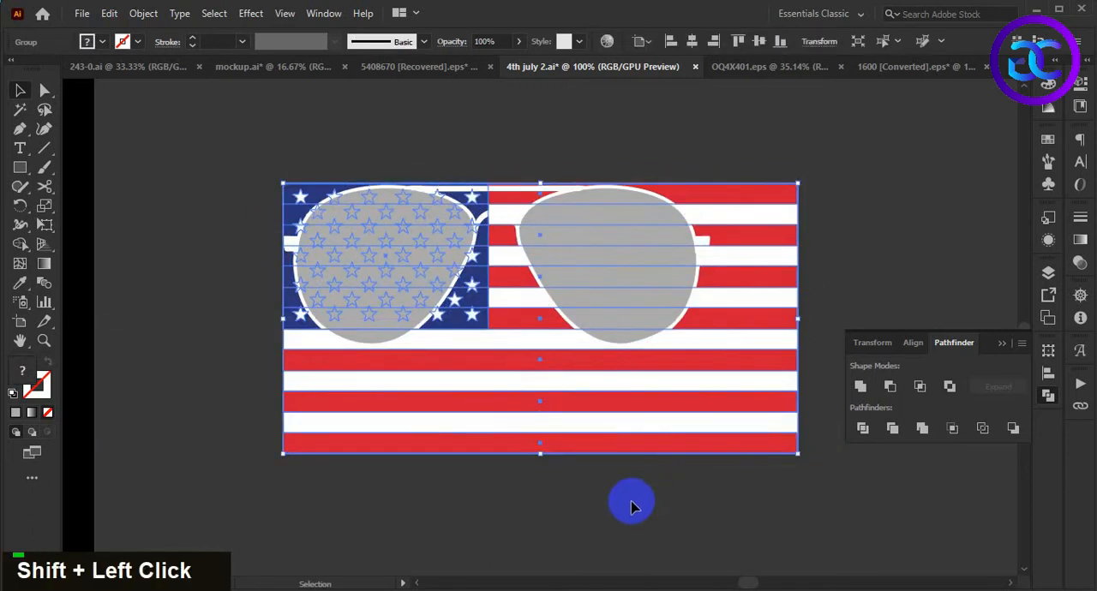
left_click_drag(540, 452, 538, 487)
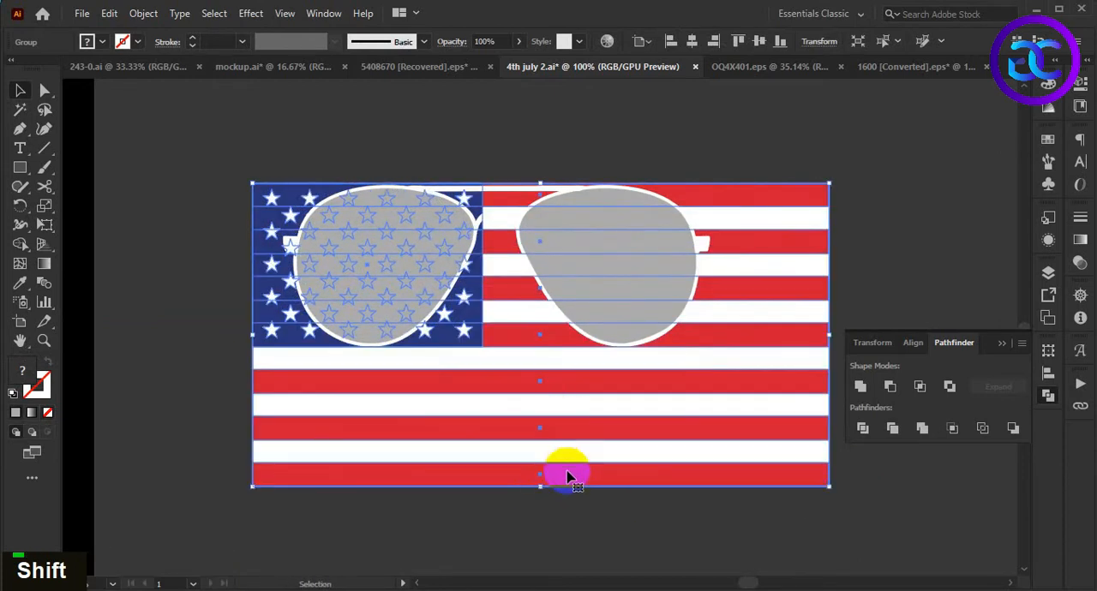
left_click_drag(543, 492, 551, 467)
left_click(578, 538)
- Duplicate the flag in place and make a clipping mask of one copy with the left lens
left_click(551, 417)
key("ctrl+f")
key("ctrl+c")
left_click(466, 249, "shift")
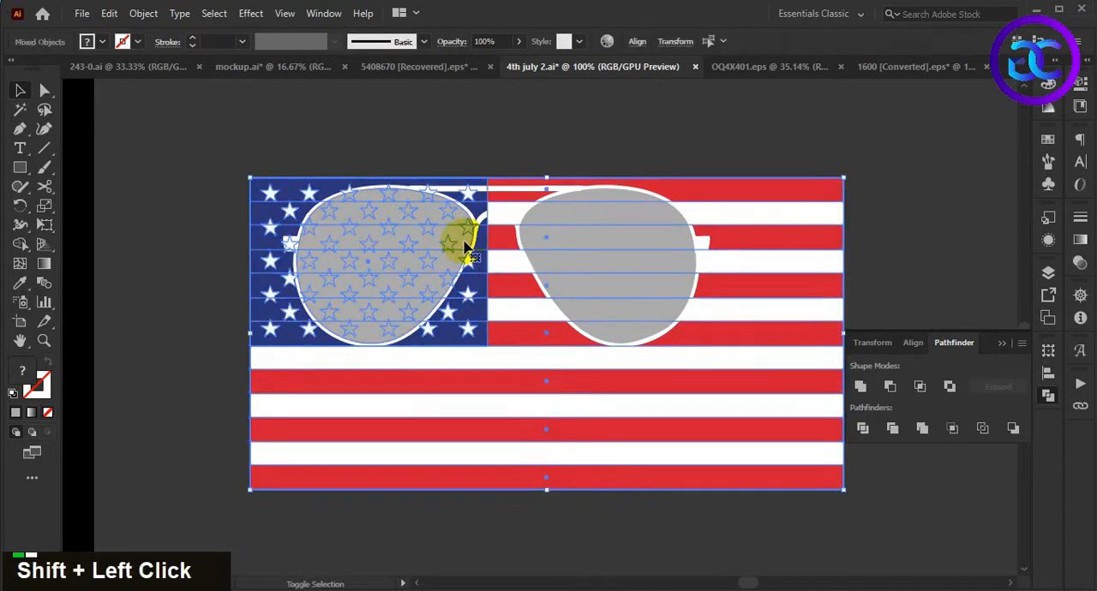
right_click(465, 248)
left_click(588, 379)
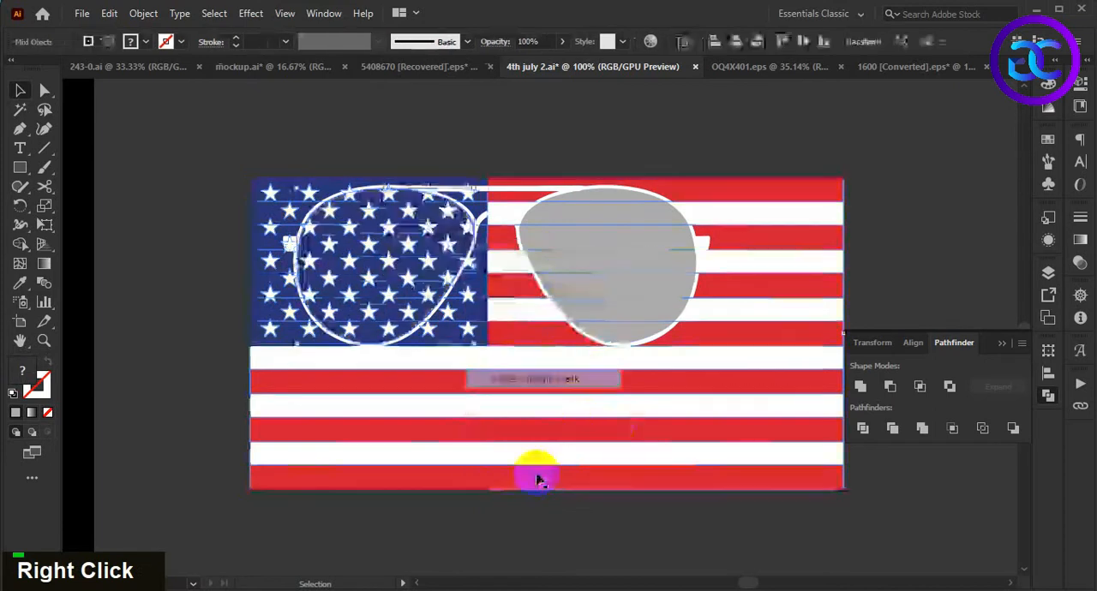
- Make a clipping mask of the remaining flag copy with the right sunglasses lens
left_click(629, 517)
left_click(605, 406)
left_click(629, 295, "shift")
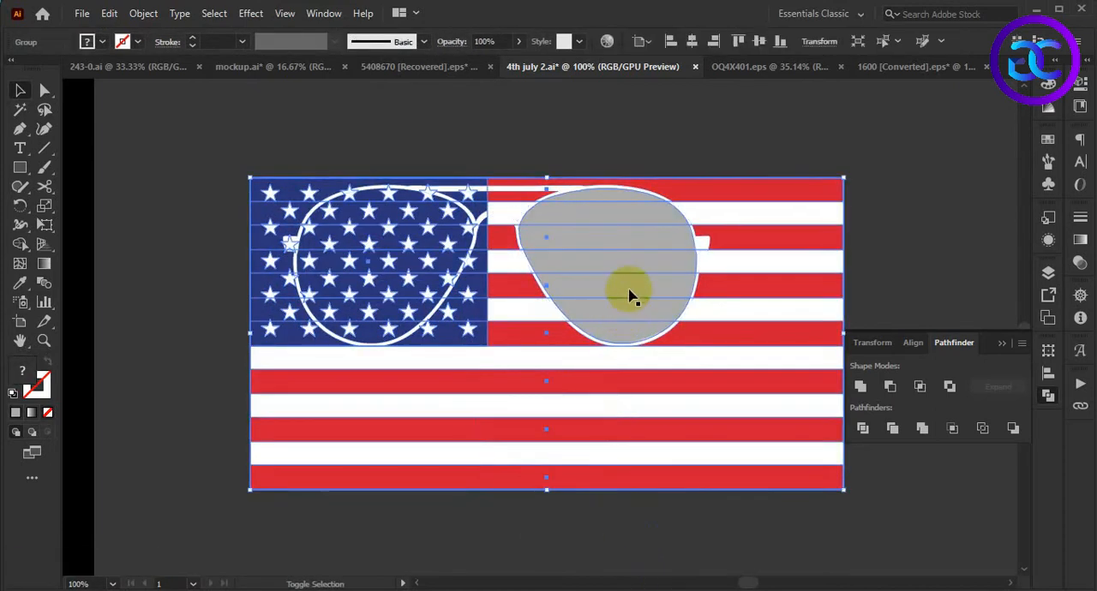
right_click(630, 293)
left_click(720, 427)
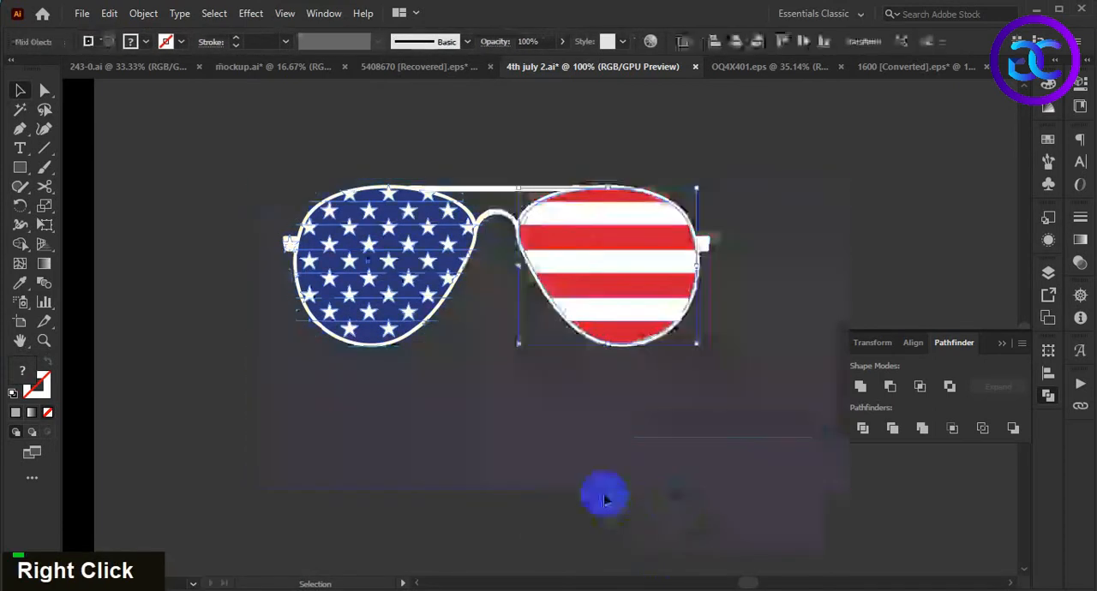
- Group the sunglasses frame and both flag-filled lenses into one object
scroll(652, 433, "down", 2)
scroll(671, 465, "up", 1)
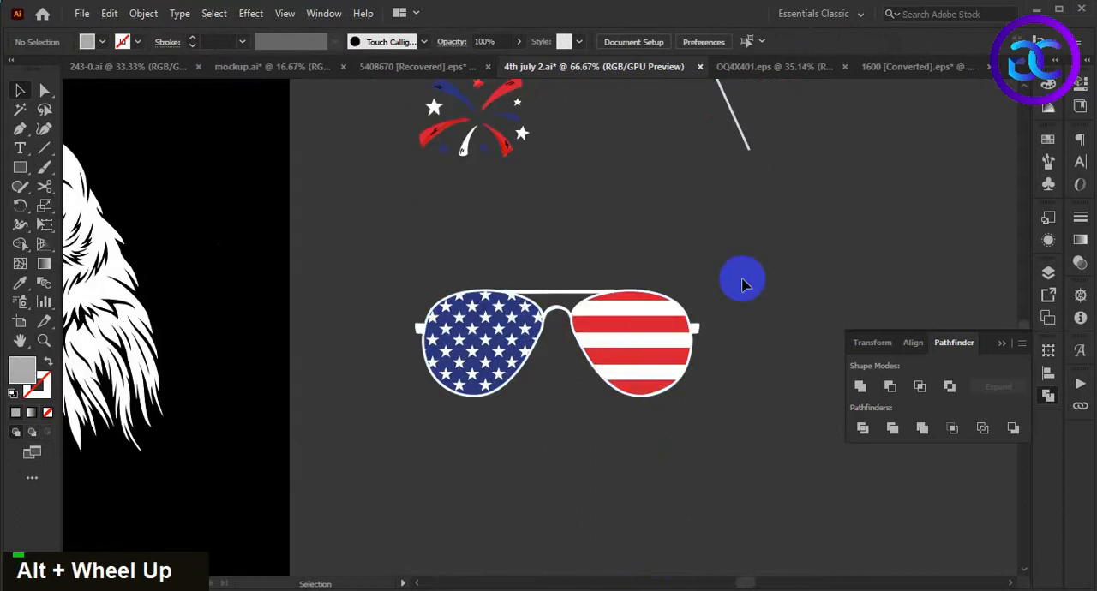
left_click_drag(782, 254, 345, 472)
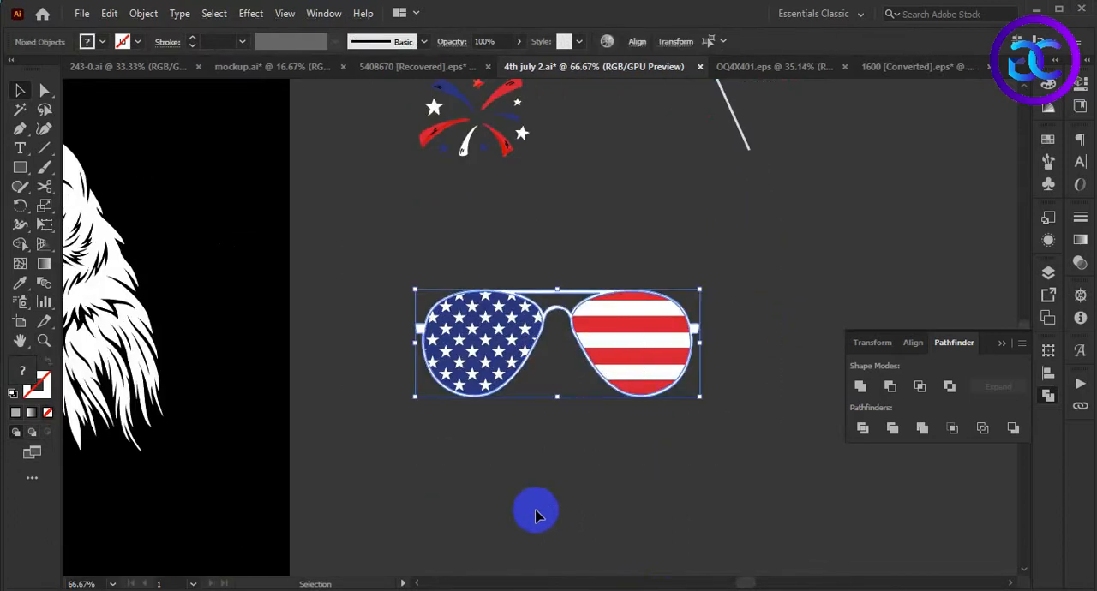
key("ctrl+g")
left_click(619, 474)
- Move the sunglasses group onto the eagle's head over the eyes and bring it to the front
scroll(627, 458, "down", 2)
left_click_drag(560, 485, 621, 429)
left_click_drag(698, 341, 378, 266)
scroll(377, 264, "up", 1, "alt")
key("ctrl+shift+]")
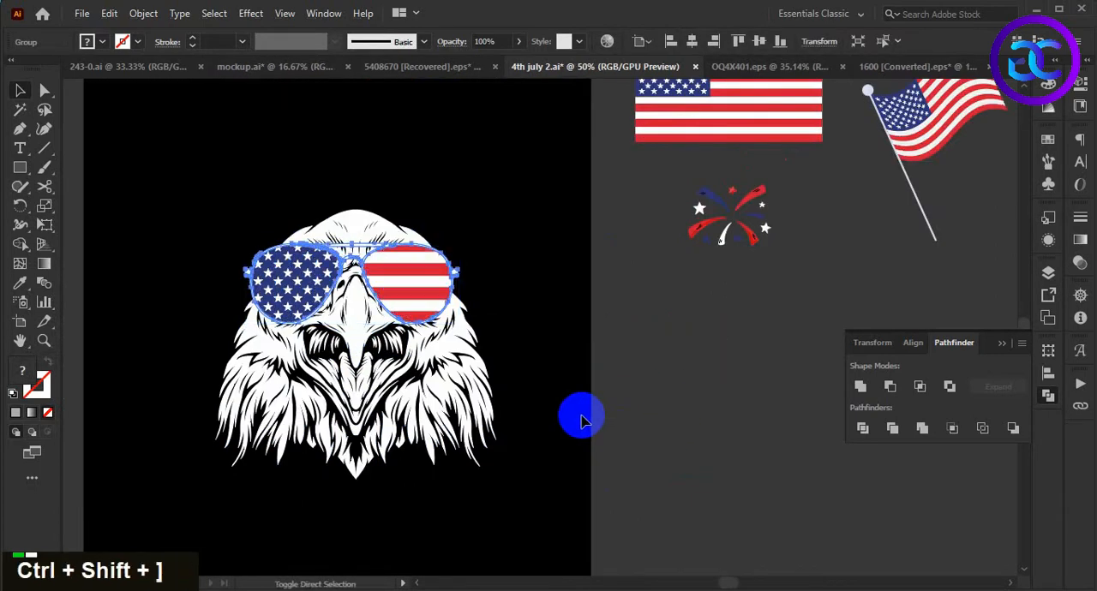
left_click(583, 418)
scroll(291, 214, "up", 2, "alt")
- Select the eagle together with the sunglasses and align them on their horizontal centers
left_click(532, 388)
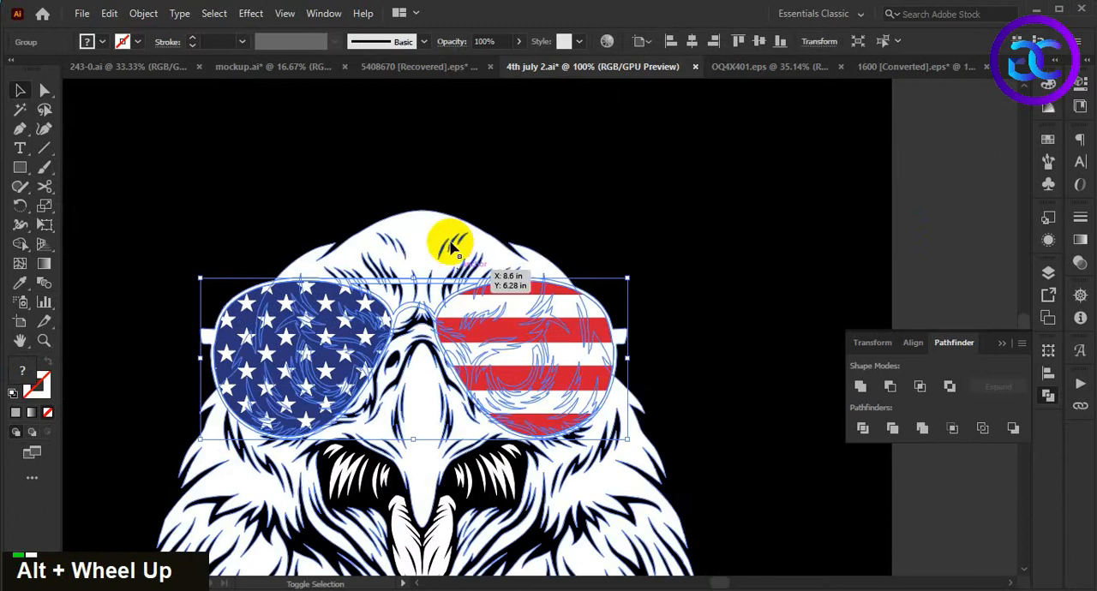
left_click_drag(449, 264, 443, 231)
left_click(433, 221, "shift")
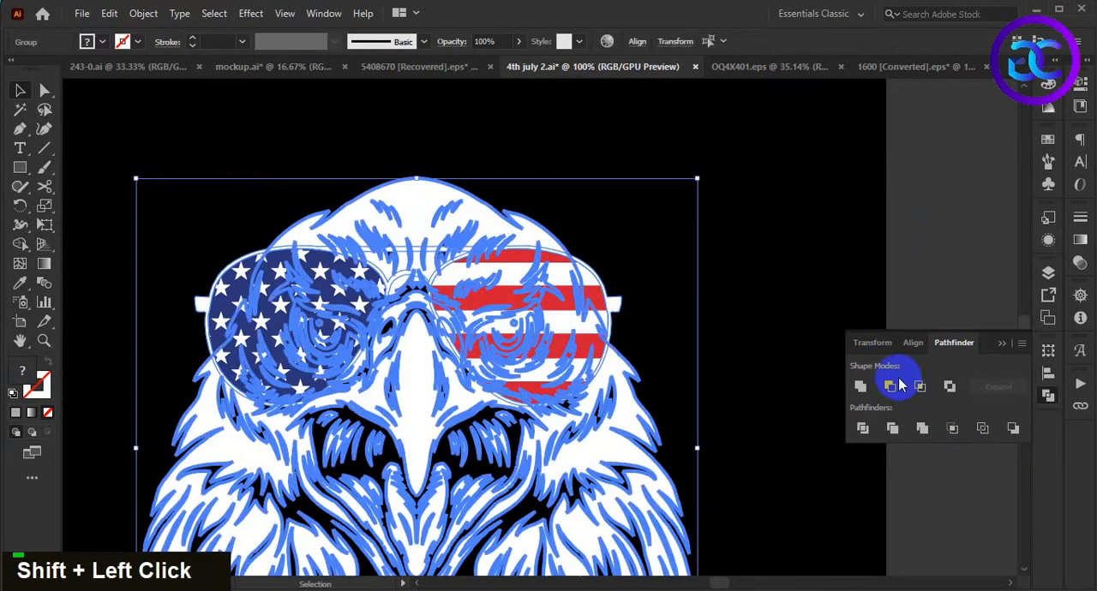
left_click(913, 343)
left_click(889, 386)
left_click(781, 447)
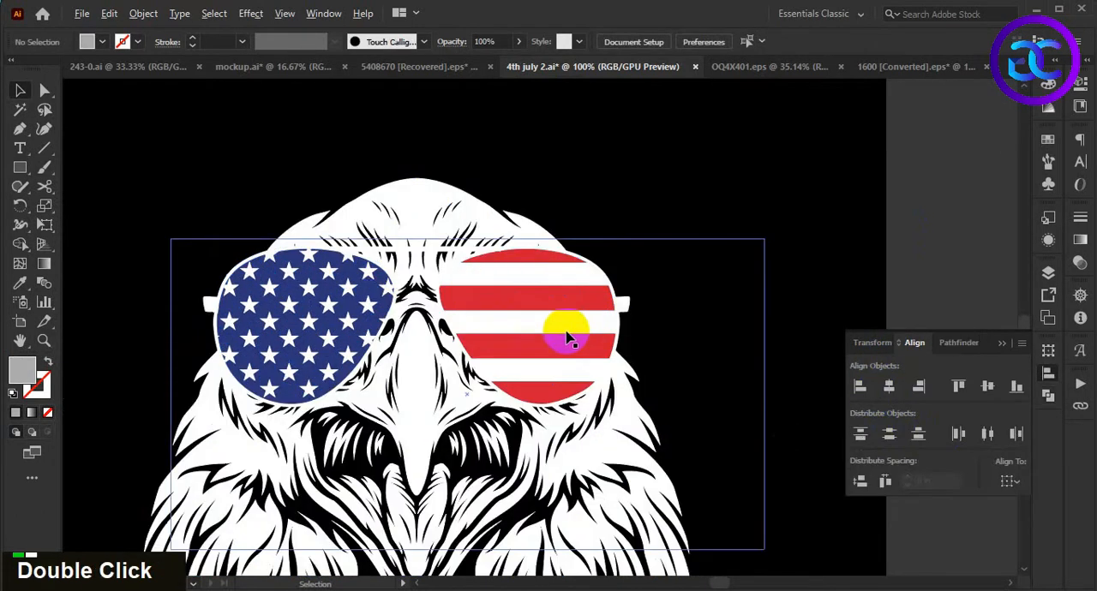
- Move the sunglasses slightly down the eagle's face and scale them up a little from the center
left_click(566, 334)
left_click_drag(416, 247, 415, 278)
left_click(744, 389)
scroll(690, 380, "up", 1)
left_click_drag(653, 353, 742, 315)
left_click(598, 321)
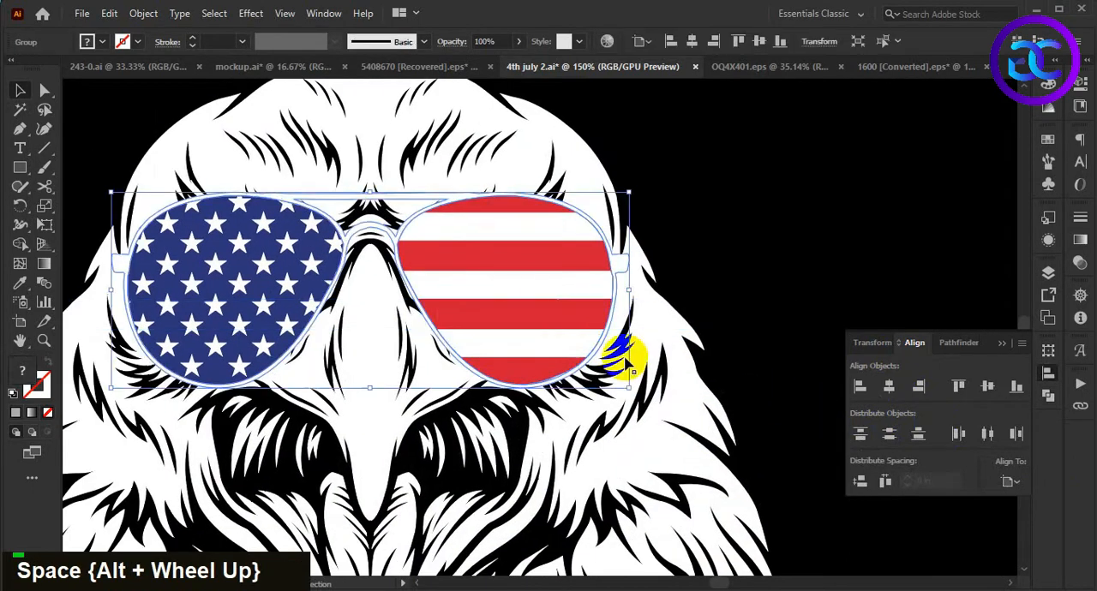
left_click_drag(628, 388, 649, 398)
left_click(731, 263)
- Isolate the sunglasses group and offset the white frame's path by 0.1 in, changing the join type
scroll(727, 253, "down", 1)
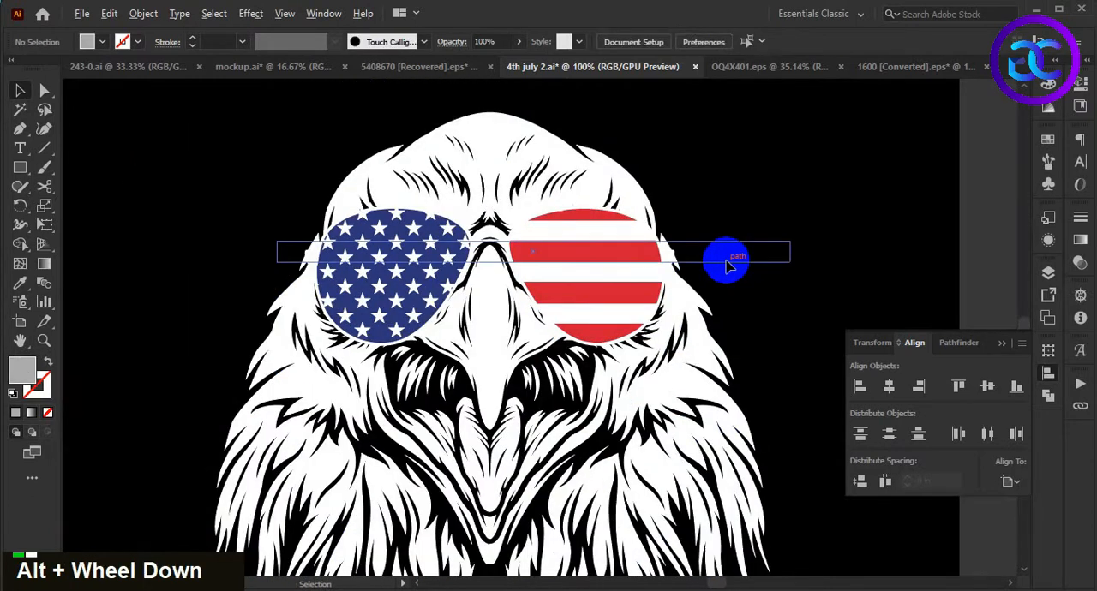
scroll(726, 261, "up", 1)
left_click(557, 248)
double_click(557, 248)
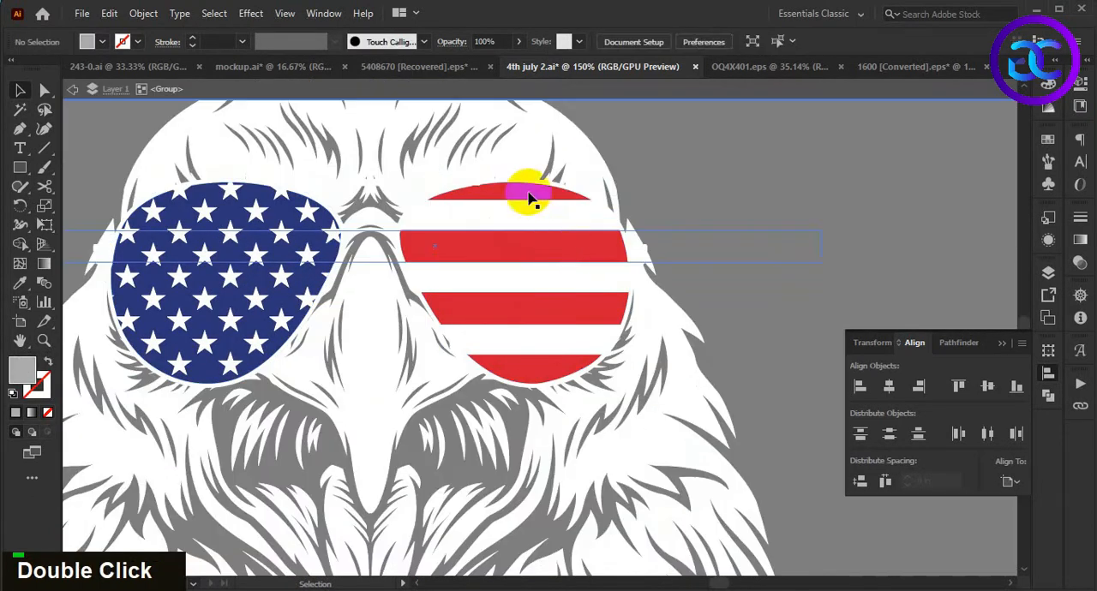
left_click(506, 183)
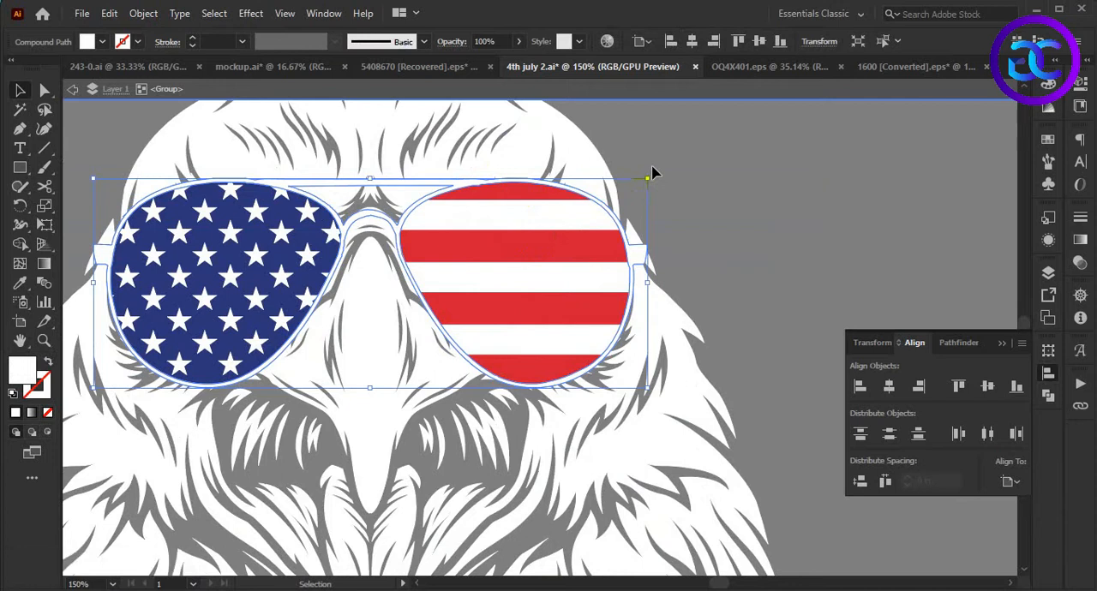
scroll(651, 174, "down", 1)
left_click(143, 12)
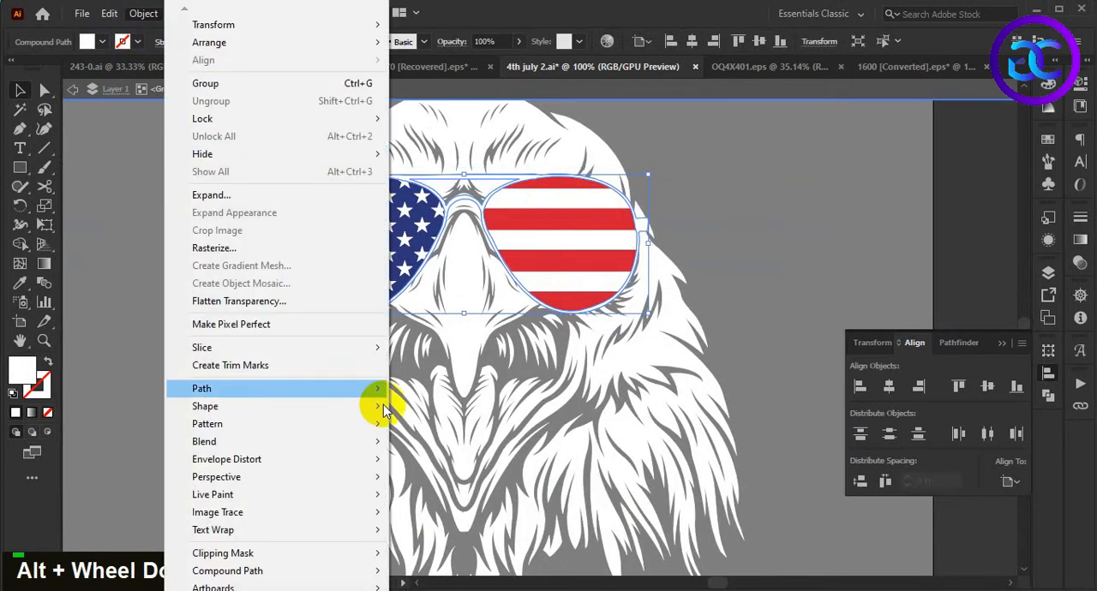
mouse_move(368, 386)
left_click(480, 446)
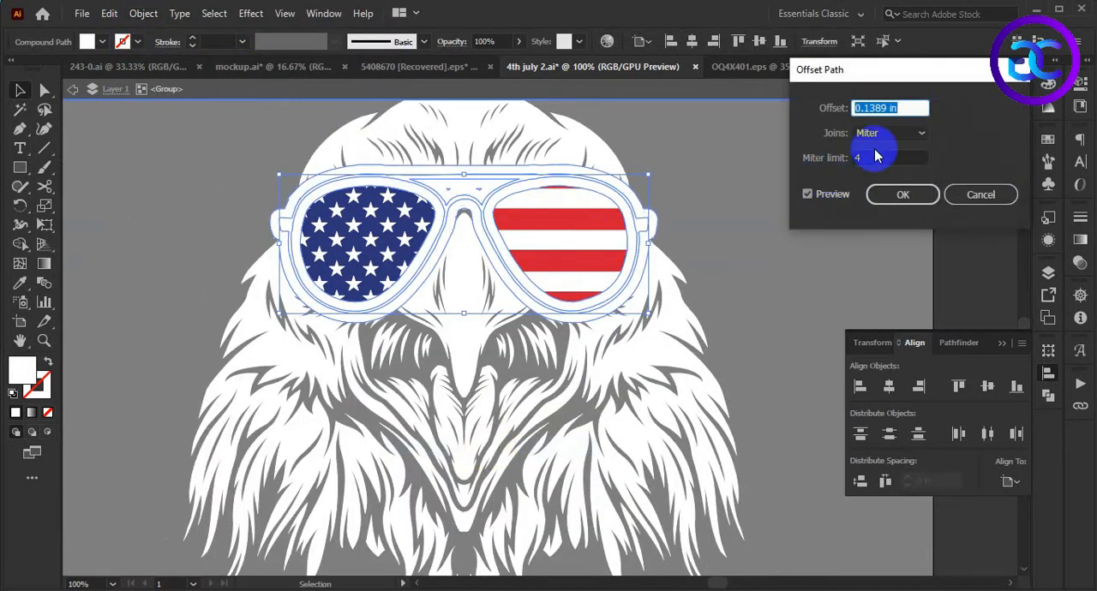
key("BackSpace")
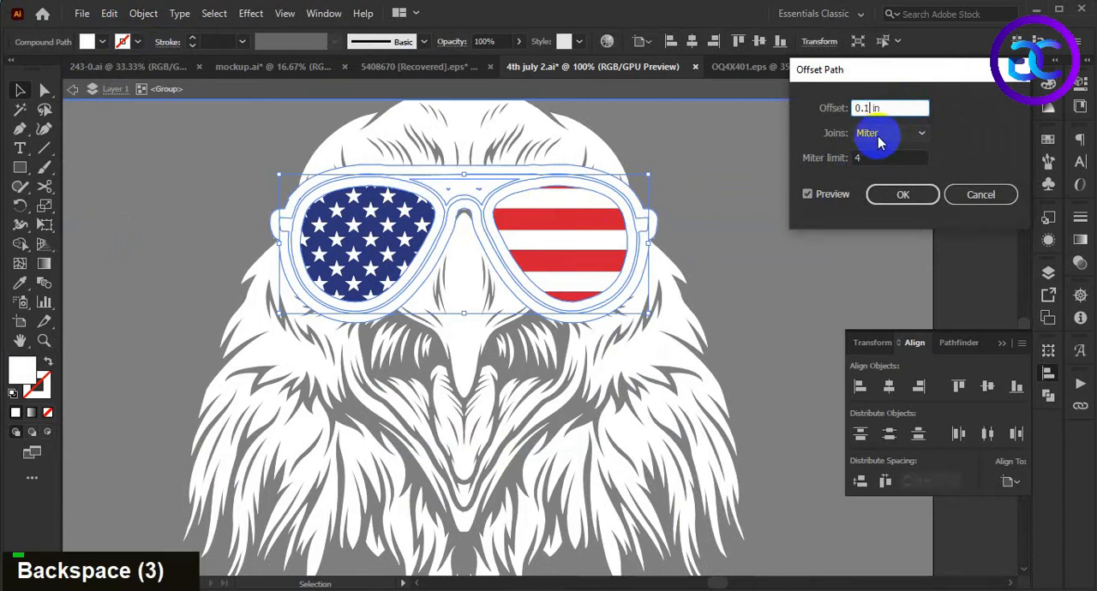
left_click(879, 137)
left_click(875, 171)
left_click(902, 194)
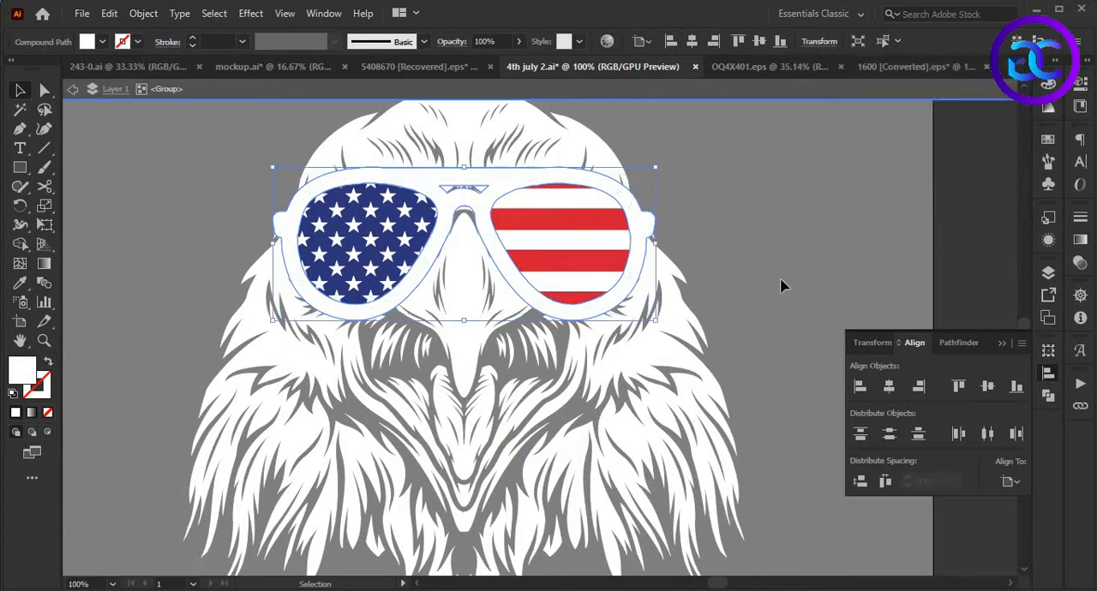
- Fill the offset outline around the sunglasses frame with black
double_click(24, 371)
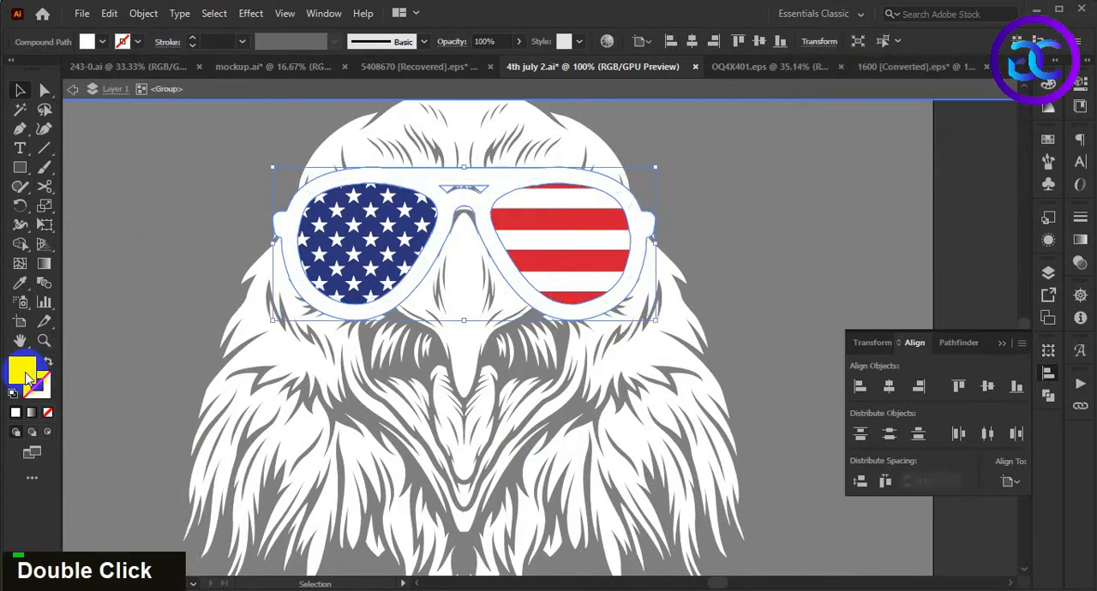
left_click_drag(767, 472, 774, 504)
key("Return")
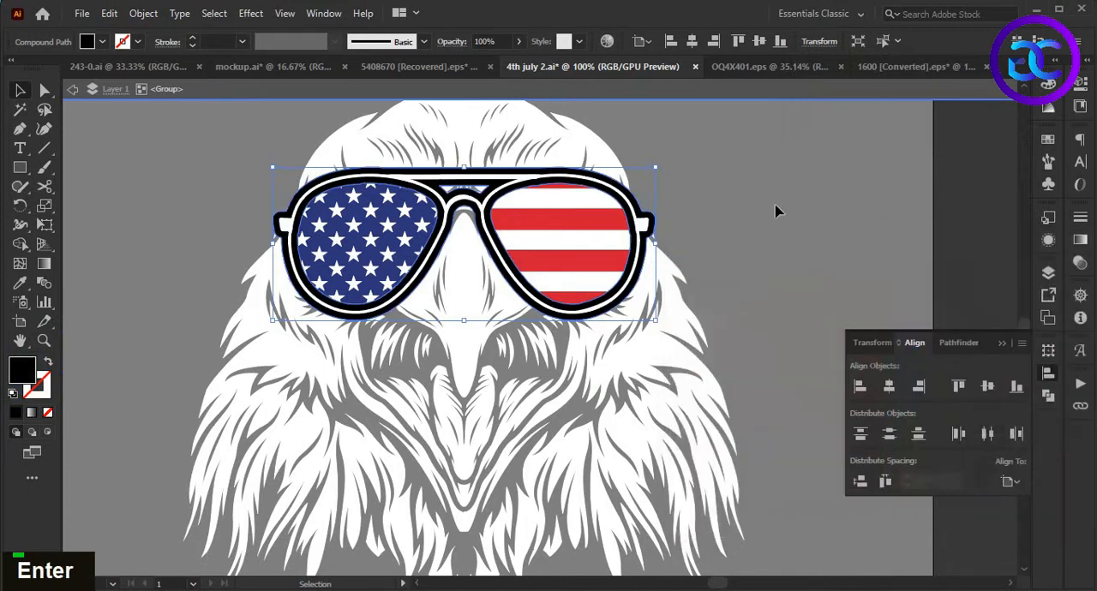
- Cut the black outline and paste it in place into a new opacity mask on the eagle with Clip turned off
scroll(776, 211, "down", 1)
key("ctrl+x")
double_click(791, 289)
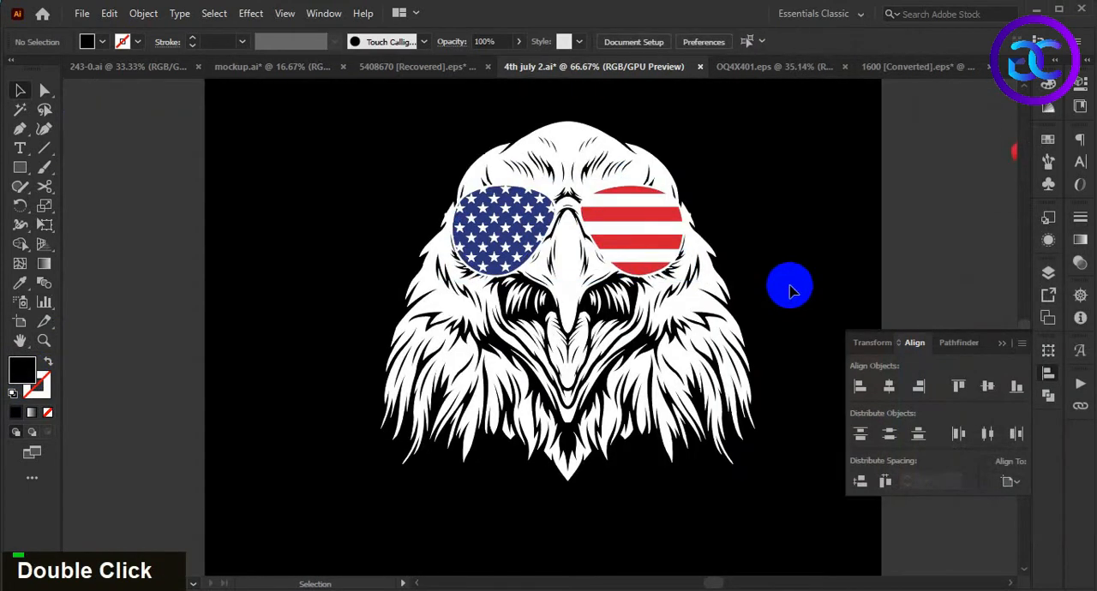
left_click(568, 350)
left_click(1082, 266)
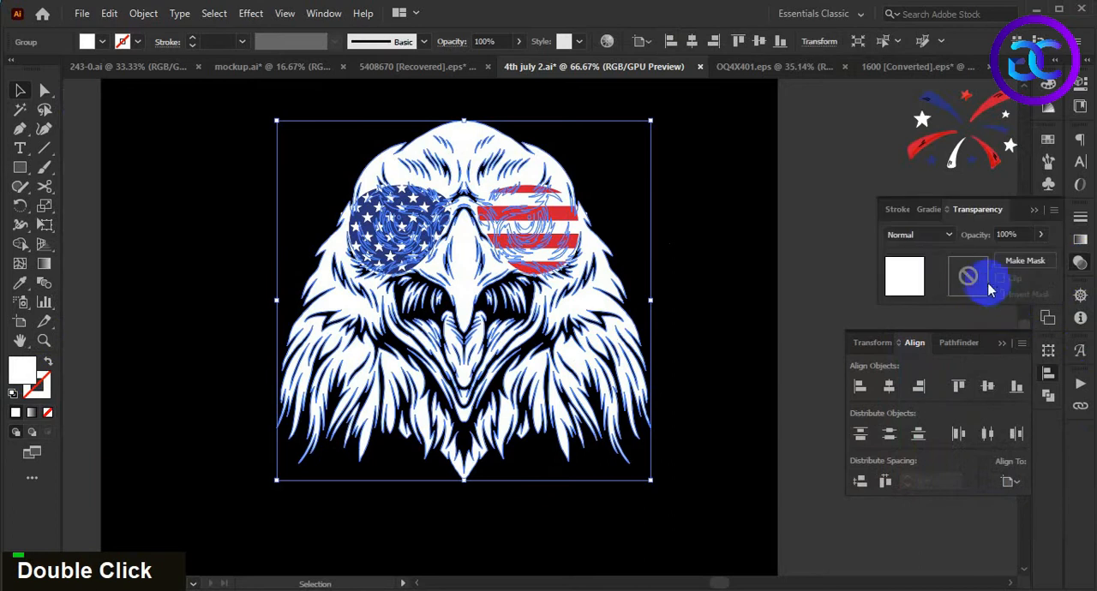
left_click(992, 283)
key("ctrl+f")
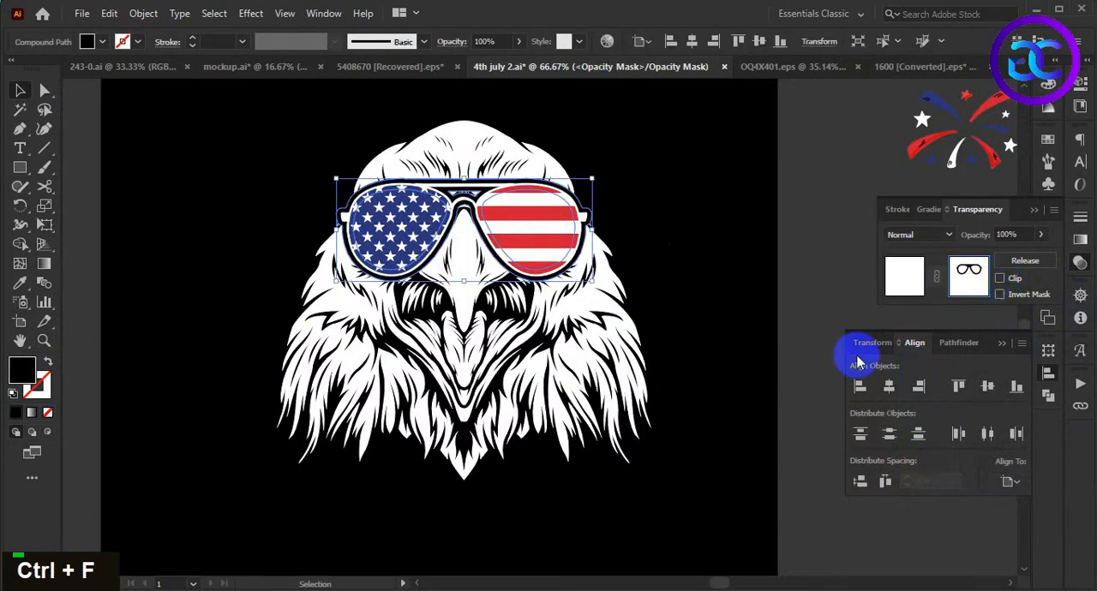
double_click(718, 355)
scroll(717, 347, "down", 2)
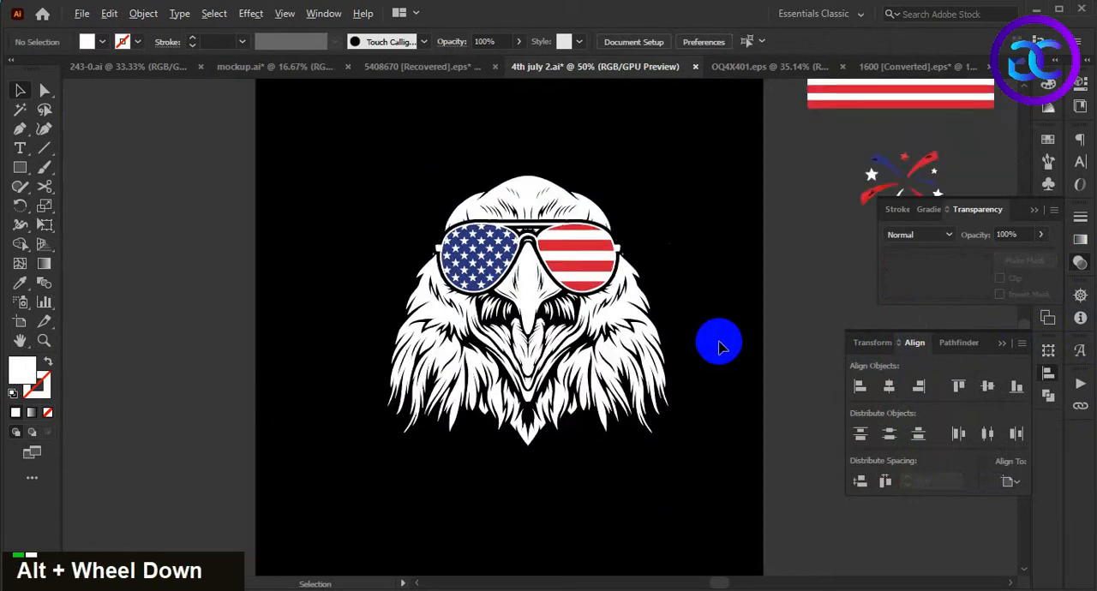
left_click_drag(728, 367, 636, 377)
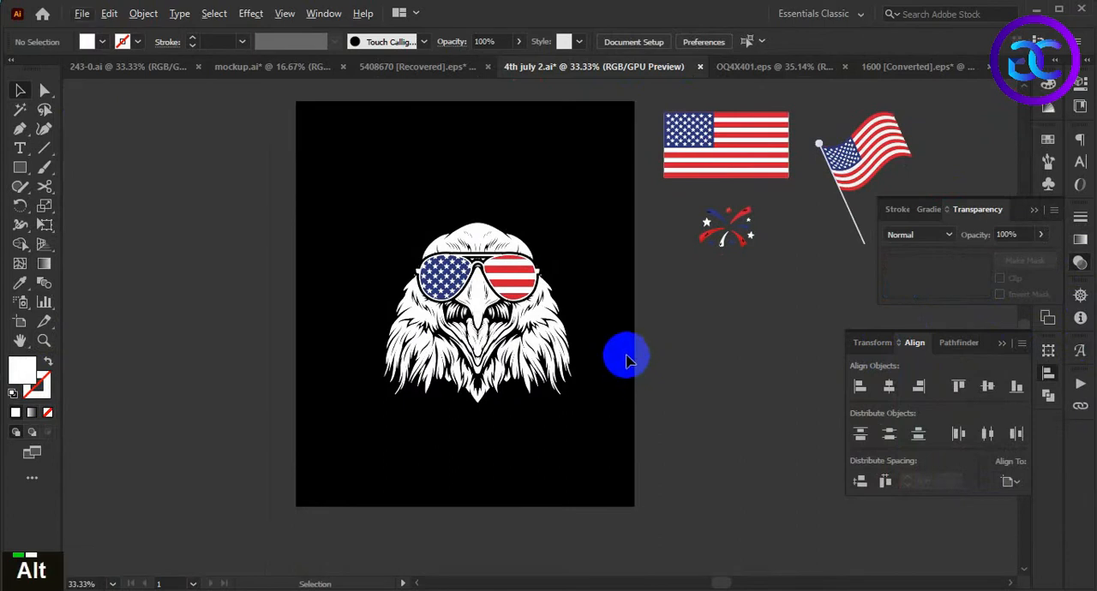
- Group the masked eagle head with the sunglasses
left_click_drag(604, 200, 328, 446)
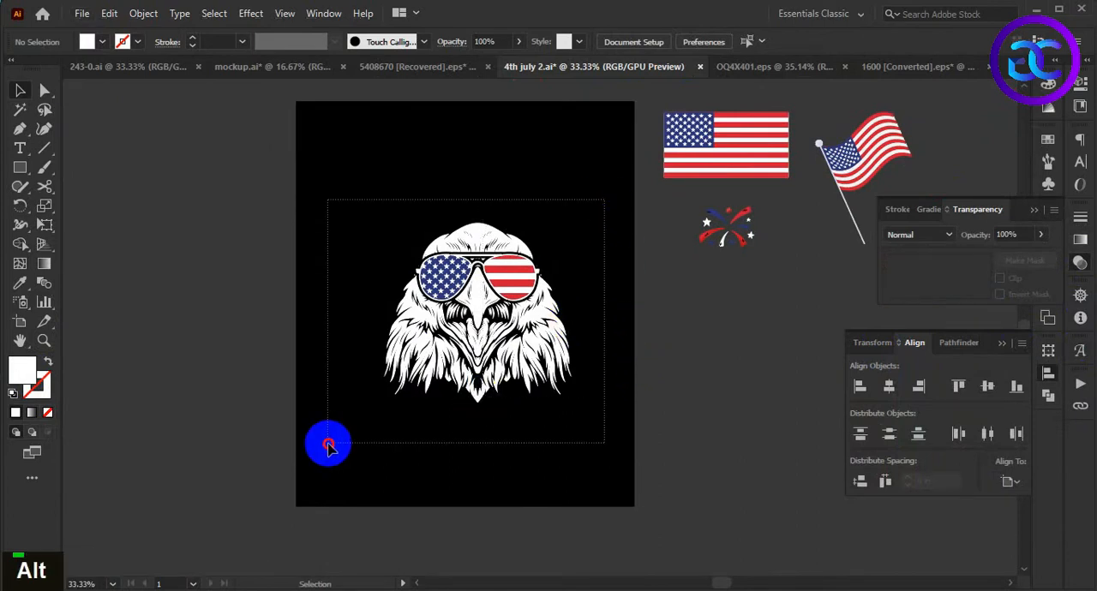
left_click_drag(330, 447, 329, 447)
key("ctrl")
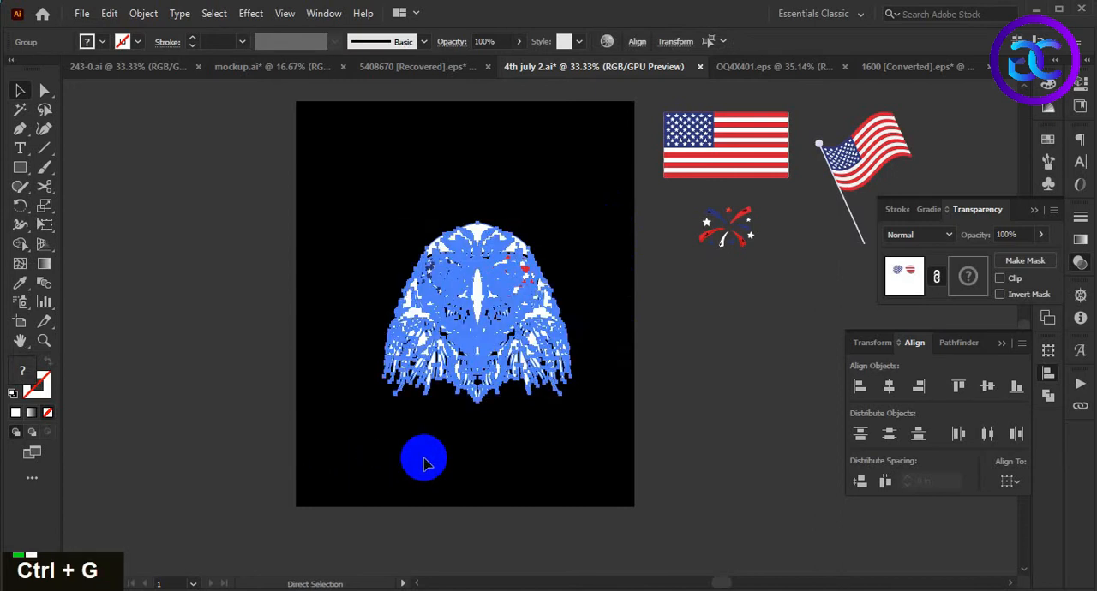
left_click(429, 462)
left_click(500, 379)
left_click(681, 449)
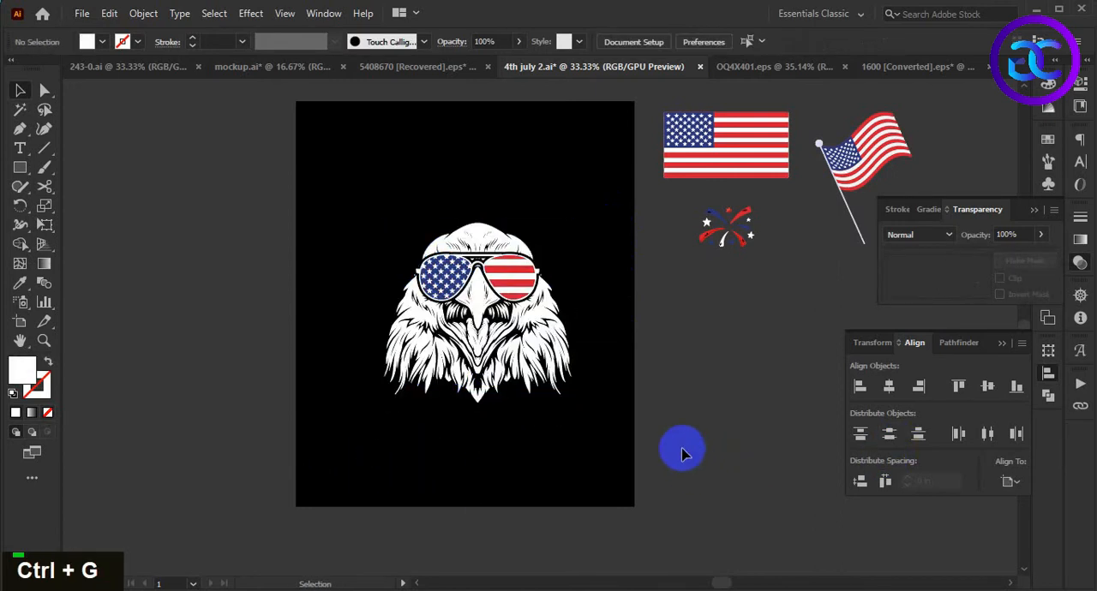
- Move the eagle group off the black background to the empty area on its left
left_click_drag(640, 427, 660, 434)
left_click_drag(526, 346, 251, 328)
left_click(358, 415)
scroll(510, 299, "up", 1)
scroll(510, 300, "down", 1)
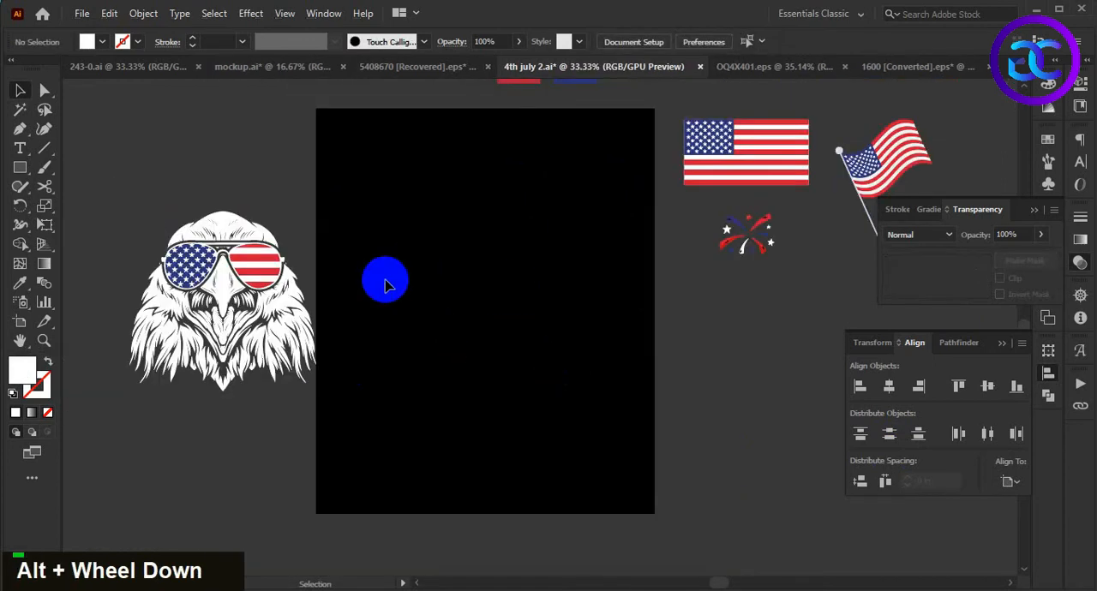
- Draw a large white circle near the middle of the black background with the Ellipse tool and reduce it slightly
right_click(19, 170)
left_click(69, 206)
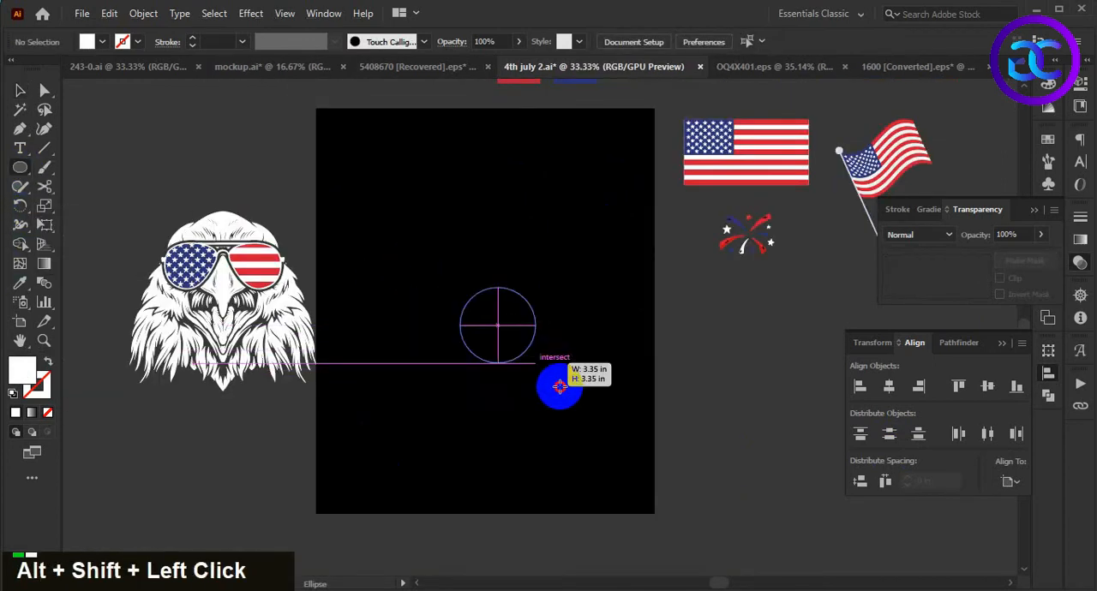
left_click_drag(497, 326, 590, 436)
left_click(19, 90)
left_click(675, 426)
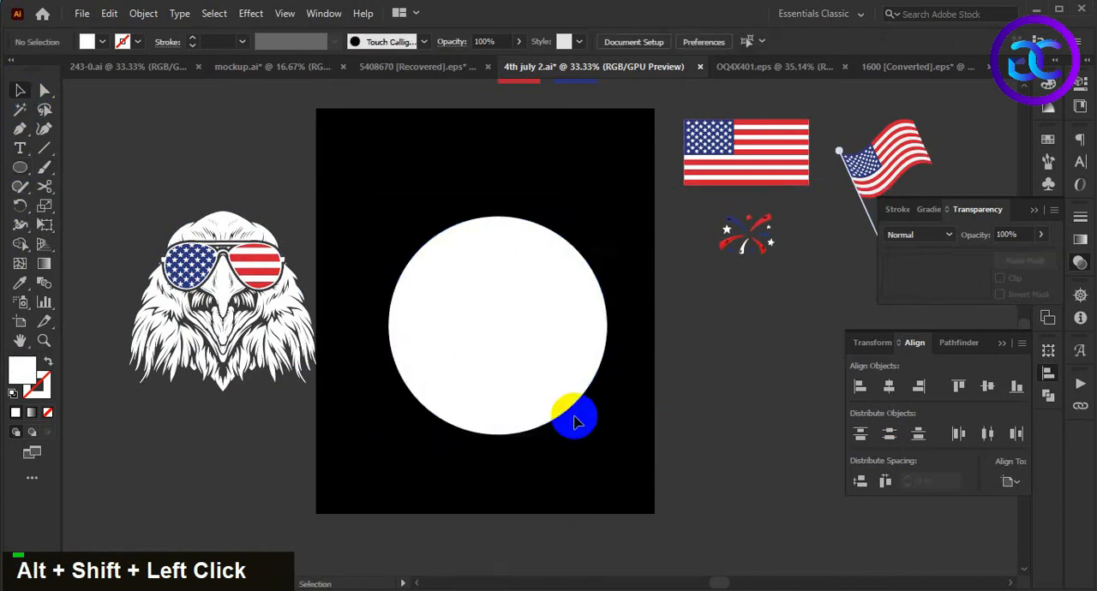
left_click_drag(526, 355, 600, 421)
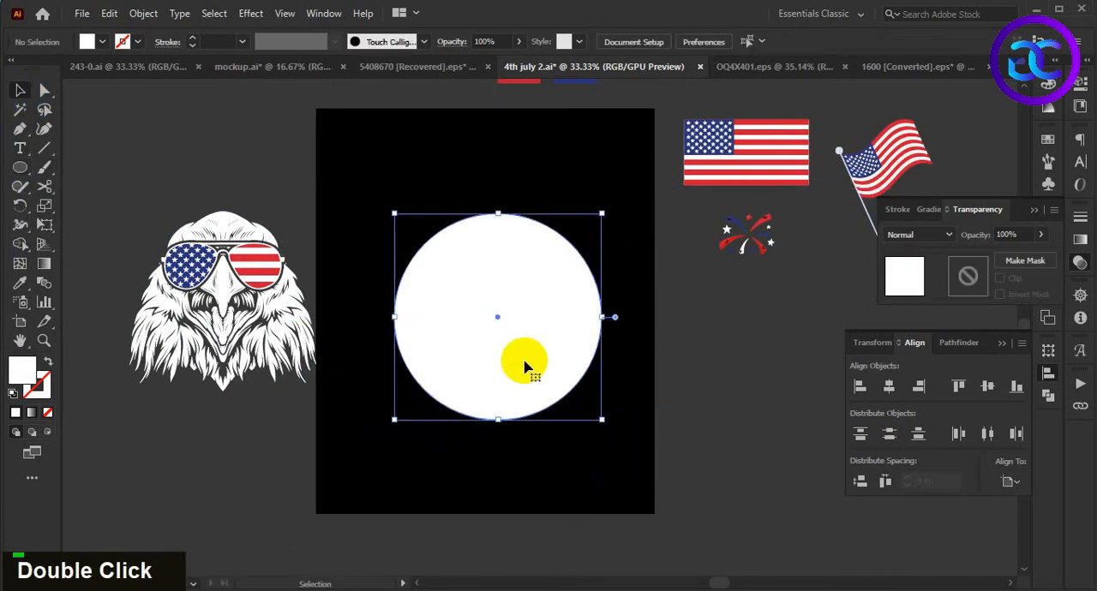
- Duplicate the circle in place, enlarge the copy from its center, and turn it into an unfilled white ring
key("ctrl+c")
key("ctrl+f")
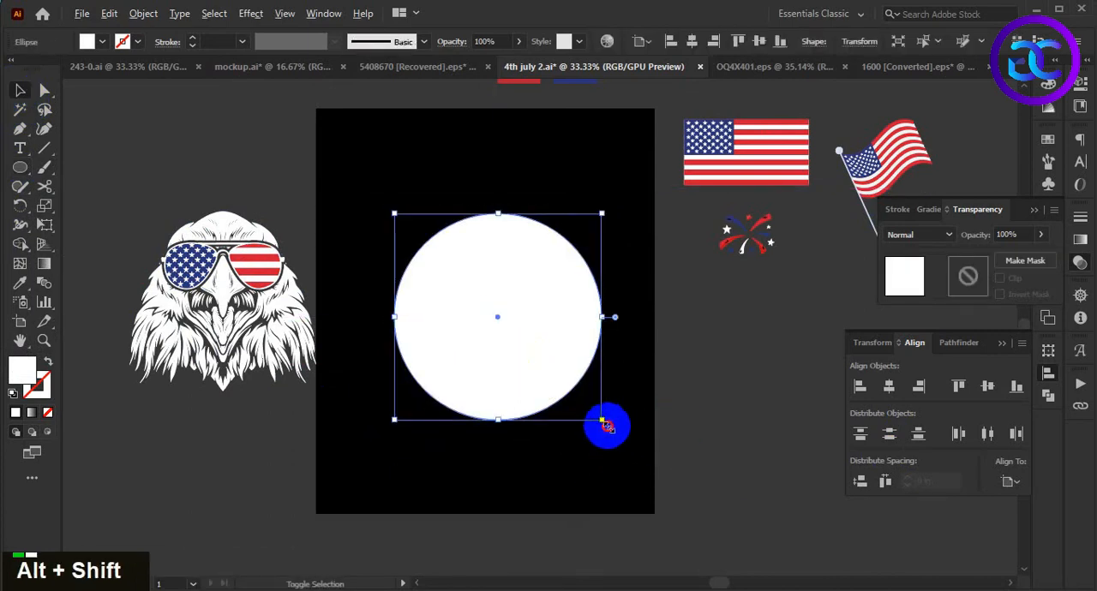
left_click_drag(603, 420, 620, 443)
key("shift+x")
left_click(702, 473)
left_click(505, 330)
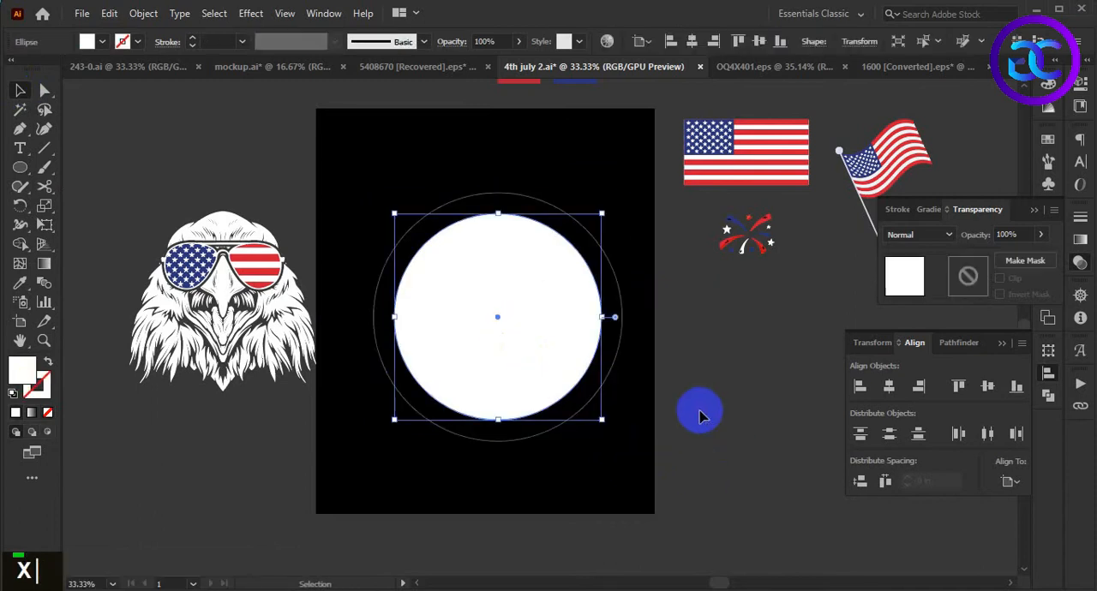
left_click(696, 406)
- Copy the rectangular flag onto the circle, bring it to the front, and enlarge it to span the circle's width
left_click_drag(748, 183, 505, 339)
key("ctrl+shift+bracketright")
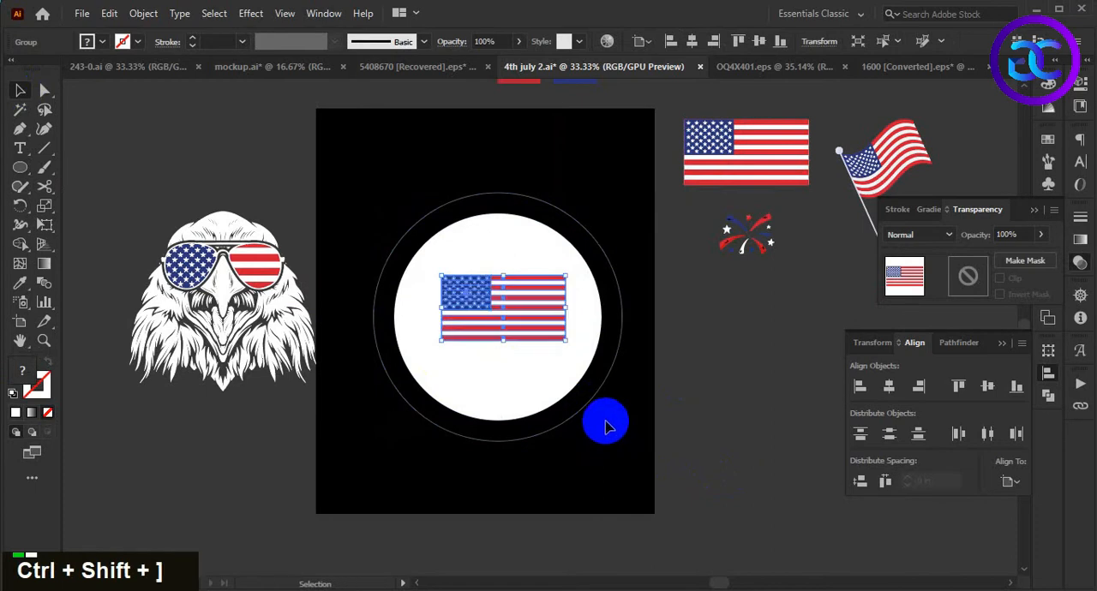
left_click_drag(567, 340, 658, 438)
left_click(623, 469)
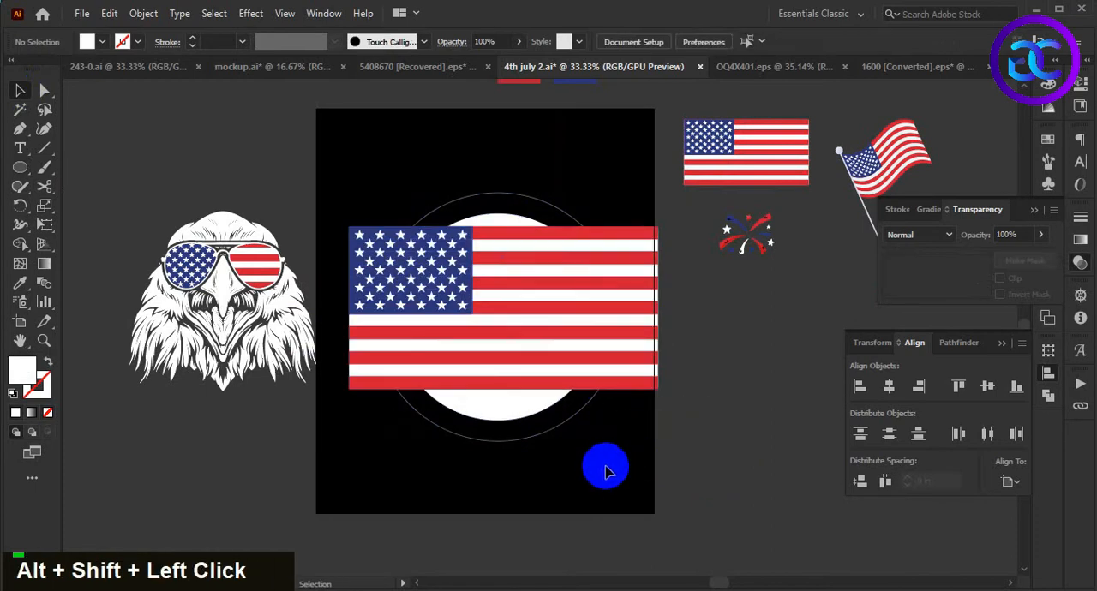
- Bring the white circle to the front and enlarge the rectangular flag behind it until it extends past the circle on all sides
left_click(556, 360)
left_click(507, 399)
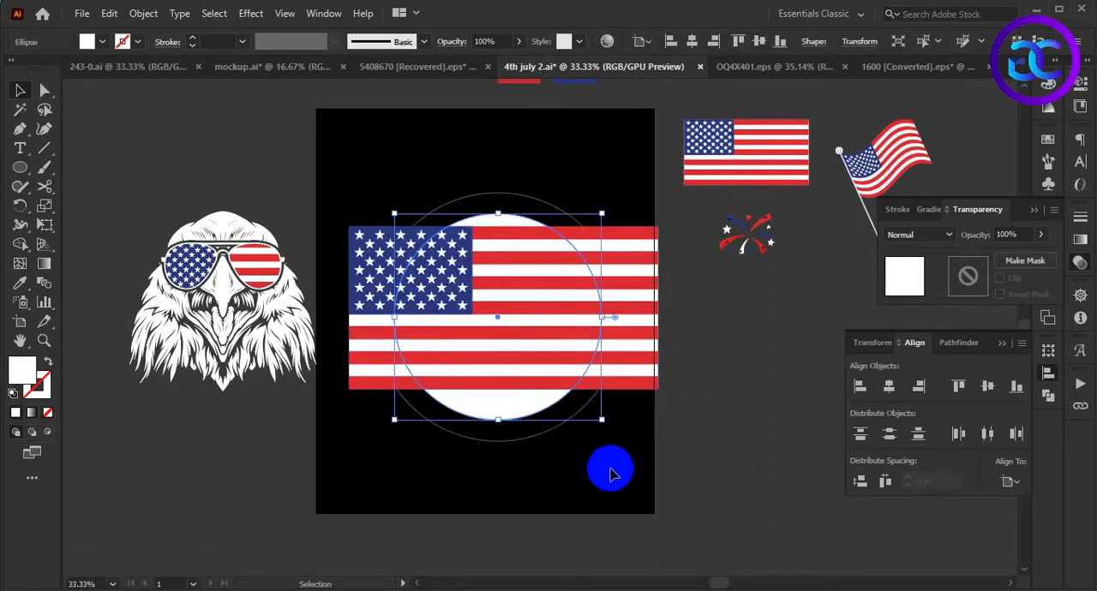
key("ctrl+shift+bracketright")
left_click(639, 360, "shift")
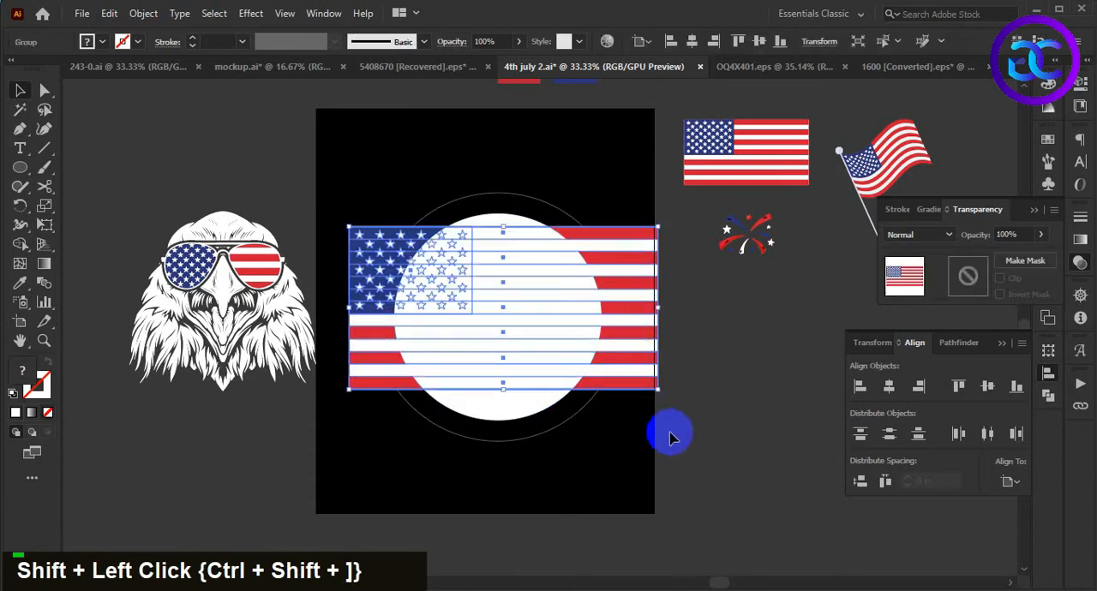
left_click_drag(658, 389, 691, 399)
left_click(539, 452, "shift")
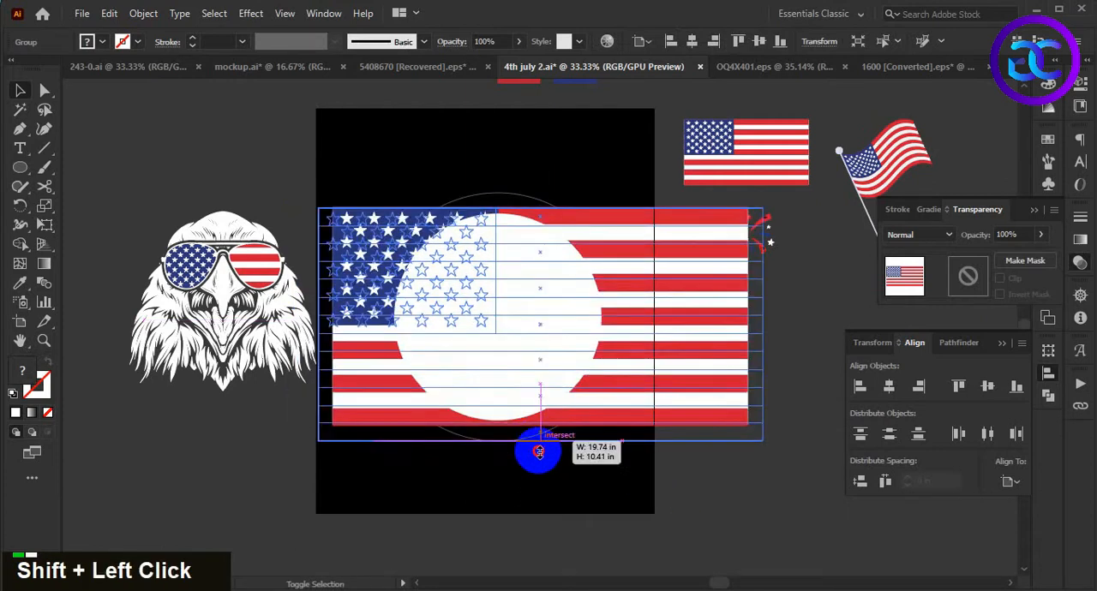
left_click(548, 481)
- Clip the rectangular flag to the white circle with a clipping mask
left_click(549, 331)
left_click(695, 370, "shift")
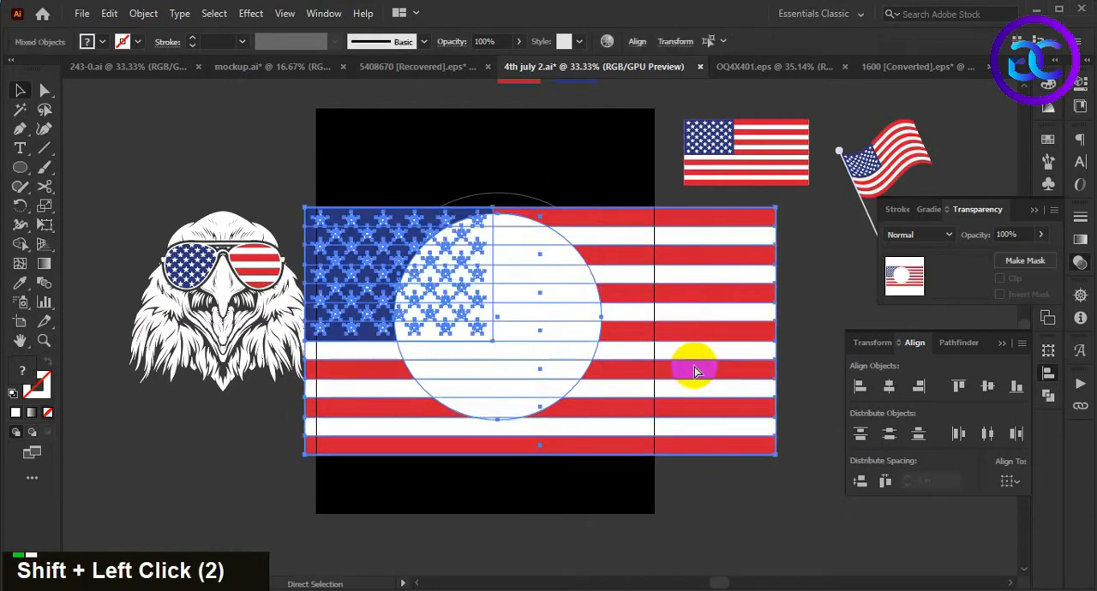
key("ctrl+7")
left_click(711, 379)
scroll(717, 382, "down", 1)
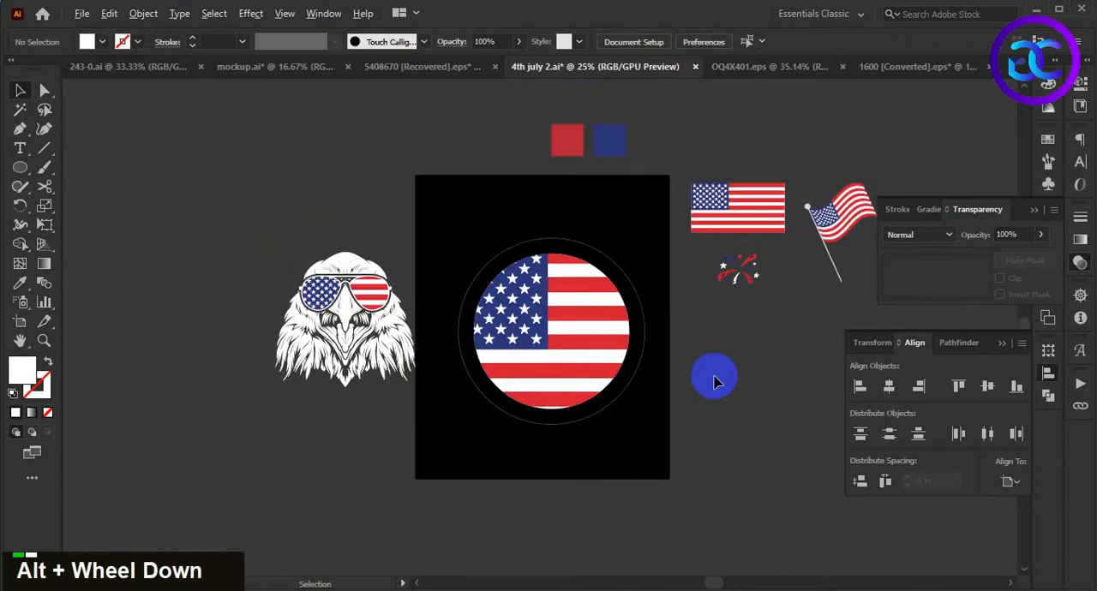
scroll(686, 382, "up", 2)
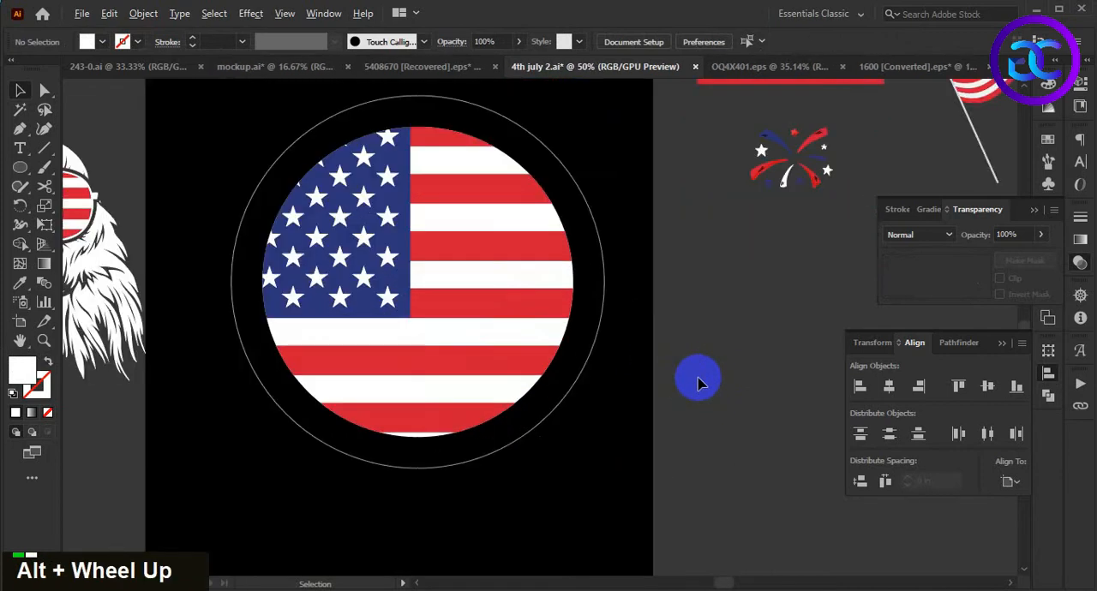
scroll(699, 383, "down", 1)
- Shrink the white ring around its center until it sits just outside the flag circle, with a 4 pt stroke
left_click(634, 296)
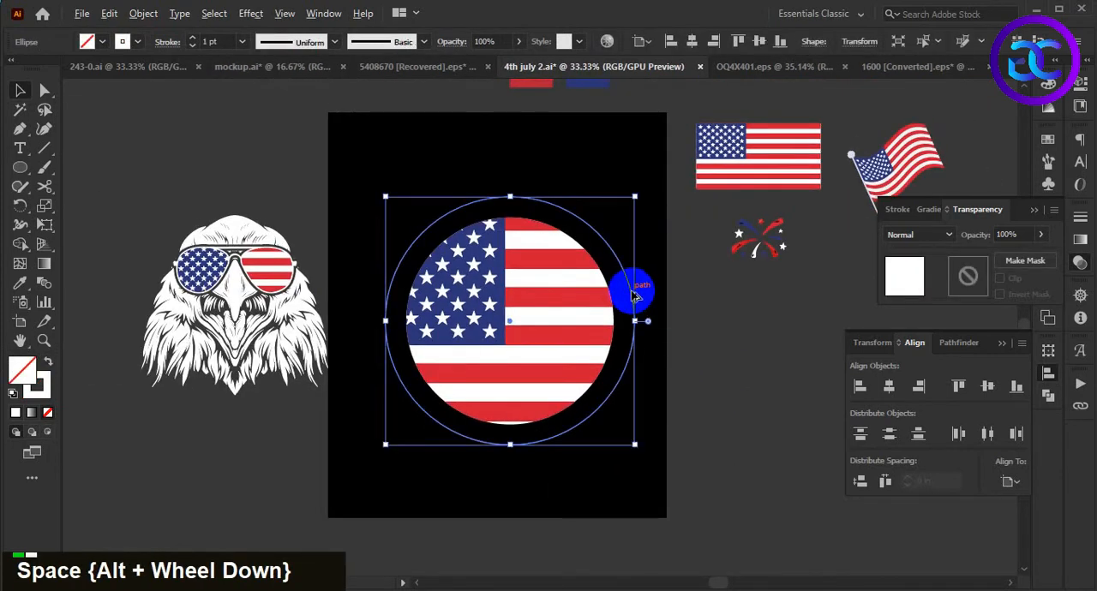
scroll(640, 318, "up", 2)
left_click_drag(637, 338, 603, 342)
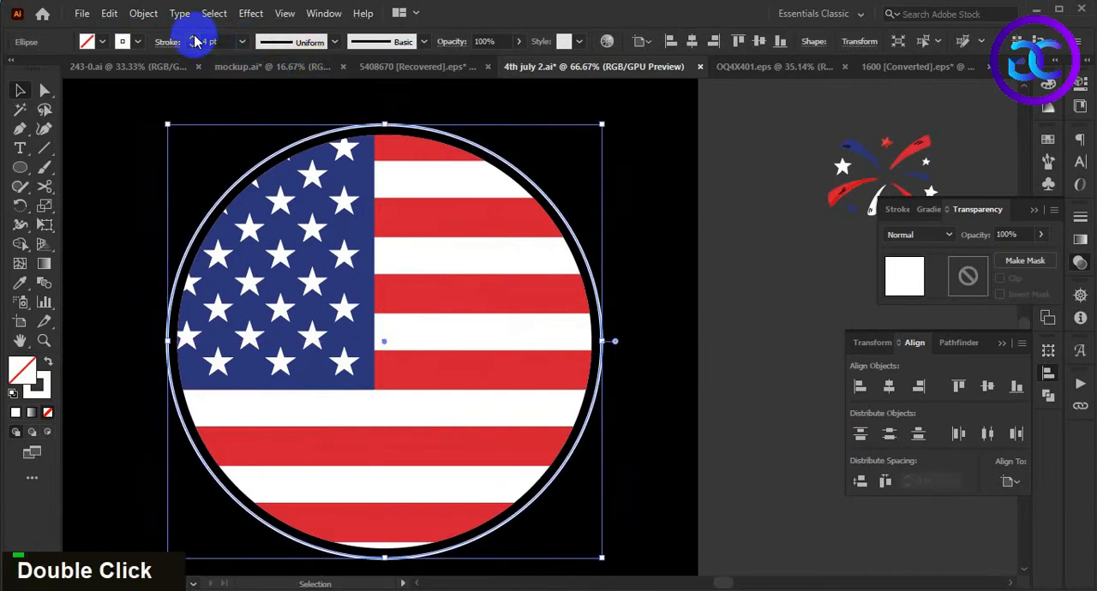
scroll(600, 338, "up", 1)
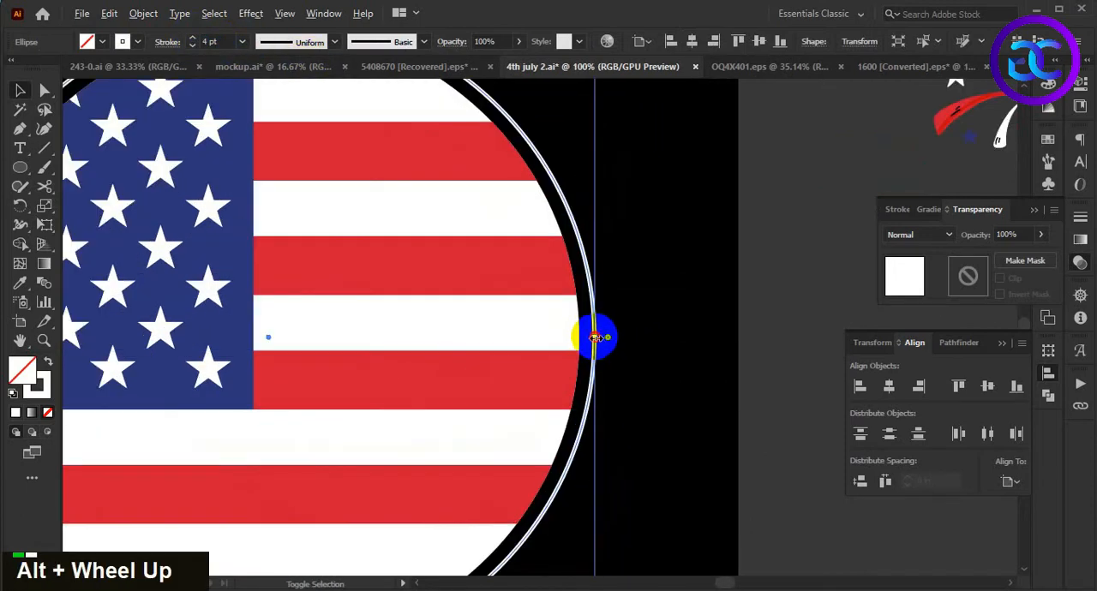
left_click(637, 351, "alt+shift")
scroll(666, 336, "down", 2)
- Scale the flag circle and its ring down together and place them slightly above the middle of the black background
left_click_drag(689, 394, 679, 377)
left_click(589, 343)
left_click_drag(677, 297, 555, 393)
left_click_drag(631, 429, 603, 396)
left_click(637, 275, "alt+shift")
left_click_drag(546, 377, 525, 336)
left_click(452, 410)
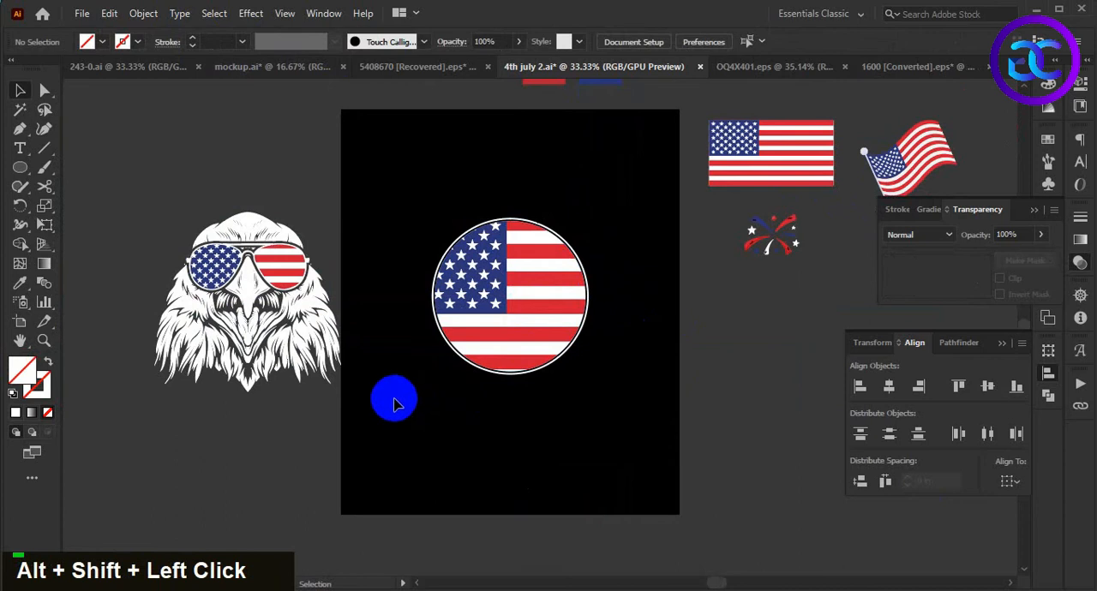
- Center the eagle on the flag circle horizontally and vertically, and bring the eagle to the front
left_click(287, 262)
left_click(513, 319, "shift")
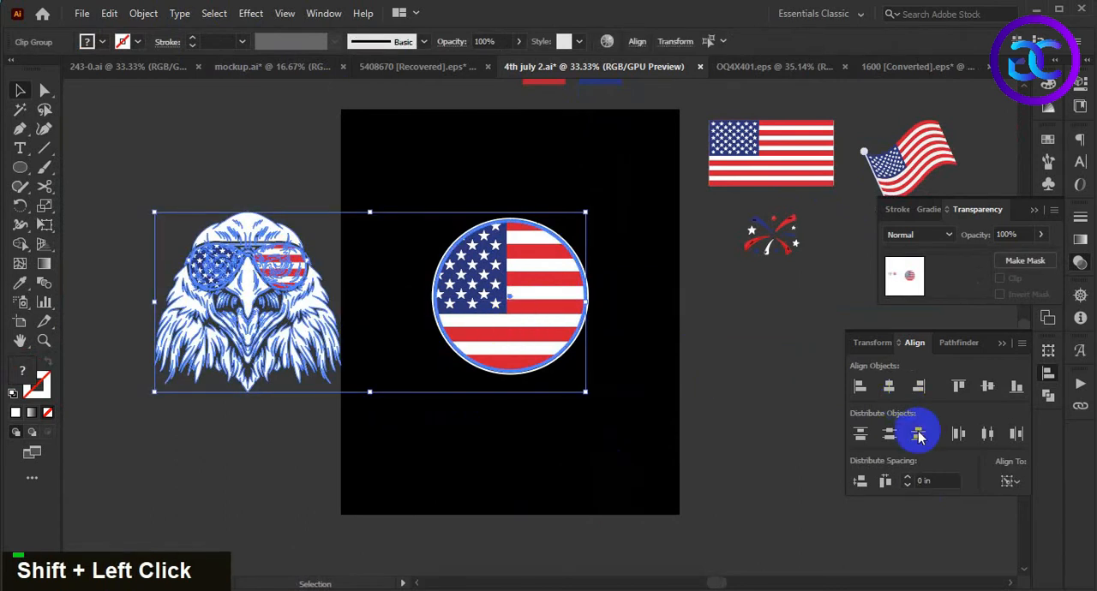
left_click(889, 386)
left_click(987, 386)
double_click(657, 379)
scroll(581, 345, "up", 1, "alt")
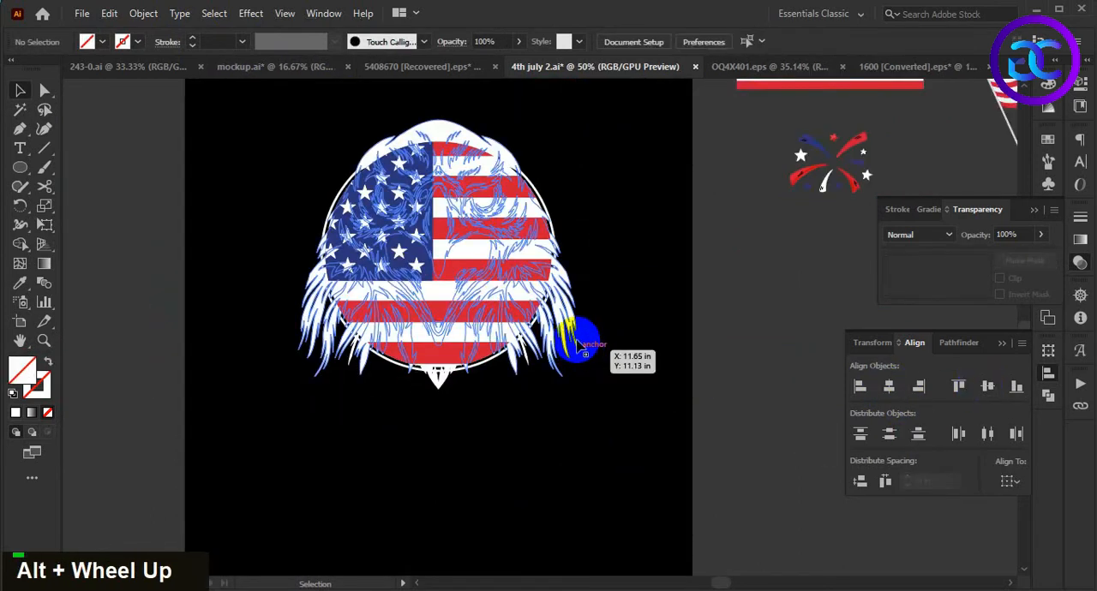
left_click(579, 342)
key("ctrl+shift+]")
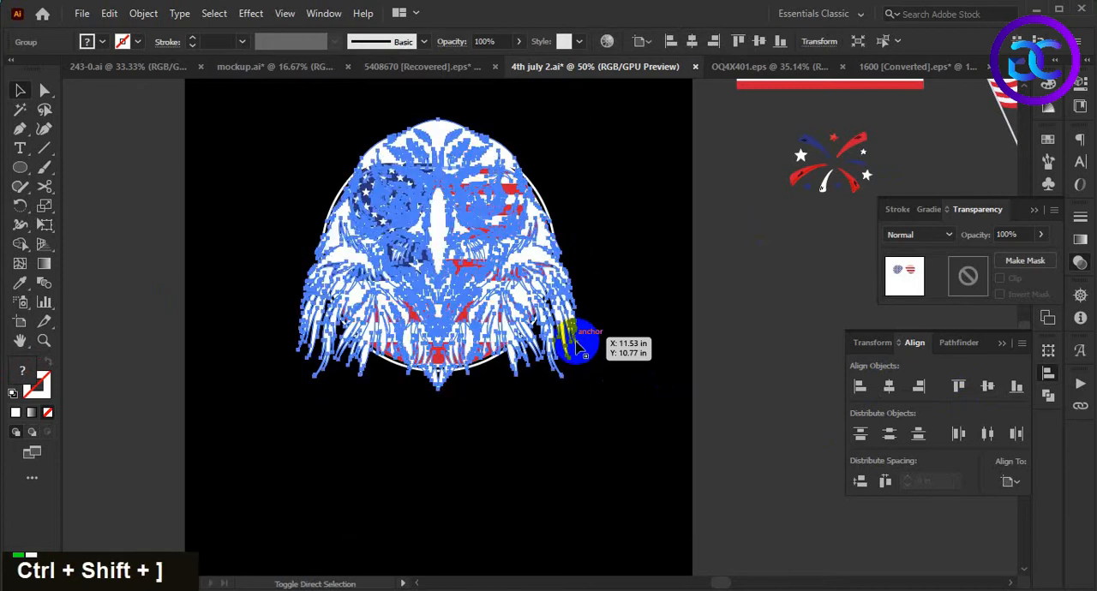
- Scale the eagle down and position it inside the ring, with the feather tips reaching the ring's lower edge
left_click(653, 485)
left_click_drag(593, 462, 701, 548)
left_click(668, 413)
left_click_drag(546, 205, 542, 241, "alt+shift")
left_click(698, 455)
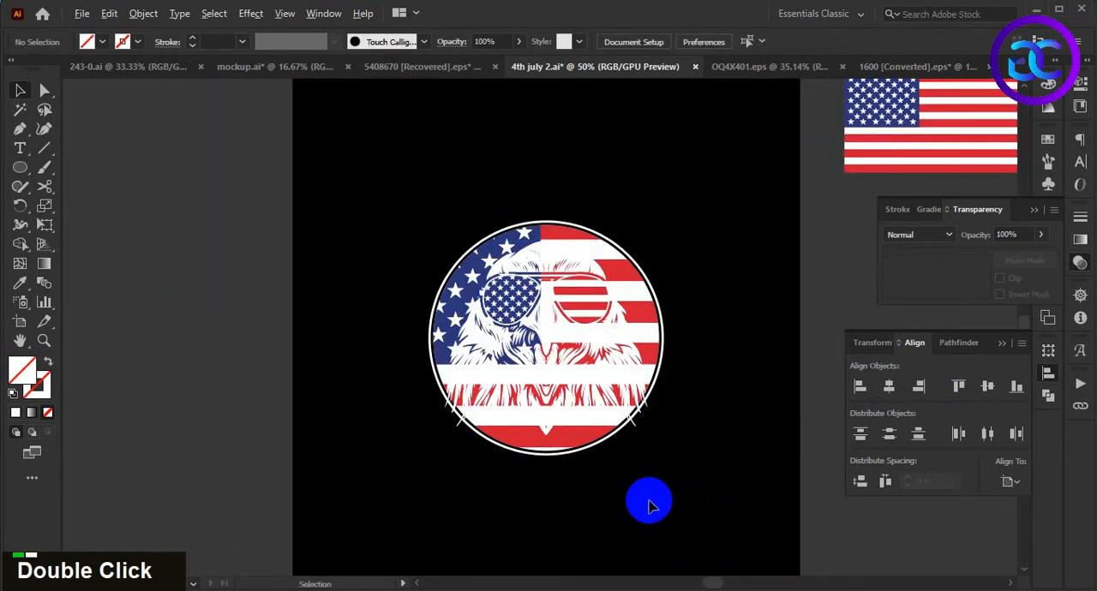
scroll(647, 499, "up", 1)
left_click(548, 416)
left_click_drag(516, 415, 515, 435, "shift")
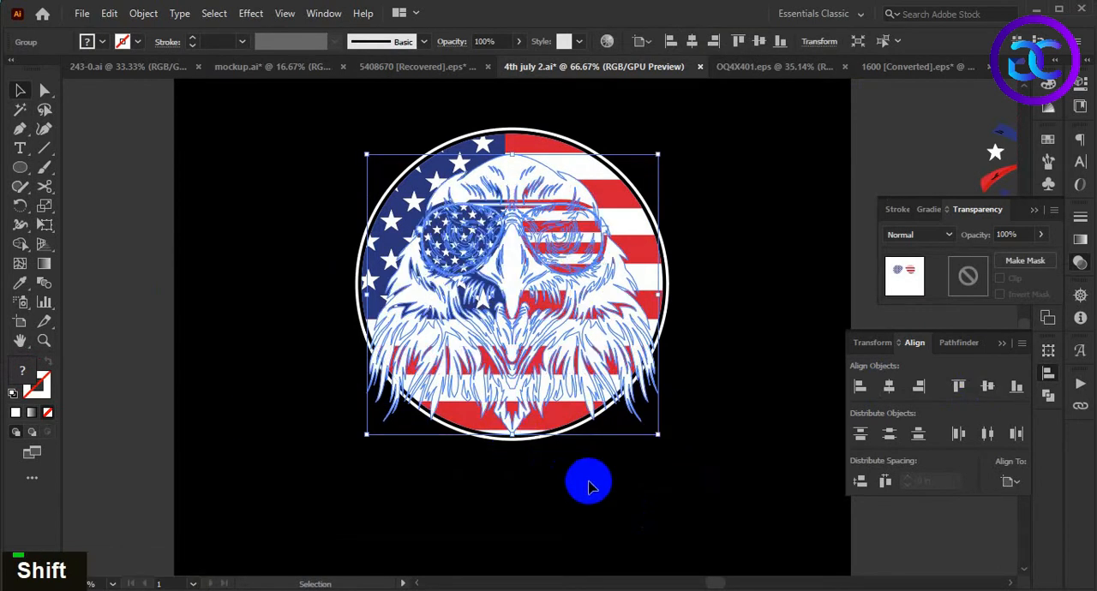
left_click(603, 474)
- Reduce the eagle slightly further and nudge it upward within the flag circle
scroll(688, 479, "down", 1)
scroll(676, 473, "up", 1)
left_click(588, 284)
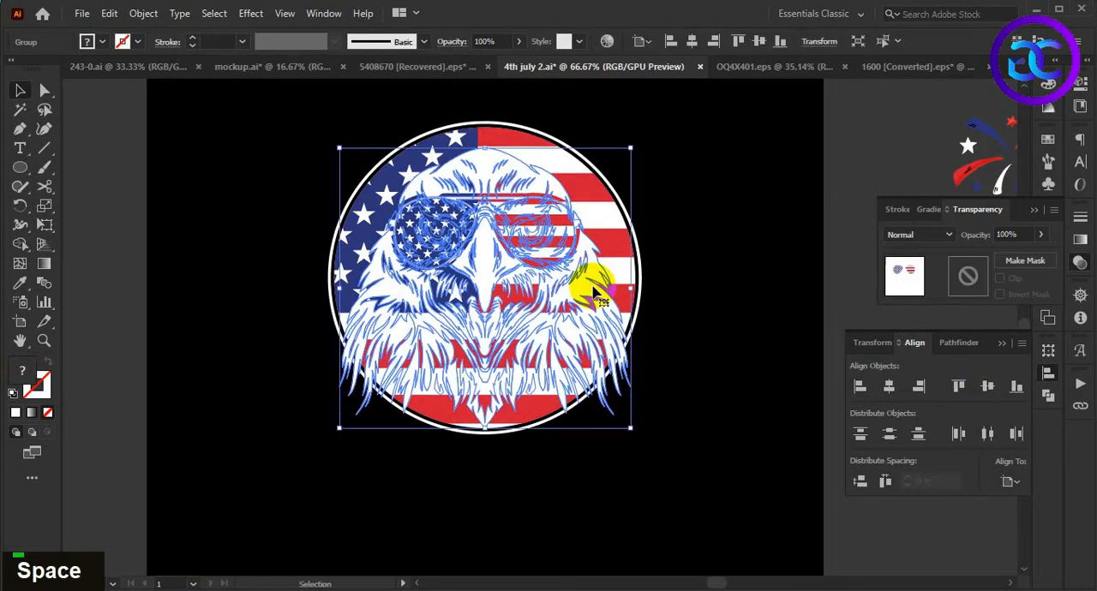
left_click_drag(485, 147, 483, 158, "shift")
left_click(705, 423)
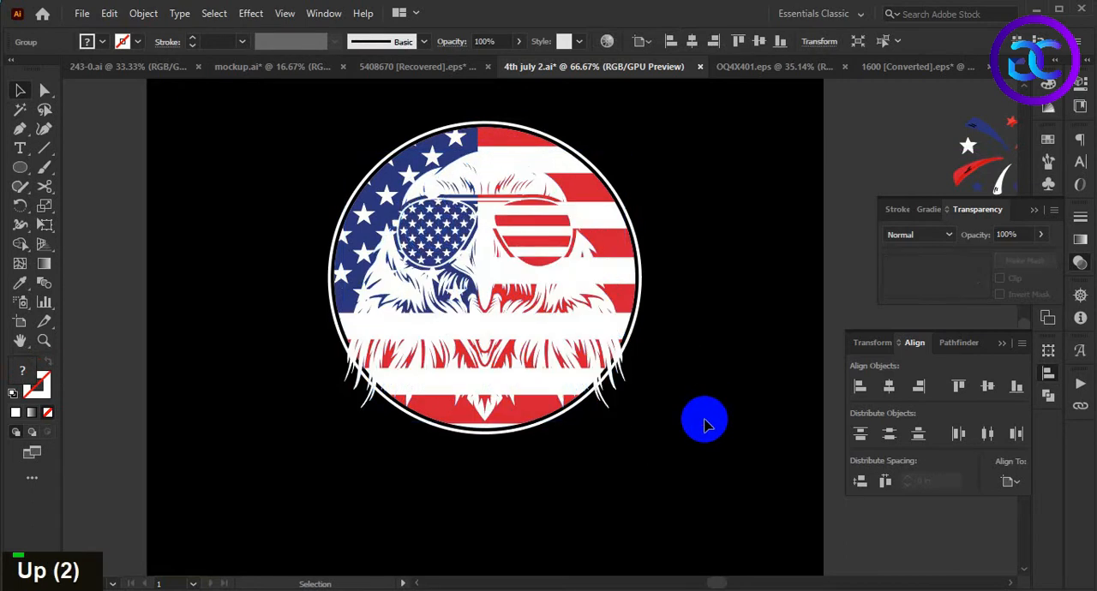
scroll(703, 451, "down", 1, "alt")
- Isolate the eagle group and offset the white head's path by 0.1 in with round joins
left_click(601, 307)
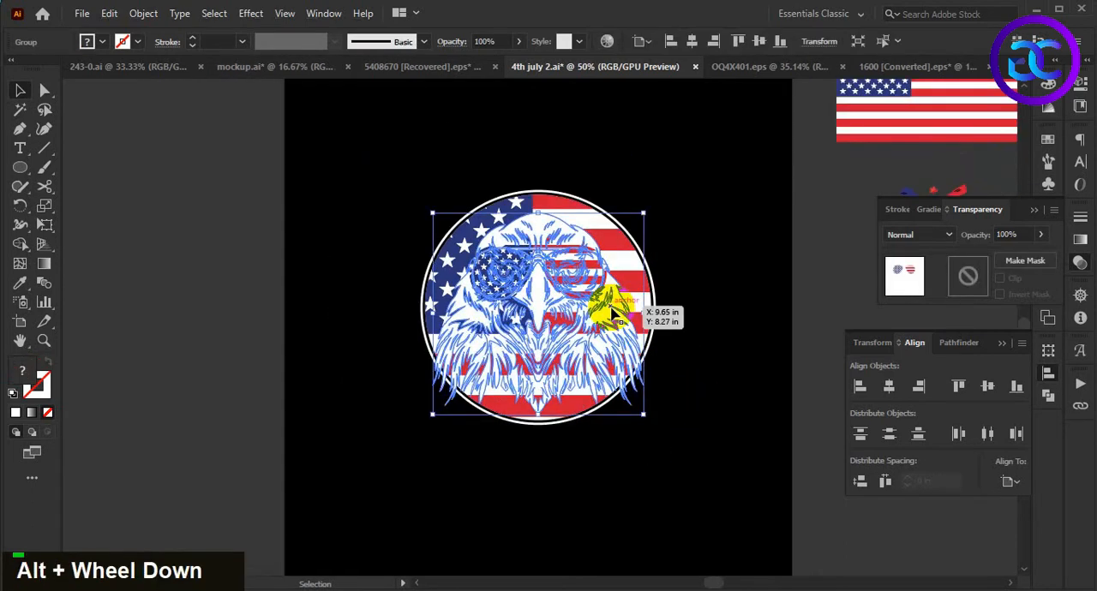
double_click(604, 309)
scroll(701, 377, "up", 1, "alt")
left_click(143, 13)
mouse_move(217, 390)
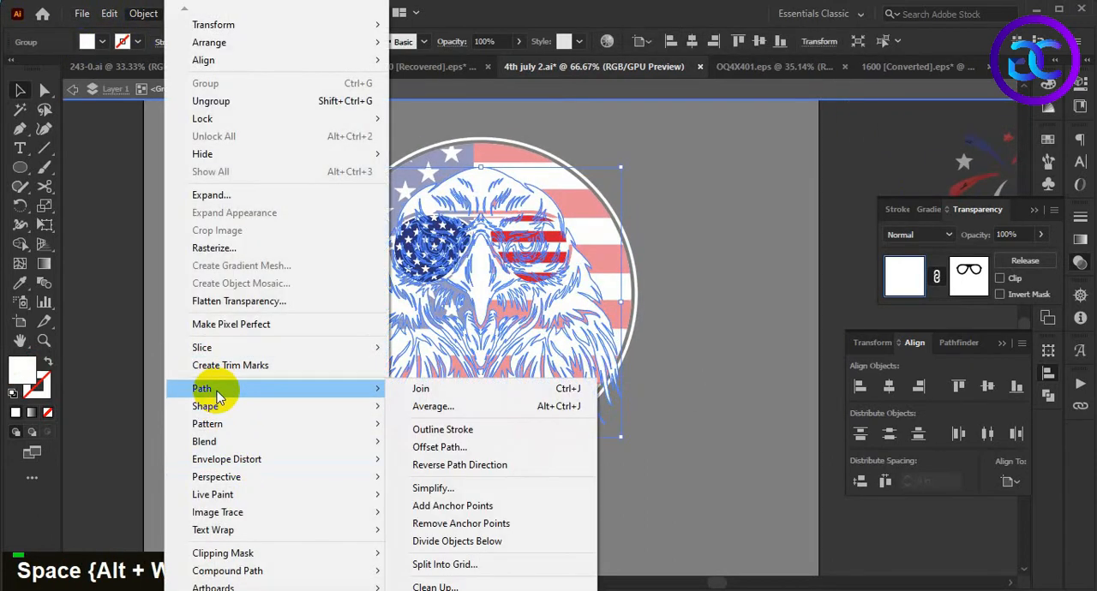
left_click(441, 444)
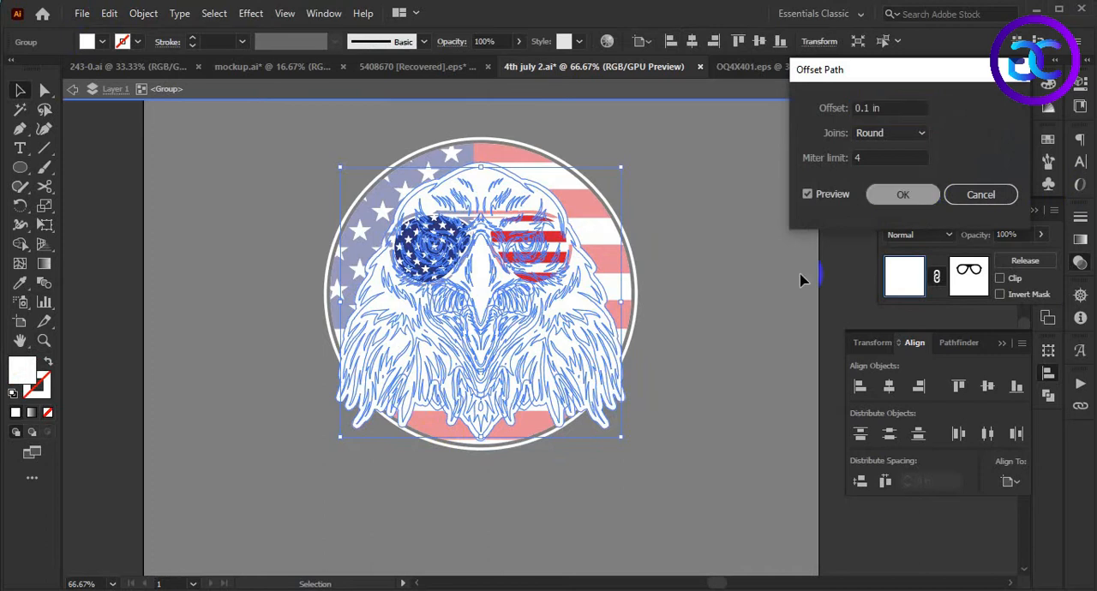
key("Return")
- Fill the offset outline with black (000000), cut it from the eagle group, and leave isolation mode
double_click(24, 377)
type("000000")
key("Return")
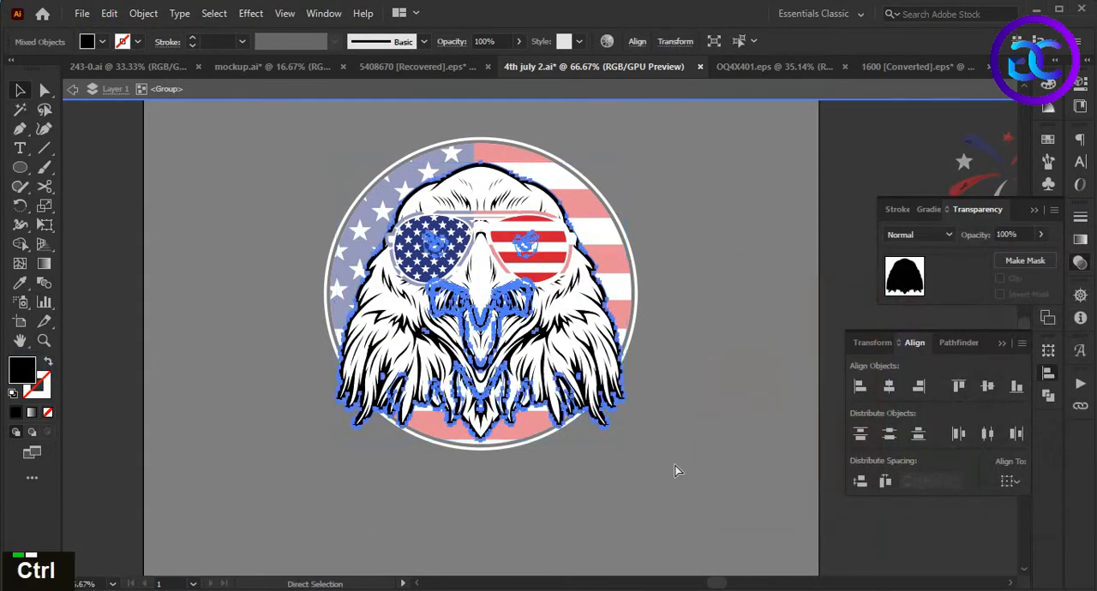
key("ctrl+x")
double_click(686, 460)
- Group the circular flag with its white ring
left_click(619, 273)
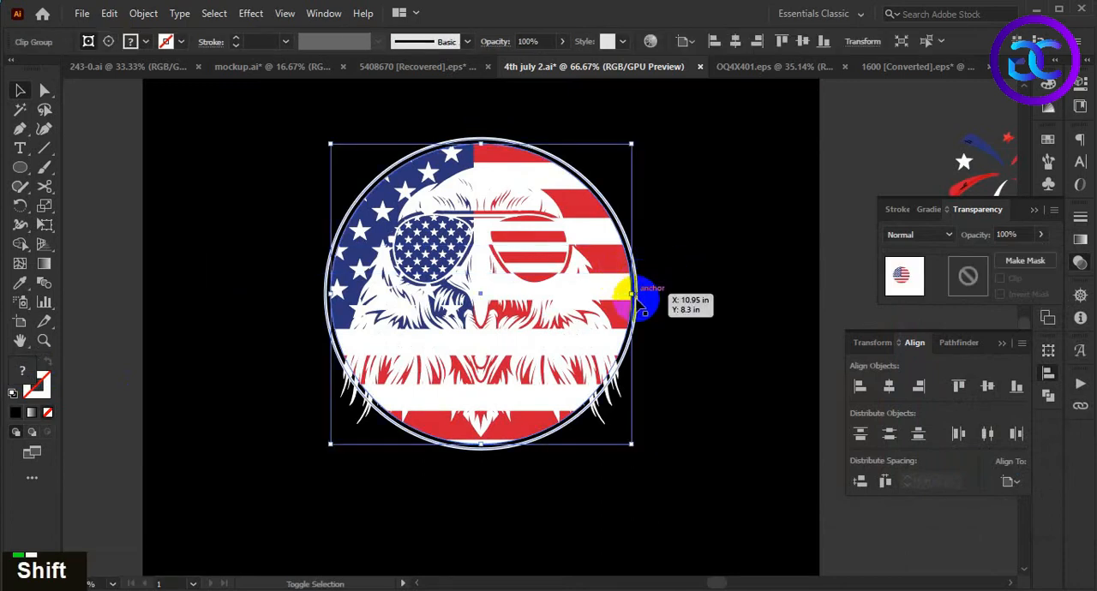
left_click(639, 304, "shift")
double_click(681, 366)
key("ctrl+g")
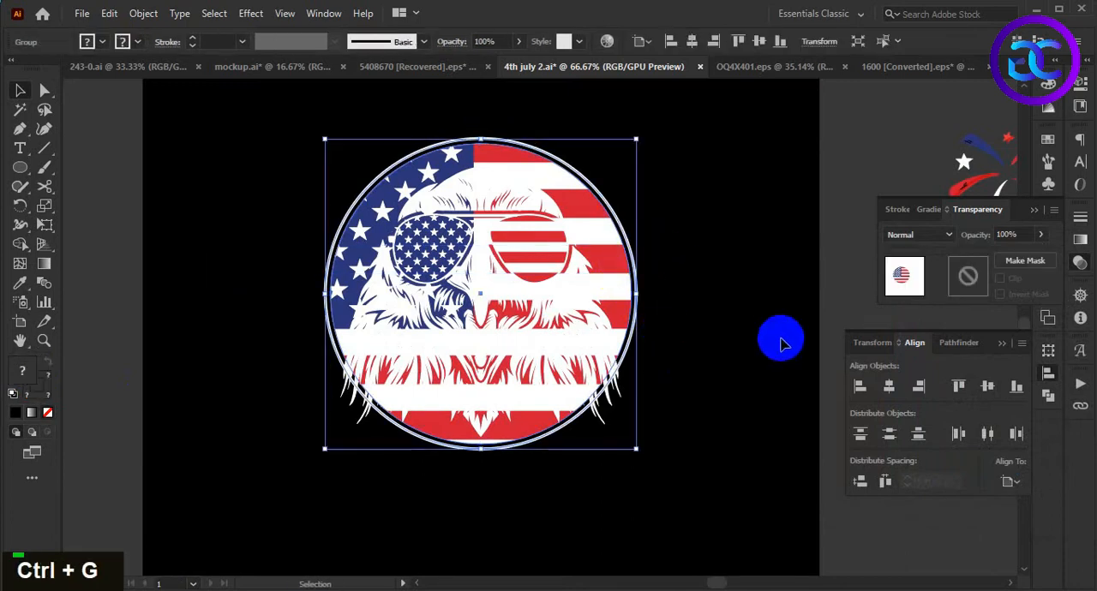
- Add an opacity mask with clipping off to the flag circle group and paste the black eagle outline in place inside it
double_click(977, 287)
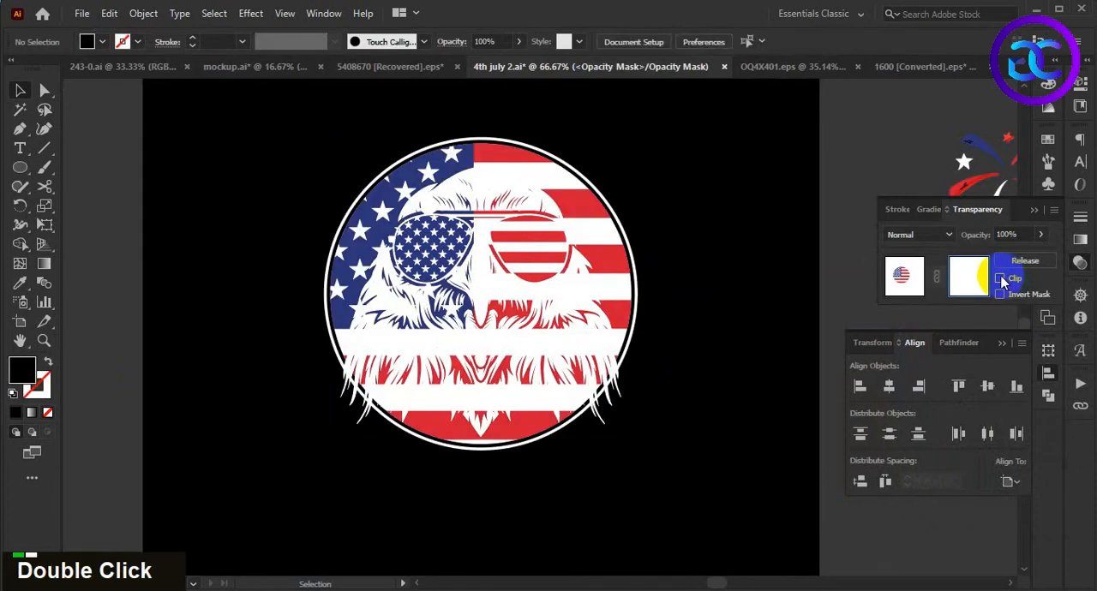
key("ctrl+f")
left_click(718, 418)
key("alt")
key("alt")
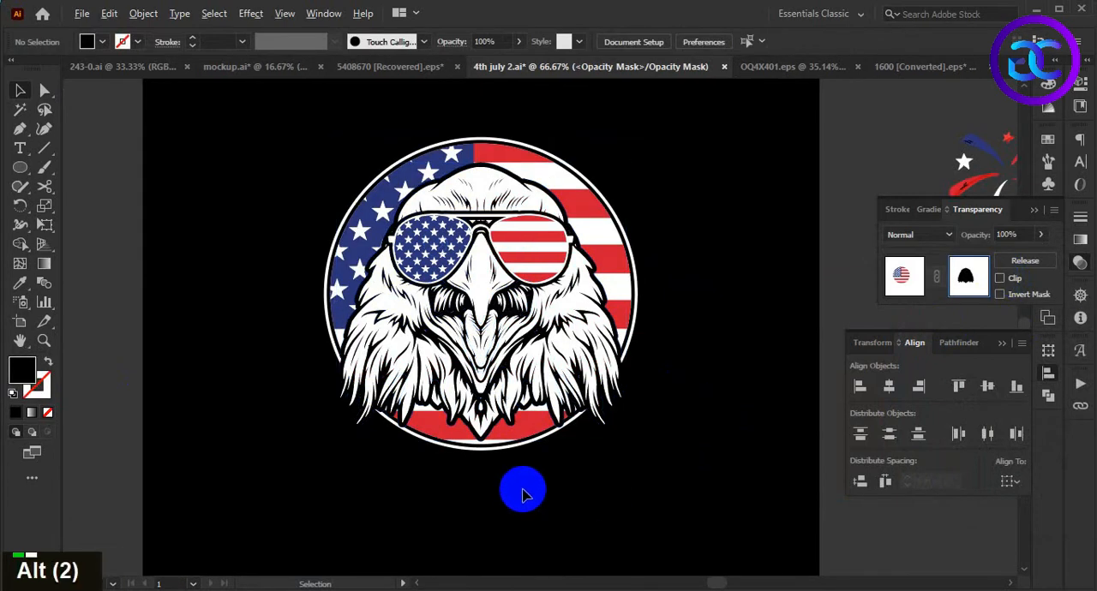
- Draw a closed black Pen shape inside the mask, following the eagle's head and feathers within its outline, and return to the artwork
scroll(557, 485, "up", 1)
key("space")
left_click_drag(708, 391, 696, 474)
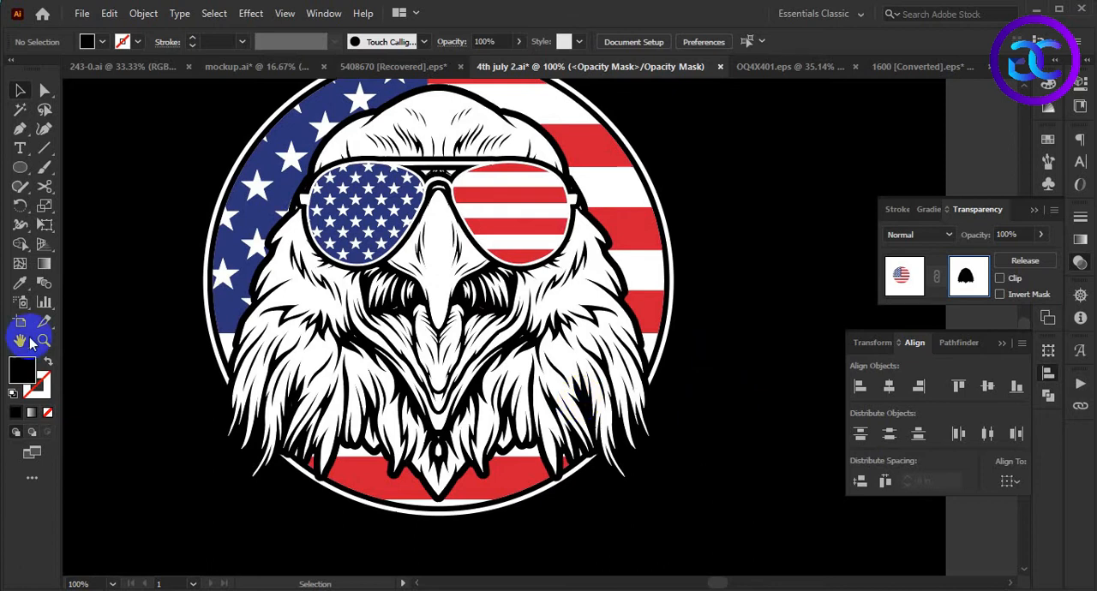
left_click(20, 128)
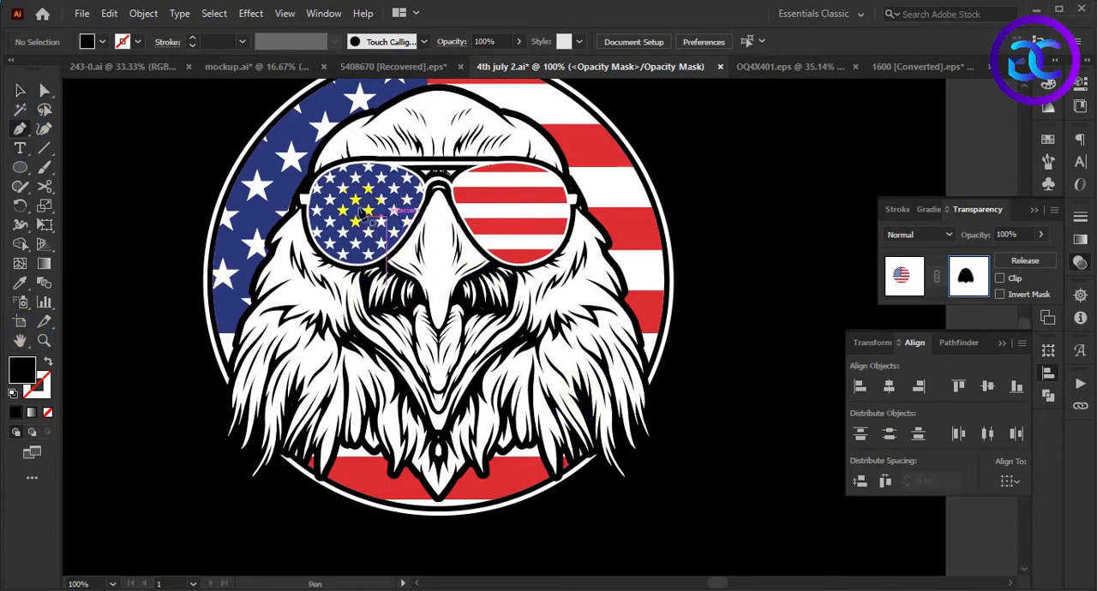
left_click(394, 126)
left_click(540, 147)
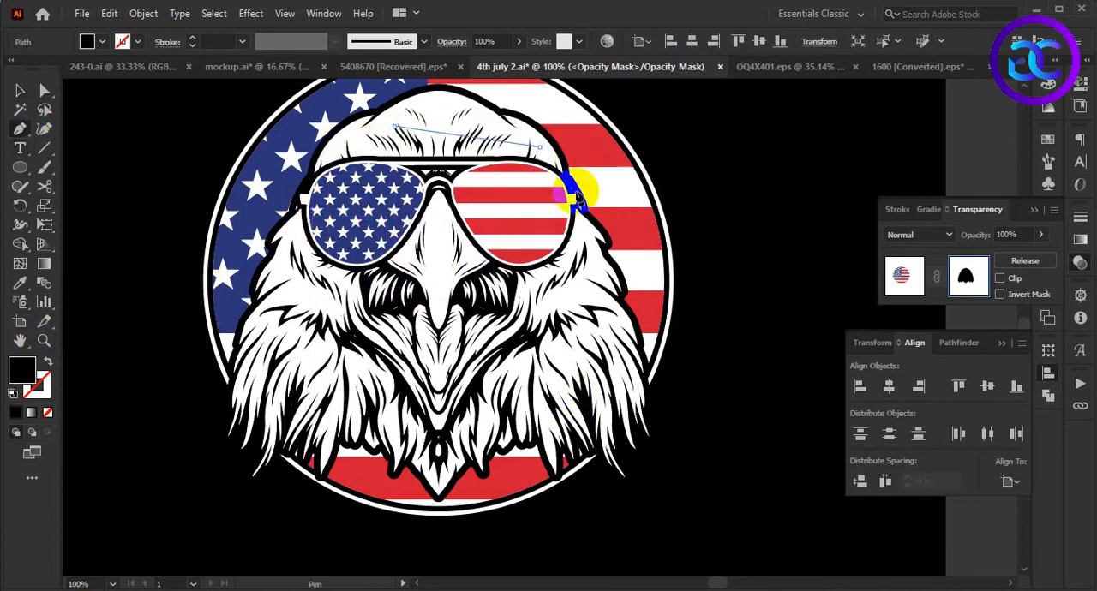
left_click(581, 262)
left_click(626, 385)
left_click(612, 427)
left_click(566, 428)
left_click(505, 417)
left_click(441, 474)
left_click(402, 450)
left_click(339, 434)
left_click(293, 446)
left_click(263, 418)
left_click(260, 347)
left_click(280, 305)
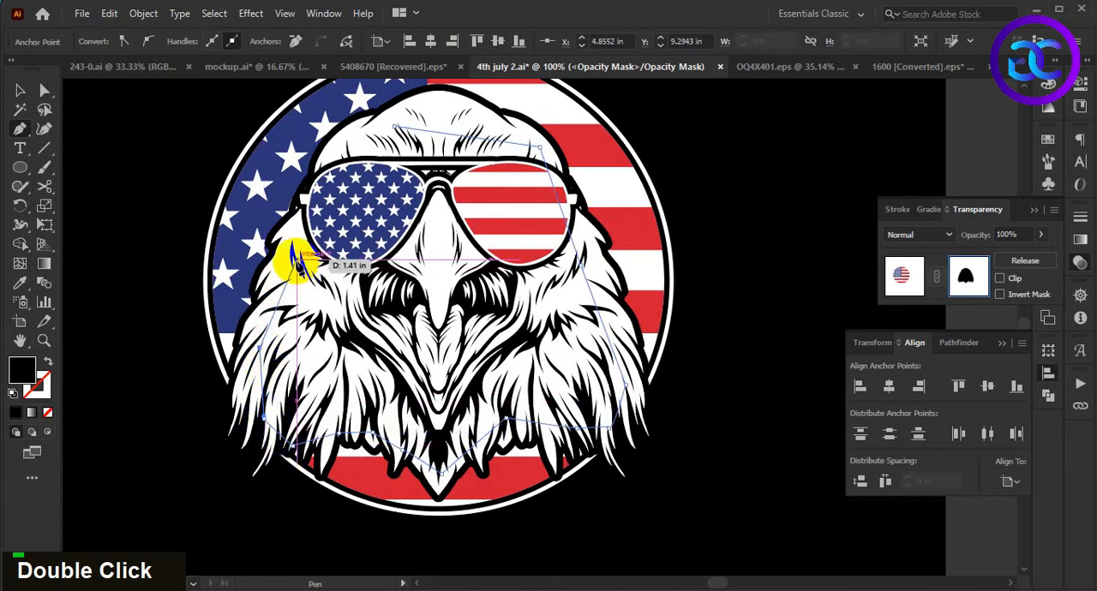
left_click(300, 213)
left_click(332, 155)
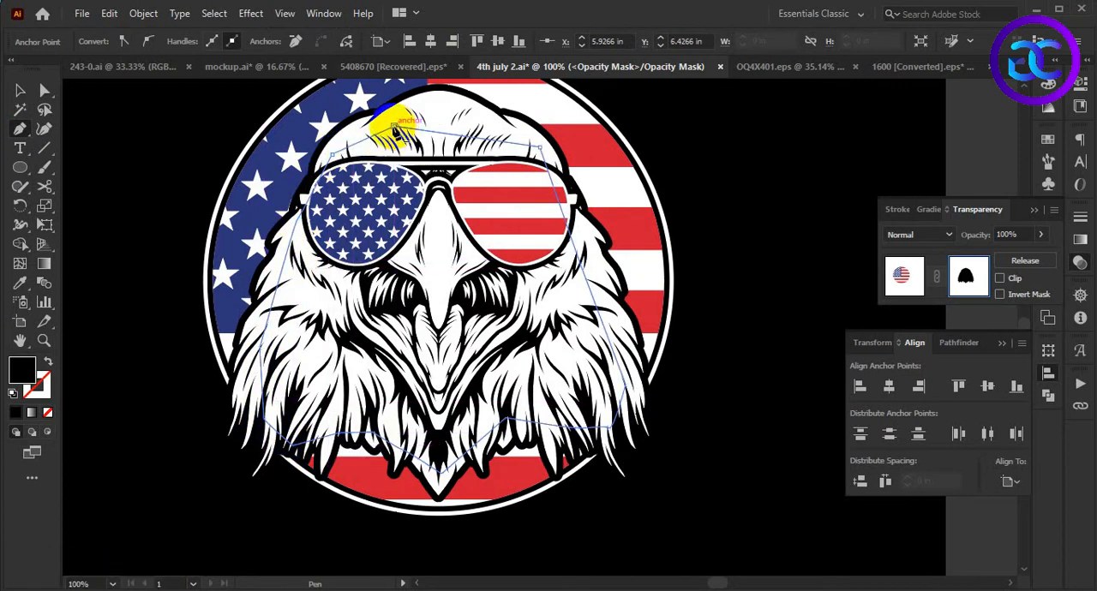
left_click(19, 90)
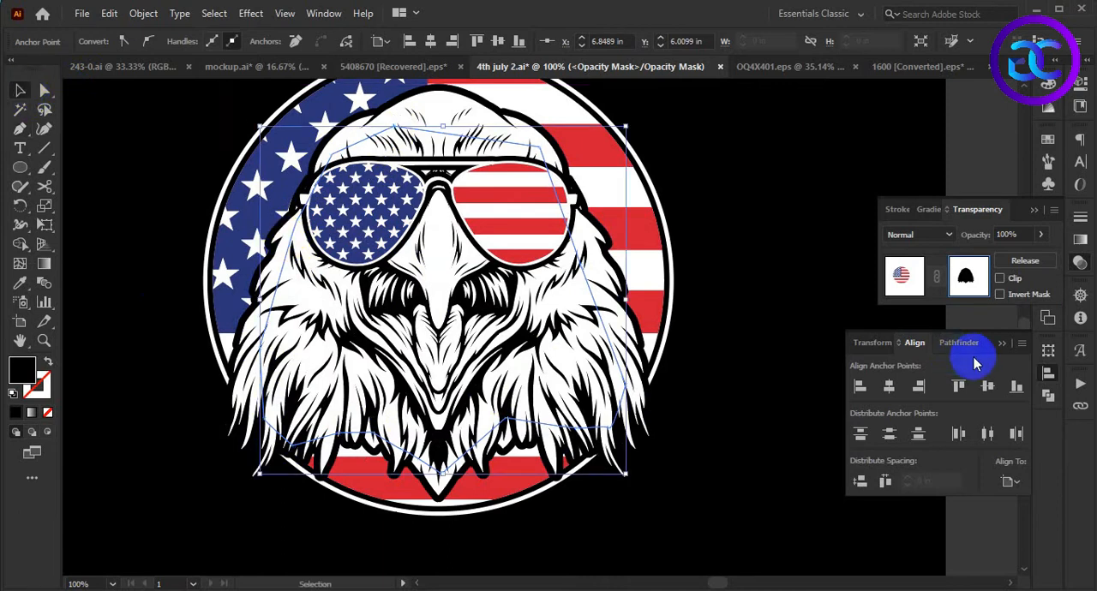
left_click(905, 275)
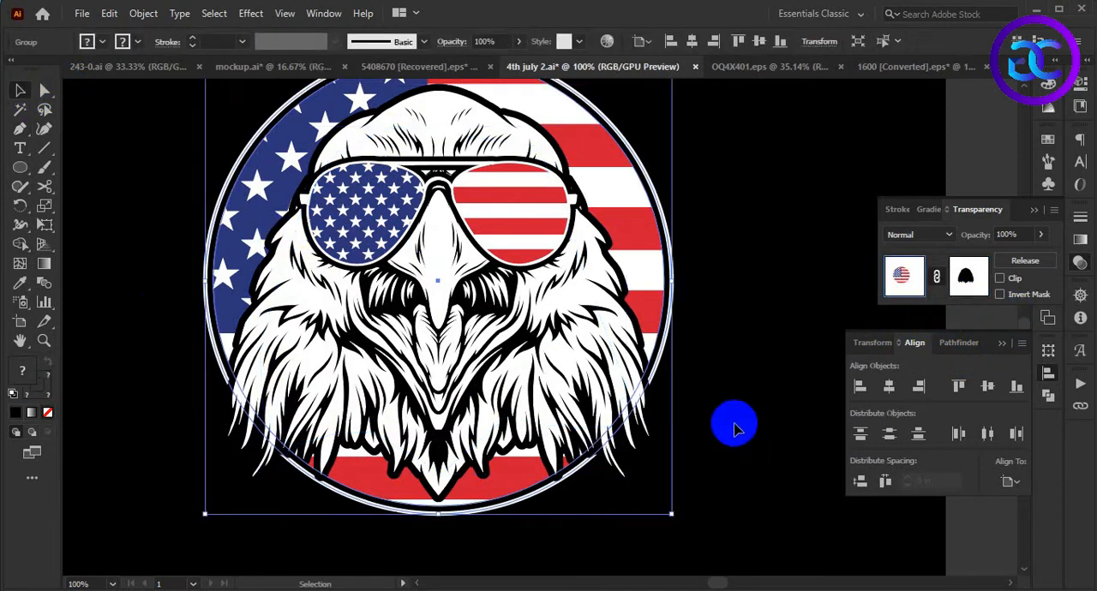
double_click(746, 387)
- Place the waving flag on its pole over the upper part of the eagle and flag circle
scroll(746, 388, "down", 2)
key("space")
left_click_drag(793, 431, 637, 403)
scroll(678, 387, "down", 1)
key("space")
left_click_drag(859, 209, 505, 300)
left_click(578, 414)
- Rotate the waving flag clockwise so its pole slants toward the beak, and shift it slightly outward from the eagle
scroll(578, 408, "up", 1)
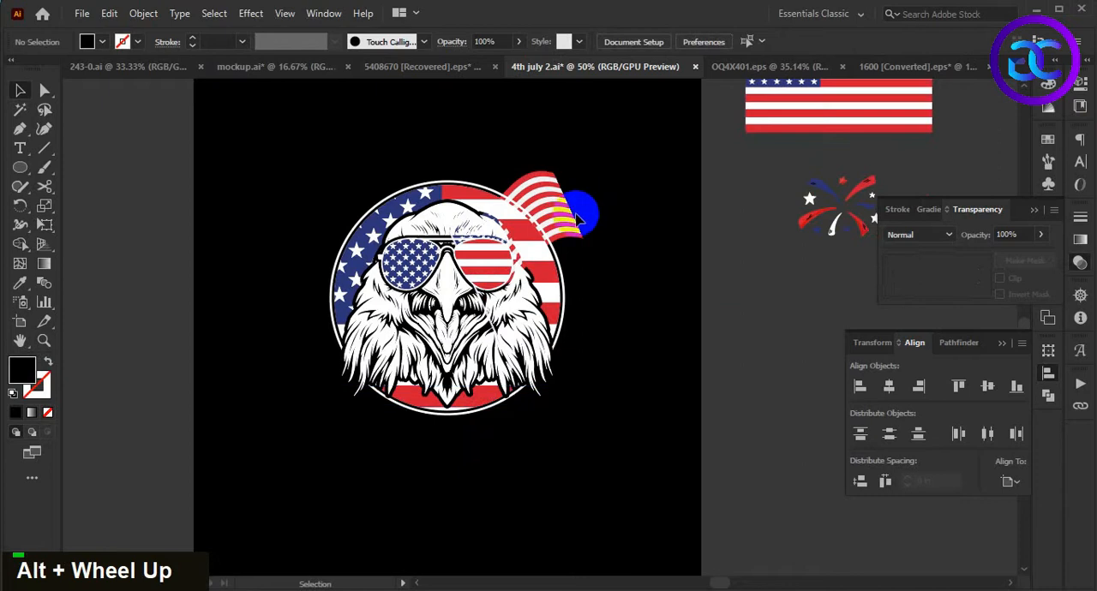
left_click(573, 214)
left_click_drag(605, 178, 691, 352)
left_click(691, 352)
left_click_drag(604, 254, 625, 249)
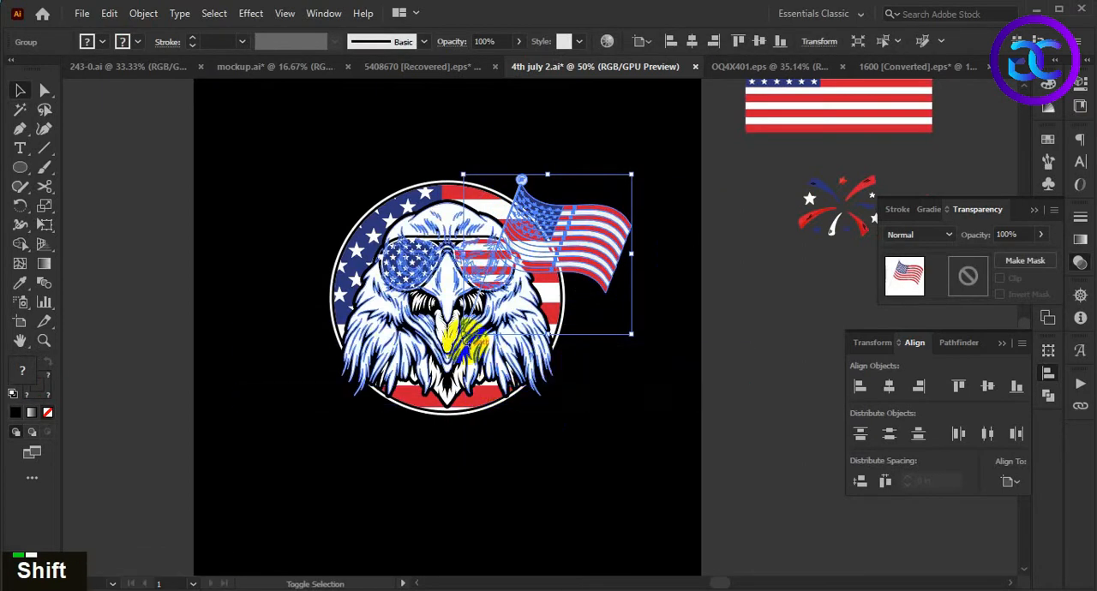
- Enlarge the waving flag slightly and fine-tune its position beside the eagle's head, undoing the last unwanted adjustment
left_click_drag(464, 334, 440, 356)
left_click(632, 474)
left_click_drag(632, 474, 679, 482)
left_click_drag(638, 255, 648, 244)
left_click_drag(689, 358, 684, 349)
key("ctrl+z")
left_click(703, 411)
left_click_drag(639, 268, 648, 259)
left_click(663, 376)
- Extend the waving flag's pole along its slant until its lower end reaches below the flag circle, and return to the full artwork
scroll(619, 381, "up", 1)
left_click(638, 176)
double_click(504, 304)
scroll(493, 279, "up", 1)
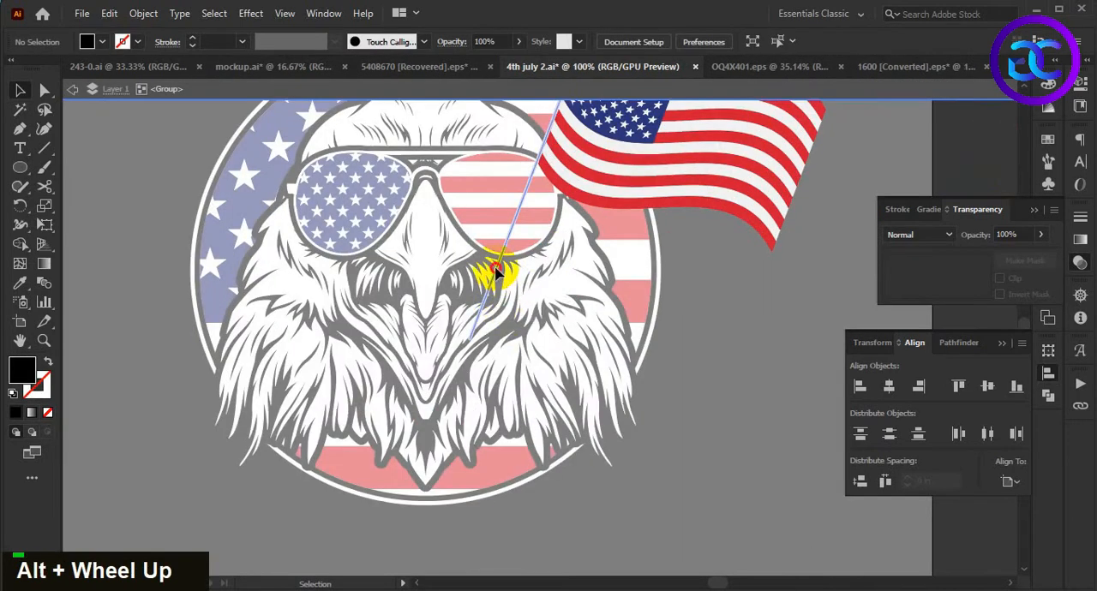
double_click(497, 273)
left_click(488, 286)
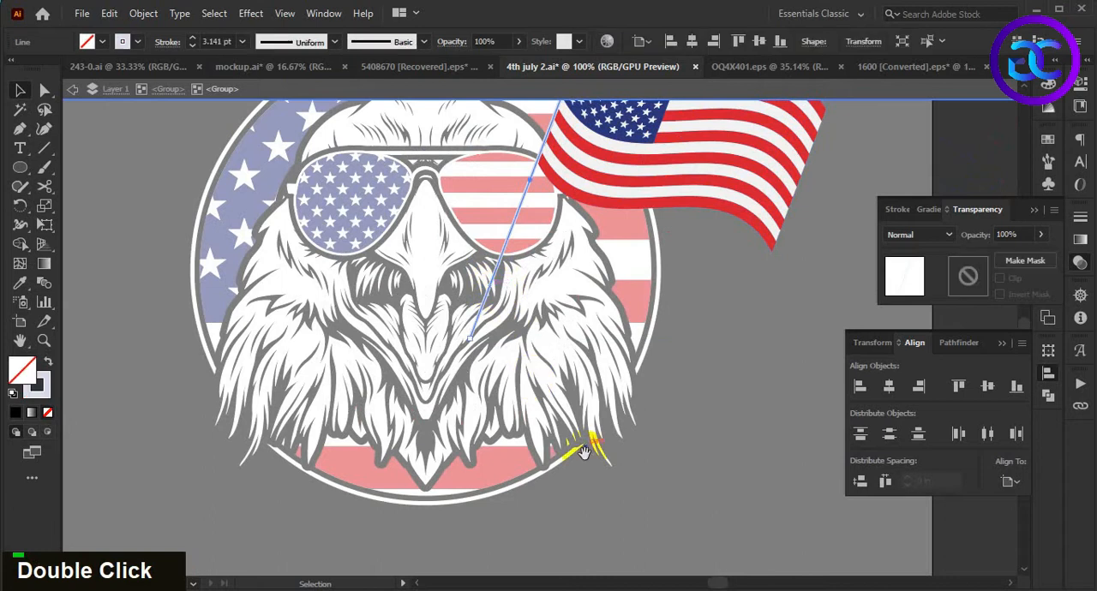
scroll(531, 260, "down", 3)
left_click_drag(513, 225, 446, 415)
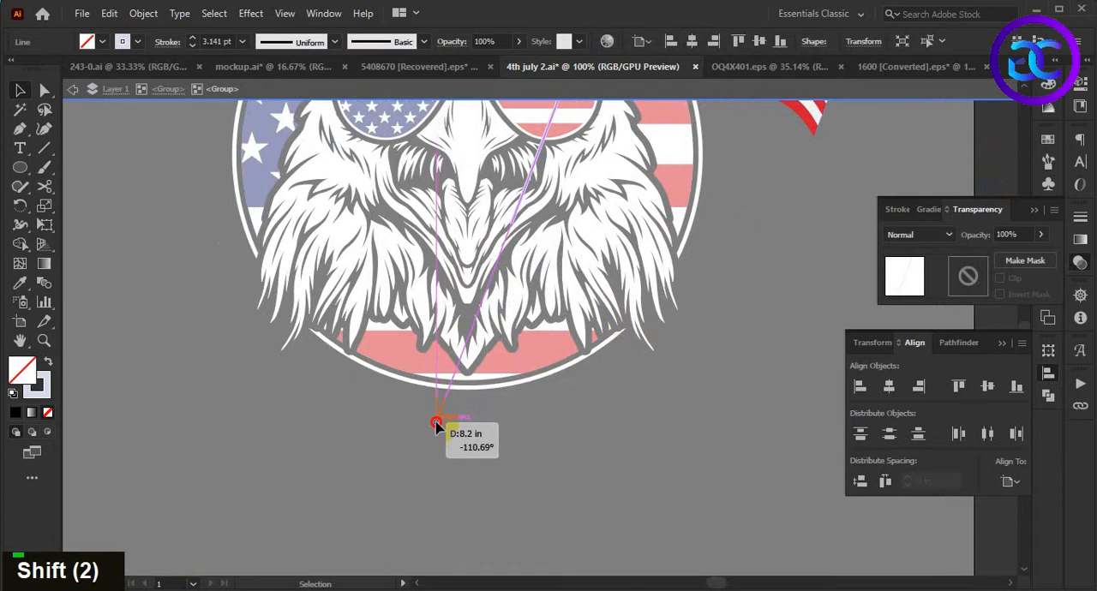
scroll(512, 449, "down", 2)
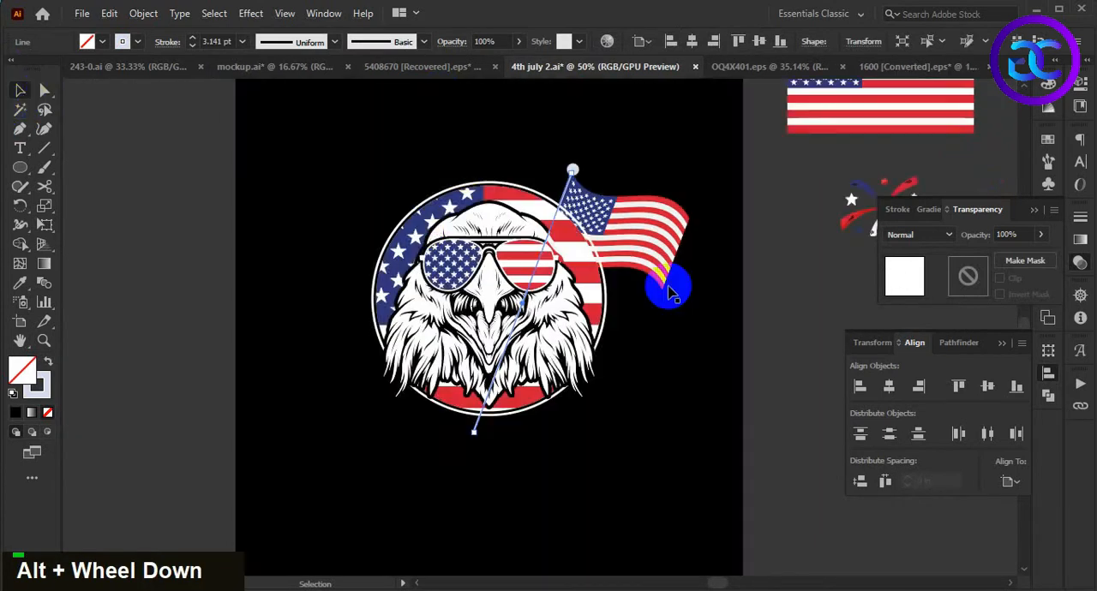
double_click(710, 394)
scroll(673, 346, "up", 1)
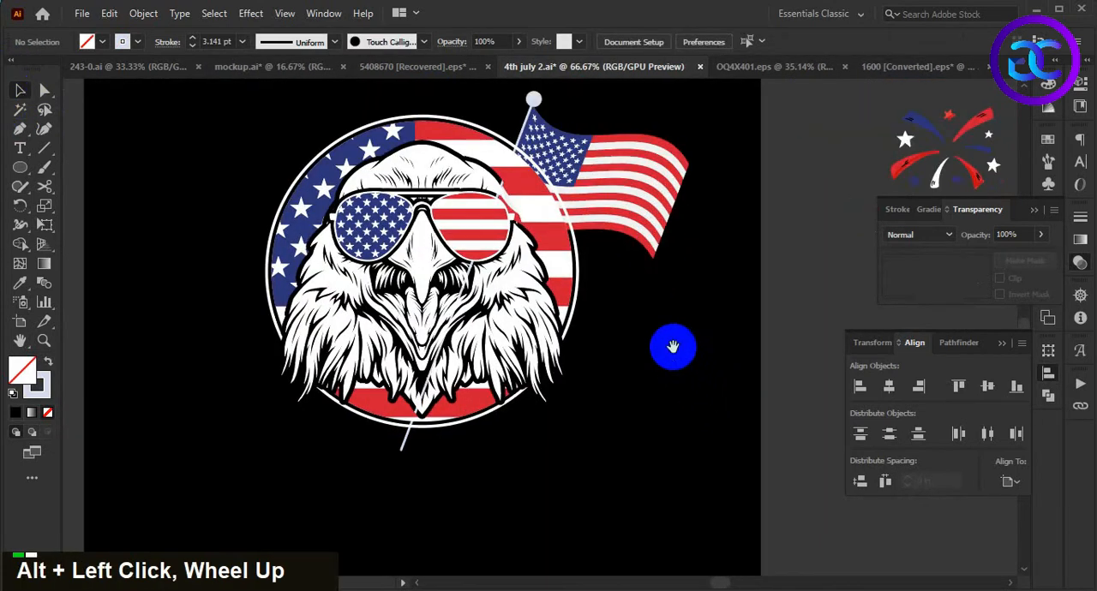
double_click(683, 362)
- Reflect the waving flag across the vertical axis and place the mirrored flag on the other side of the eagle at the same height
left_click(623, 208)
right_click(624, 208)
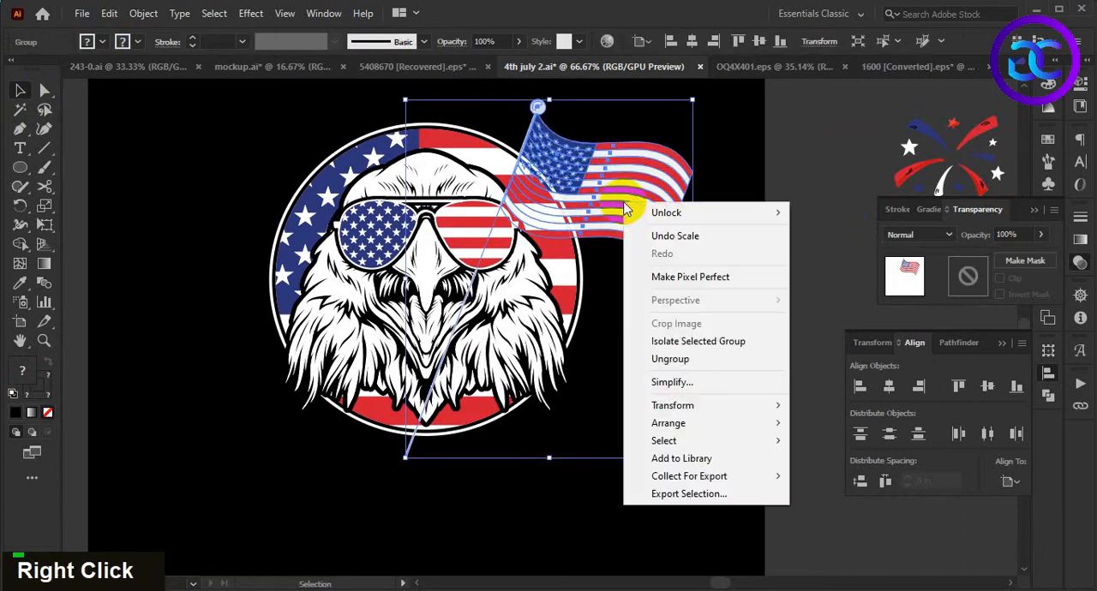
mouse_move(709, 410)
left_click(853, 463)
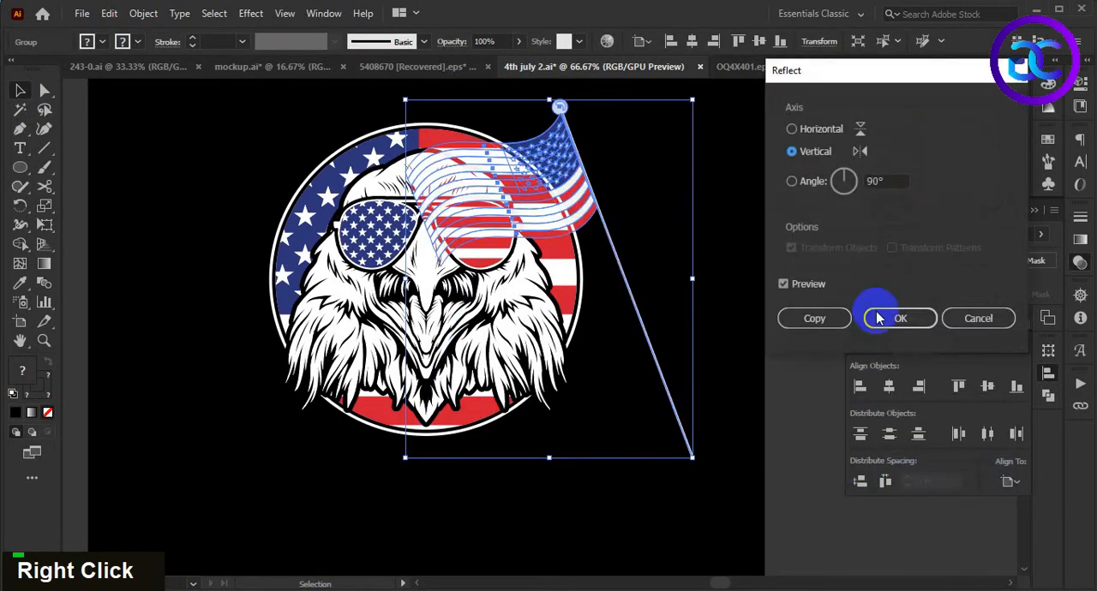
left_click(877, 314)
left_click_drag(583, 209, 312, 209)
left_click(570, 450)
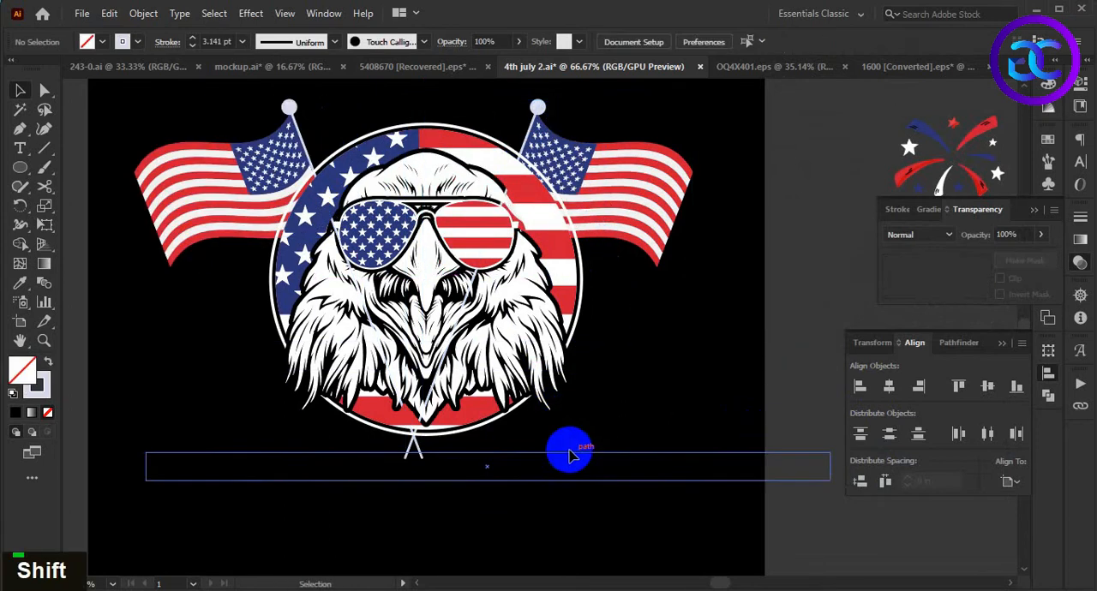
left_click_drag(569, 455, 623, 466)
- Group the two waving flags and center the group horizontally on the flag circle
left_click(683, 236)
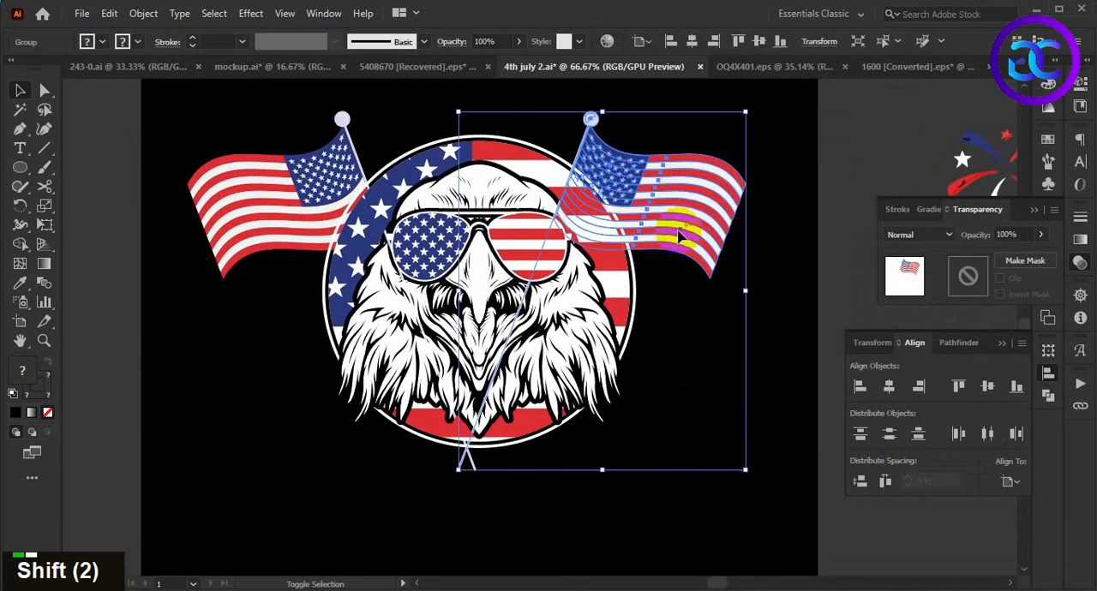
left_click(273, 184, "shift")
key("ctrl+g")
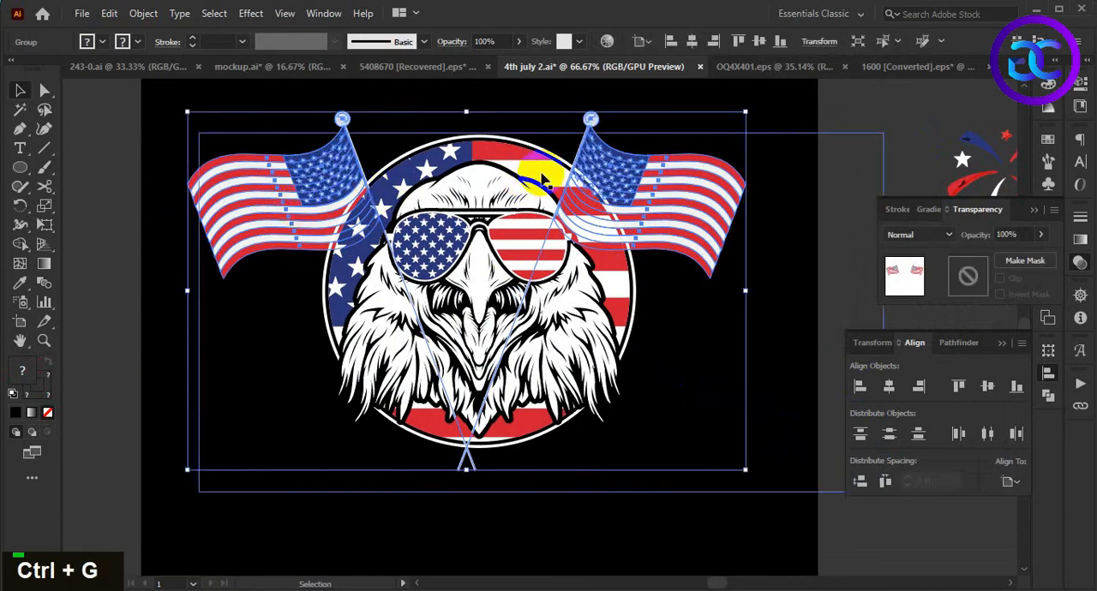
left_click(548, 184, "shift")
left_click(891, 392)
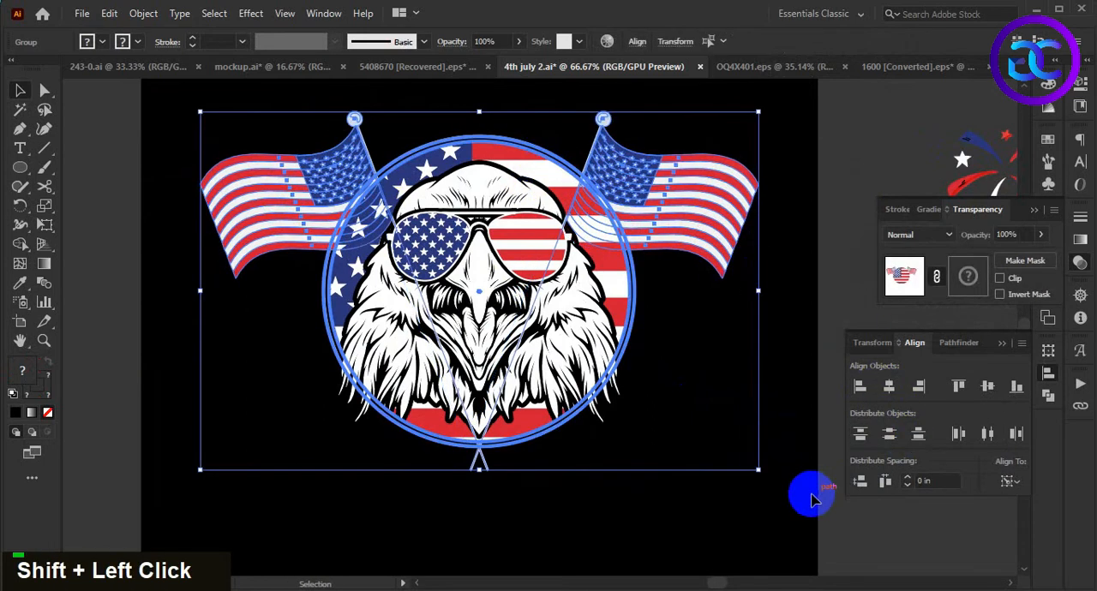
double_click(728, 453)
scroll(656, 465, "down", 1)
key("space")
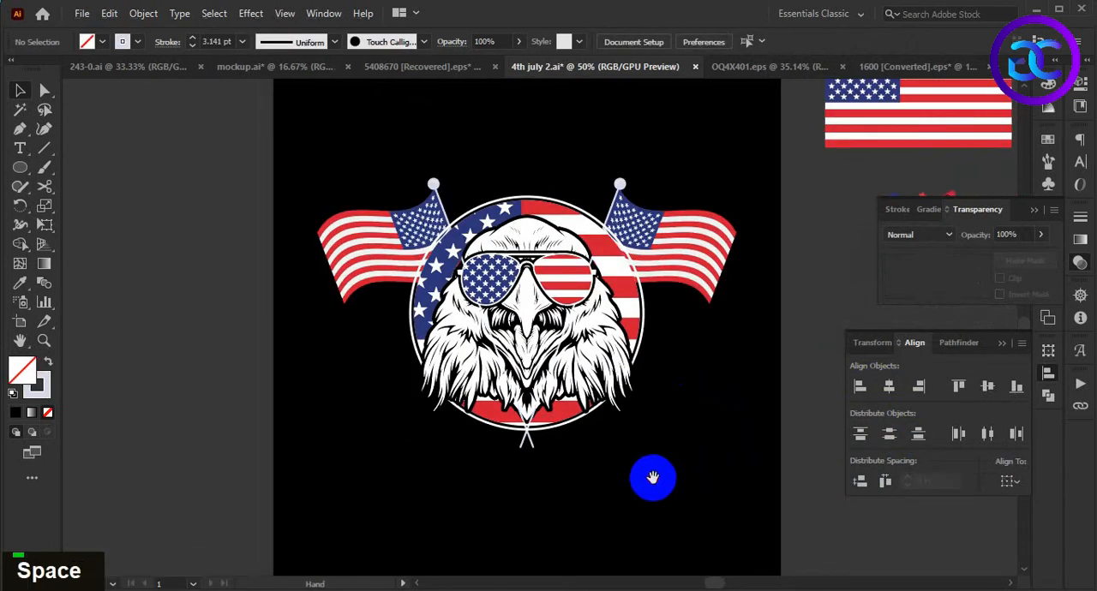
- Draw a small rectangle over the crossed lower pole ends and fill it with the flag's stripe red, without a stroke
scroll(574, 480, "up", 2)
key("space")
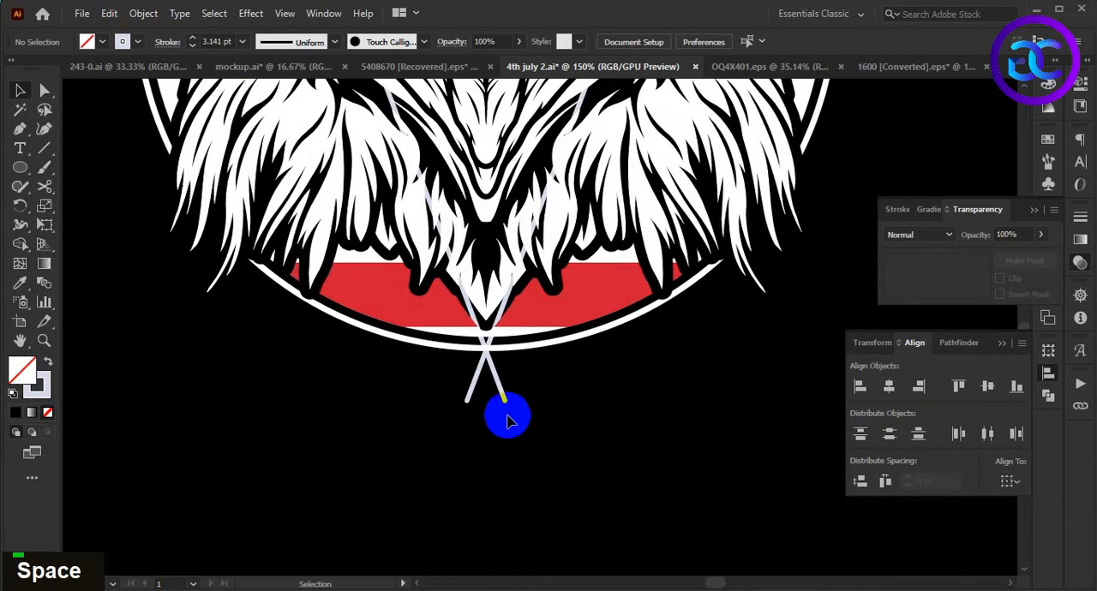
scroll(540, 446, "up", 1)
key("m")
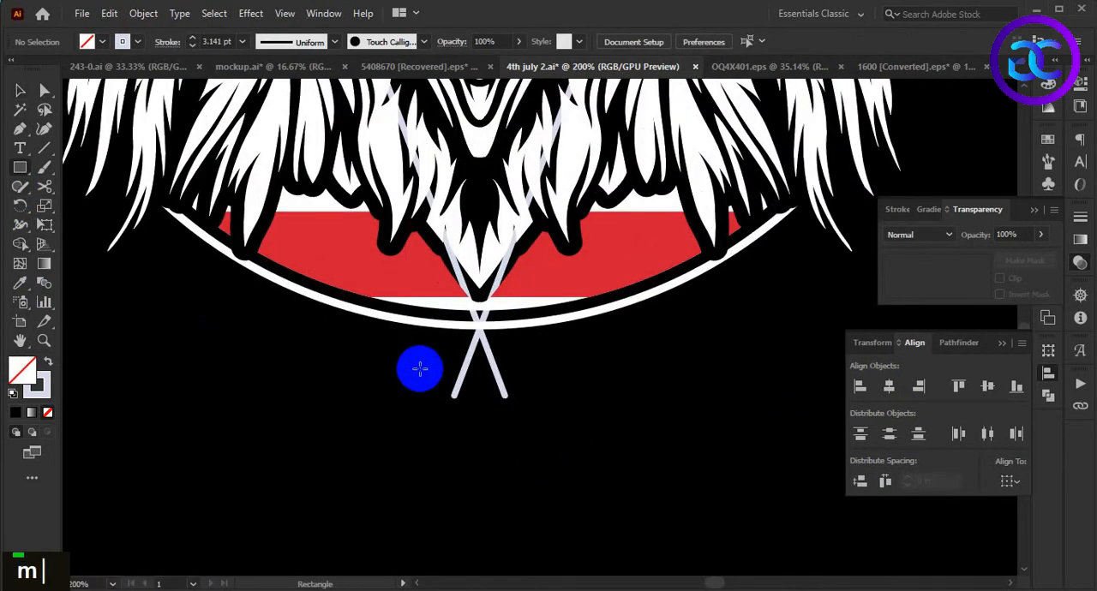
left_click_drag(411, 354, 537, 402)
key("v")
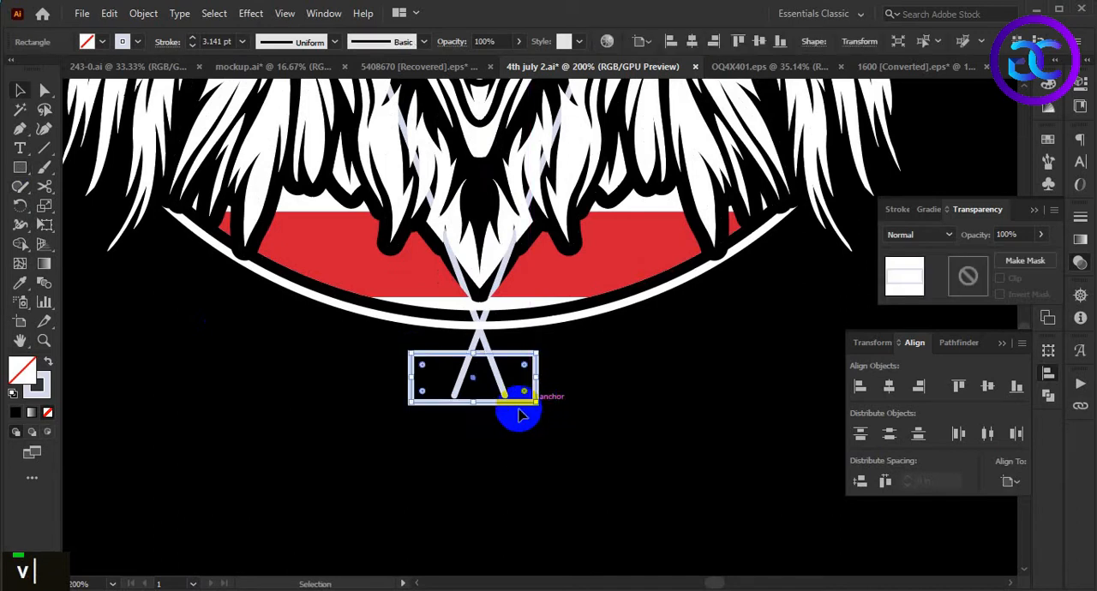
left_click(49, 361)
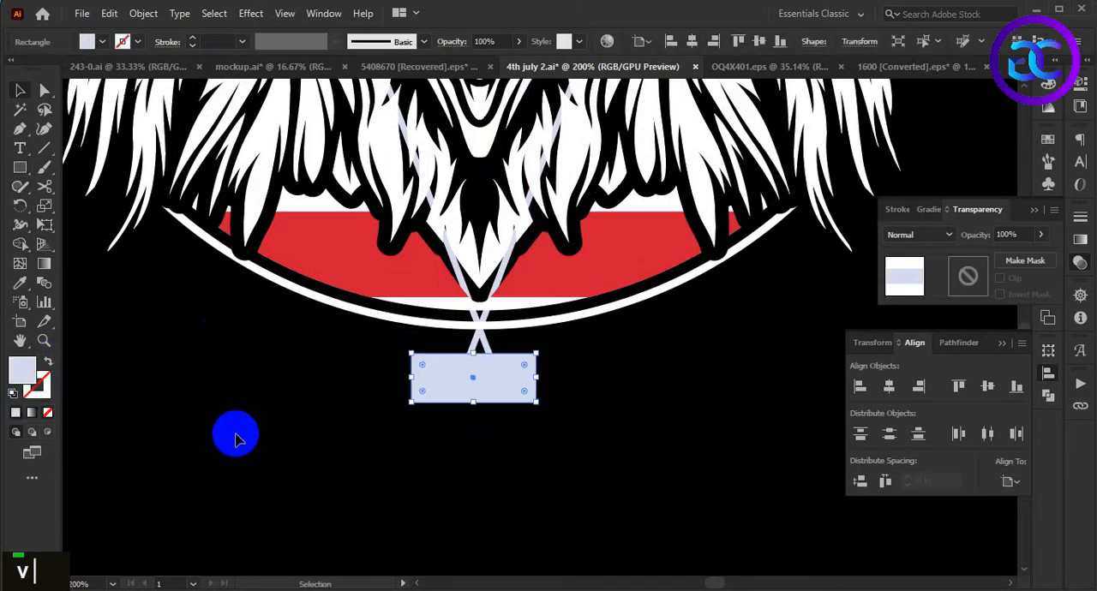
key("i")
left_click(380, 282)
key("v")
left_click(492, 447)
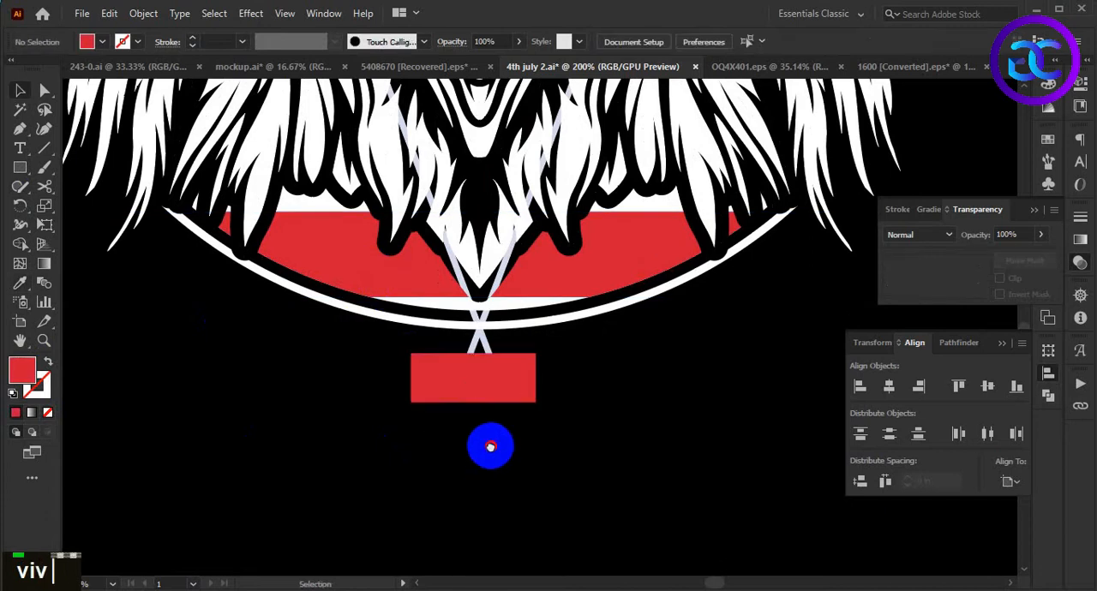
- Center the red rectangle and the paired flags horizontally with each other
double_click(477, 378)
scroll(490, 380, "up", 1)
left_click(487, 329, "shift")
left_click(889, 386)
left_click(634, 500)
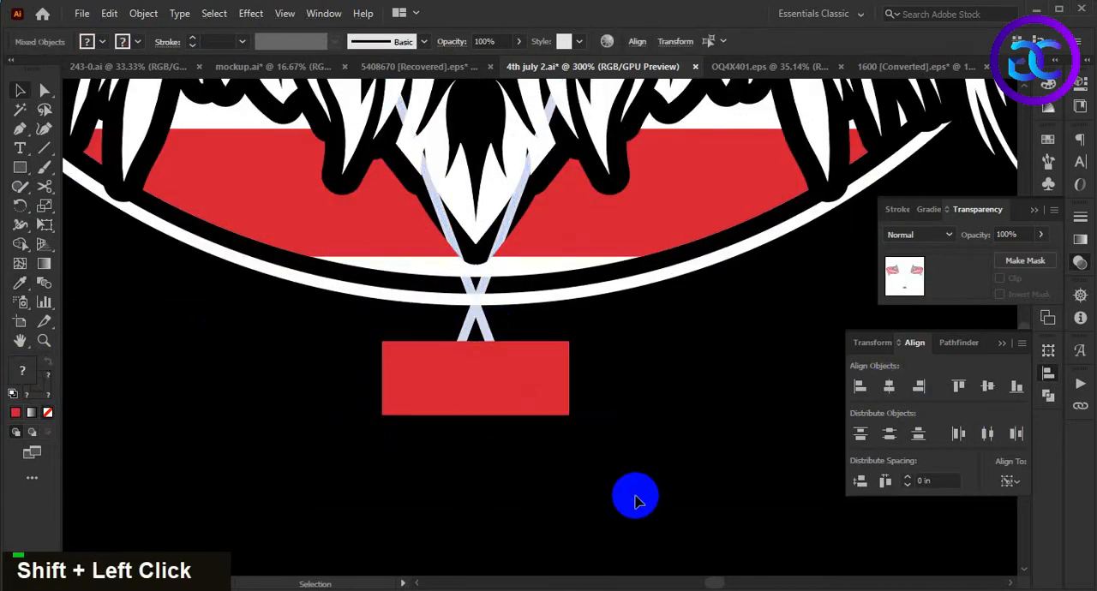
- Round the red rectangle's two upper corners to 0.3631 in, making a dome with a flat base
left_click(525, 388, "shift")
left_click(44, 91)
left_click(437, 370)
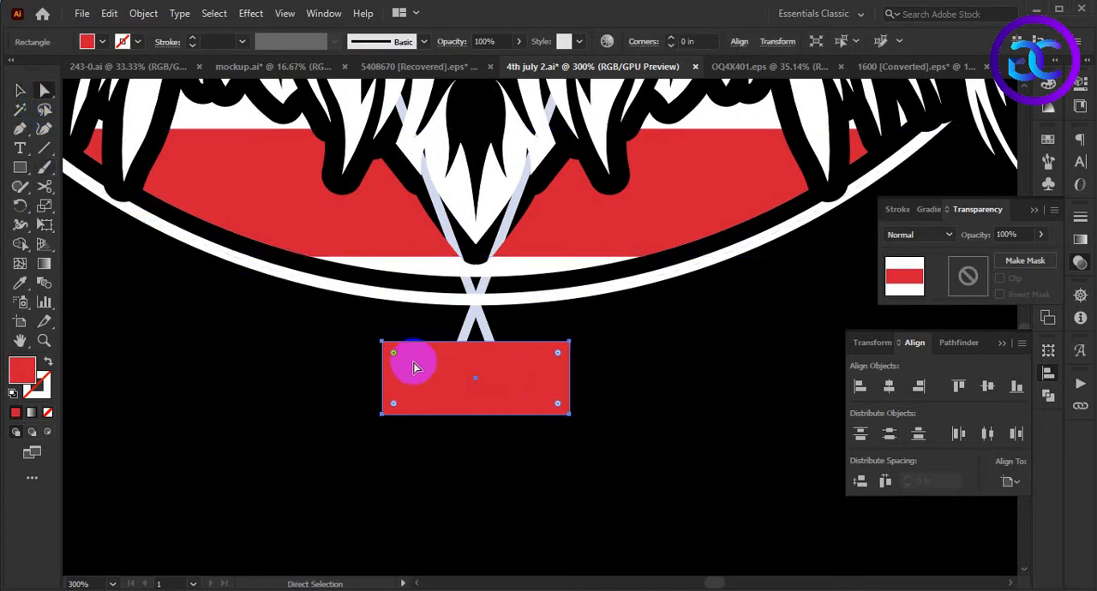
left_click_drag(559, 353, 446, 396)
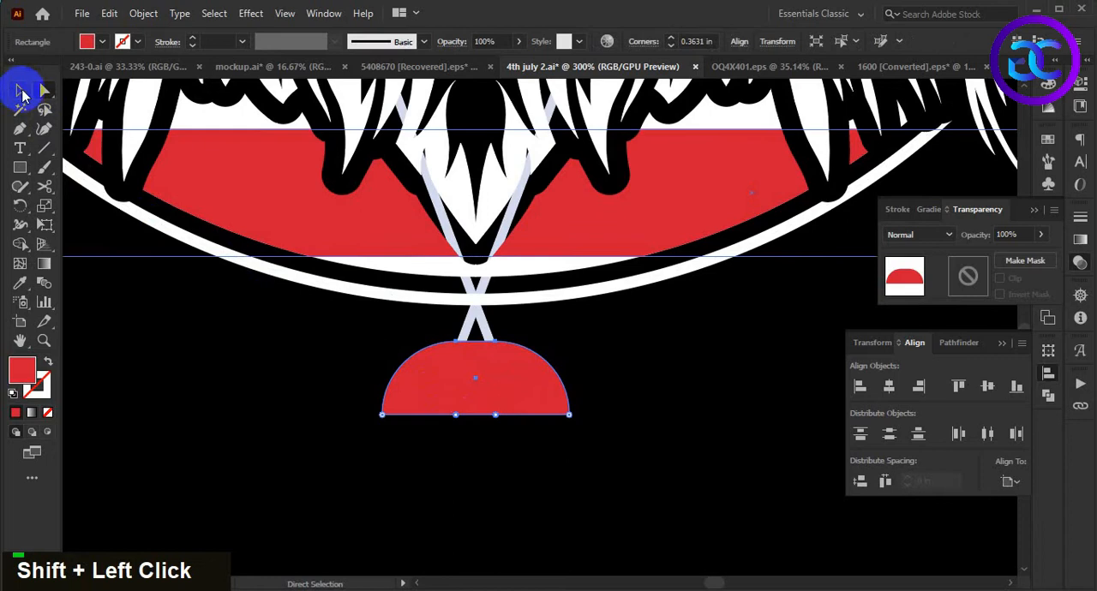
left_click(19, 91)
left_click(458, 450)
- Scale the red dome down slightly about its center and nudge it downward at the pole ends
scroll(514, 454, "down", 1)
scroll(482, 431, "up", 1)
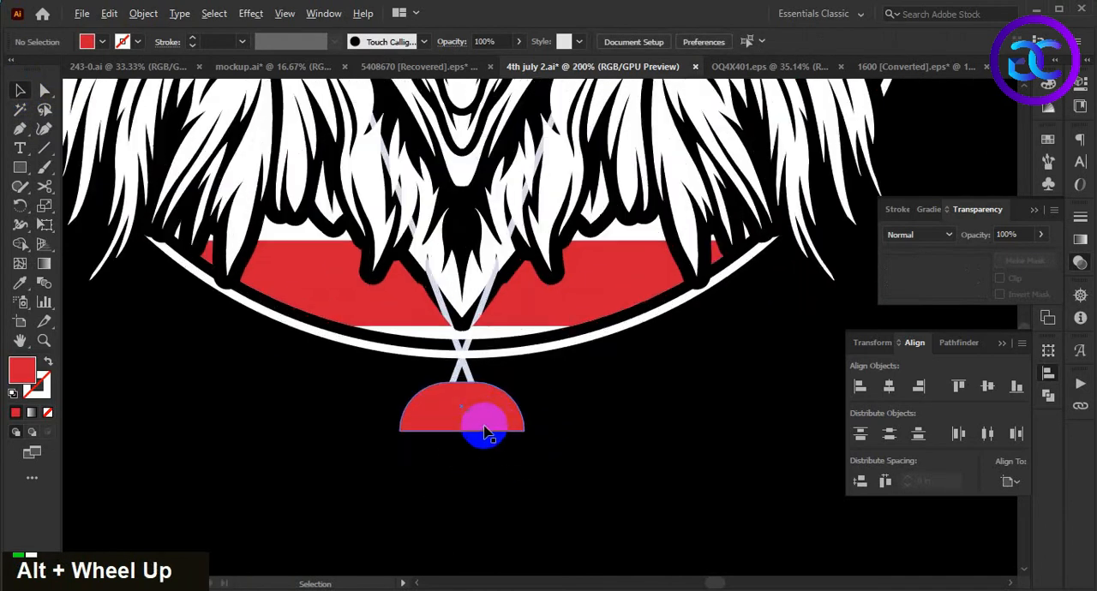
left_click(465, 417)
scroll(548, 433, "up", 1)
left_click_drag(548, 436, 533, 435)
scroll(466, 438, "up", 3)
key("Down")
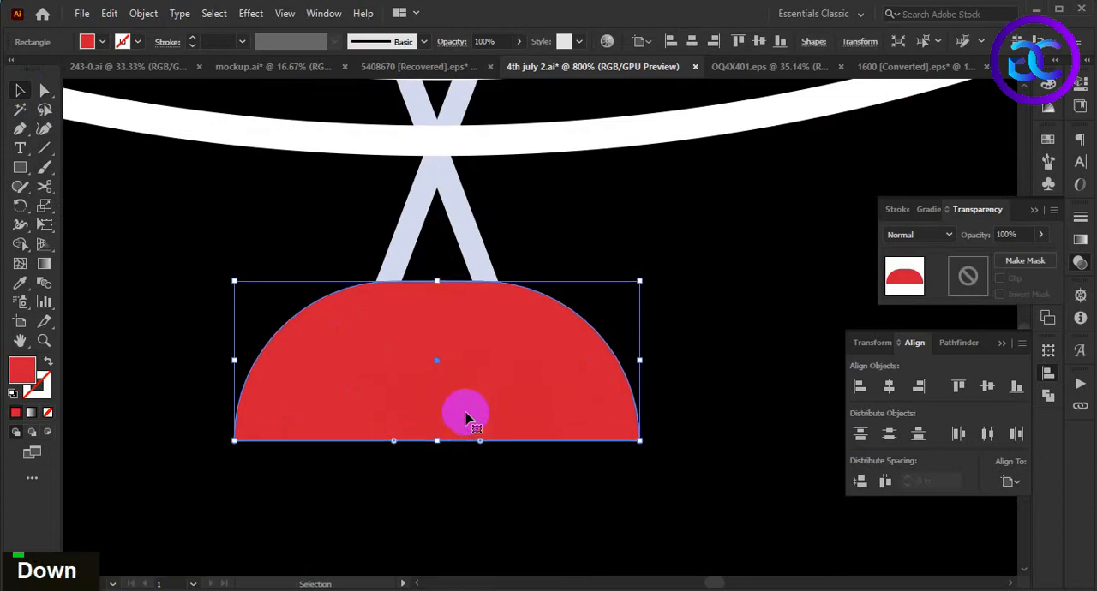
- Group the red dome with the crossed flags
double_click(465, 306)
left_click(477, 246, "shift")
key("ctrl+g")
scroll(477, 249, "down", 7)
double_click(485, 458)
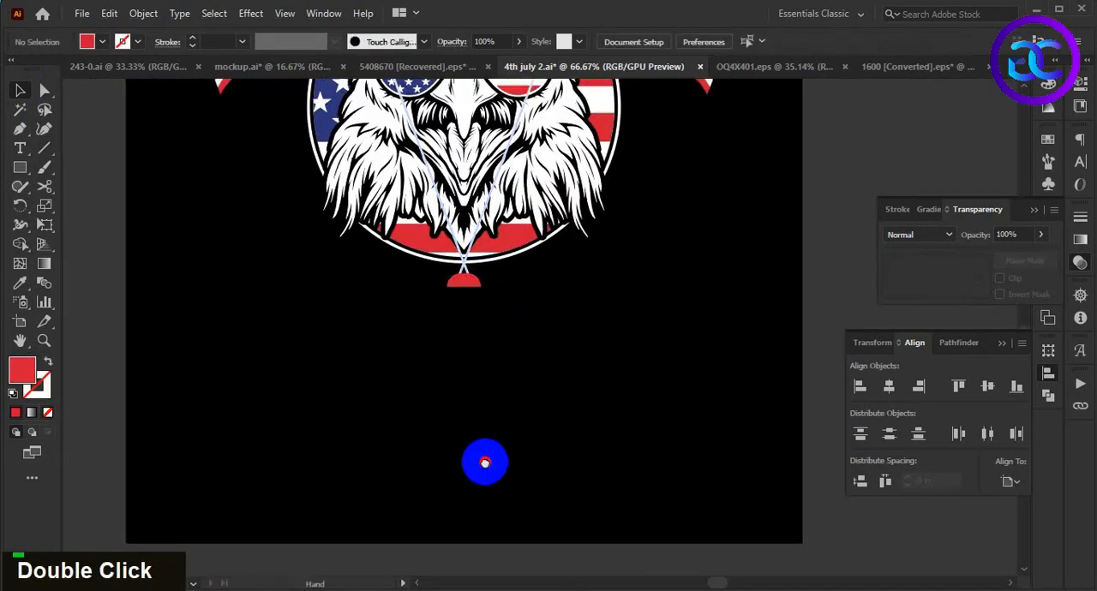
scroll(610, 435, "down", 1)
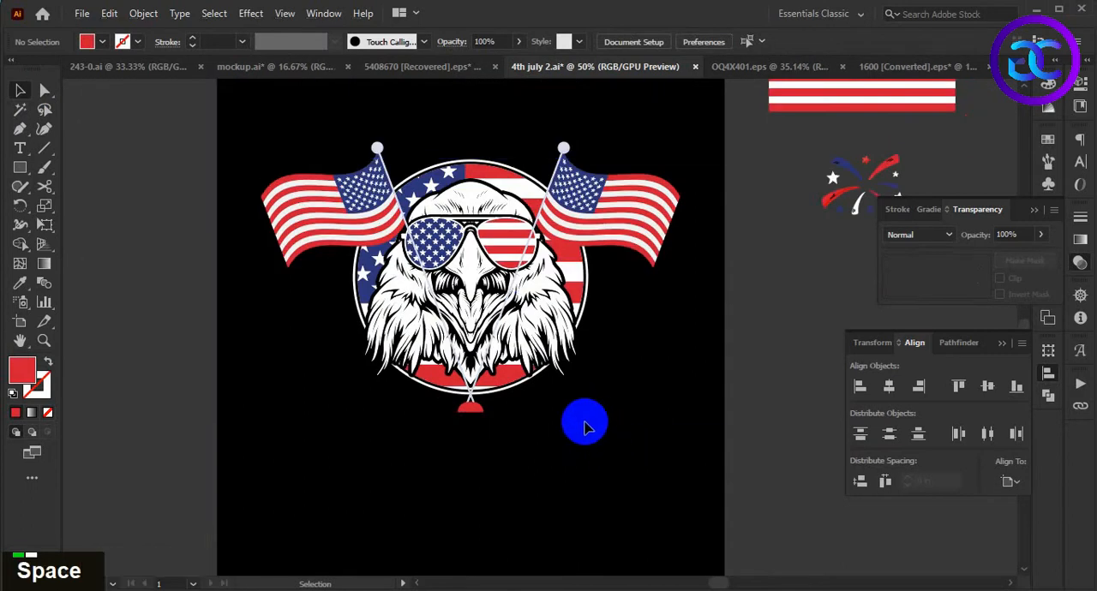
scroll(606, 395, "up", 1)
left_click_drag(606, 391, 642, 435)
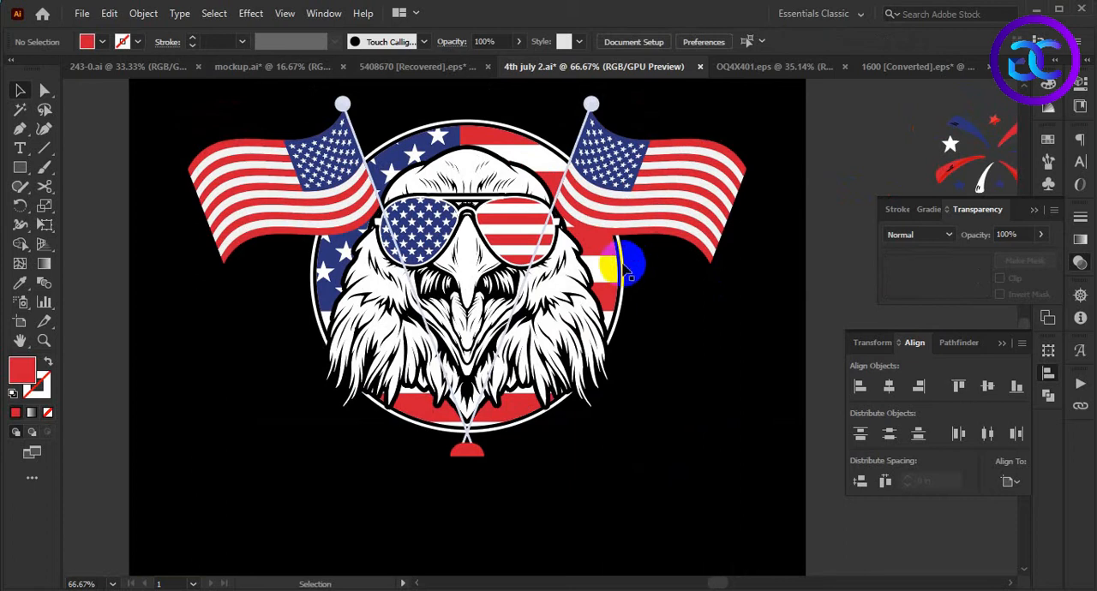
left_click(624, 266)
left_click(695, 370)
scroll(695, 370, "down", 2)
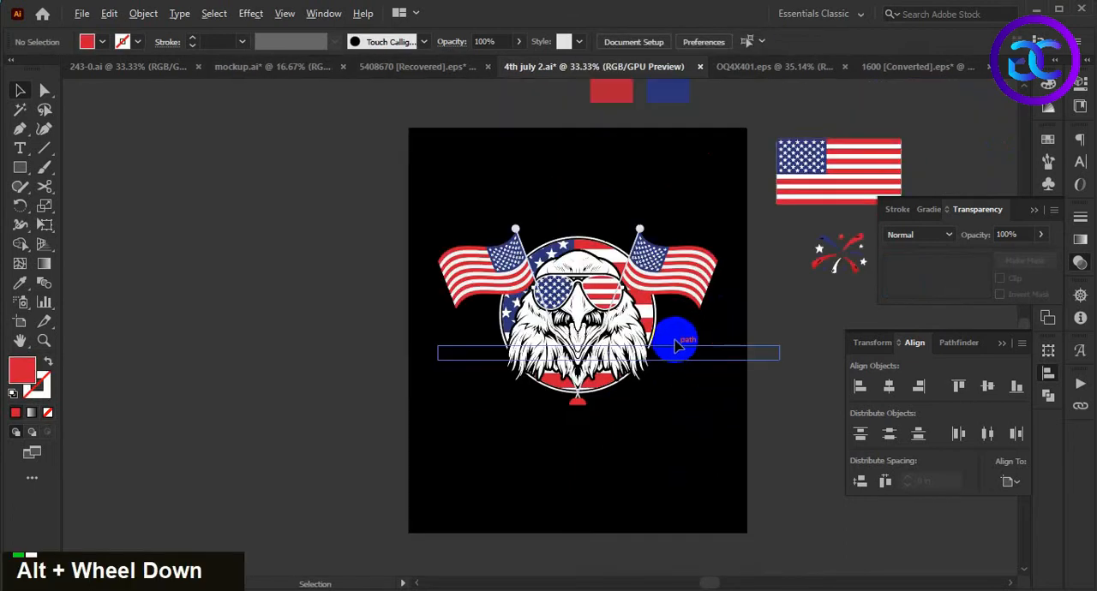
scroll(677, 344, "up", 2)
- Isolate the flag circle group, duplicate its white outline ellipse in place, and hide the copy
left_click(638, 283)
double_click(638, 285)
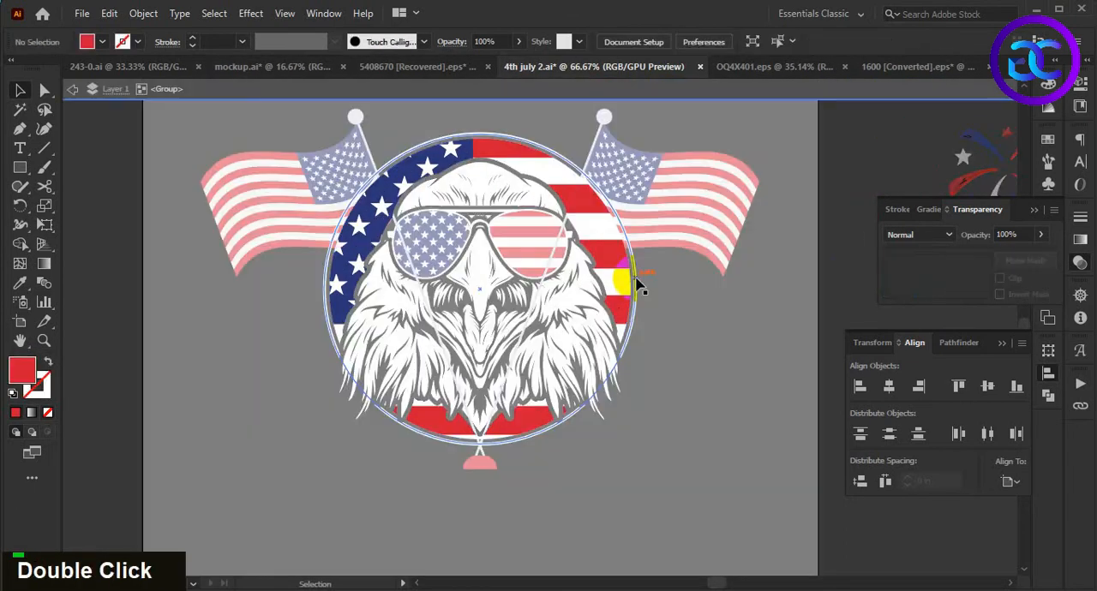
left_click(636, 278)
left_click(714, 363)
scroll(703, 351, "up", 1)
left_click(632, 286)
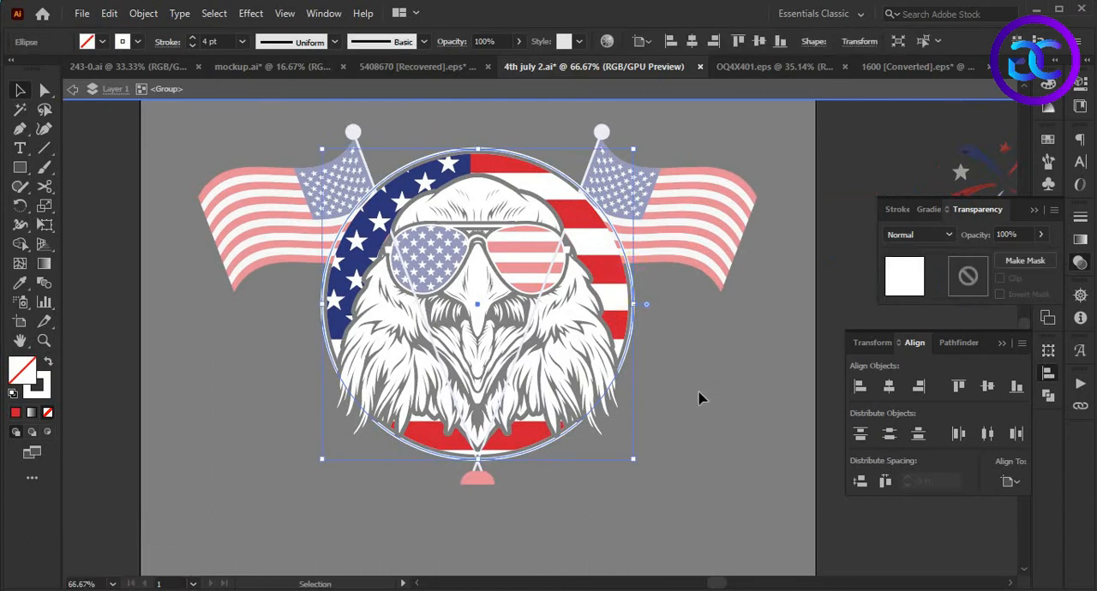
key("ctrl+c")
key("ctrl+f")
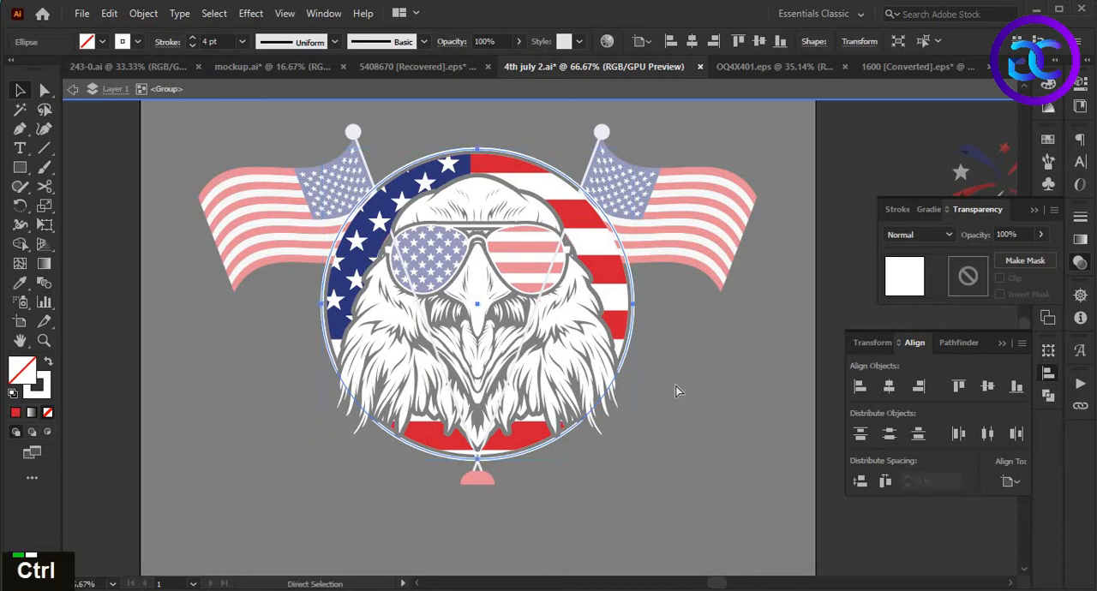
key("ctrl+3")
- Swap the remaining outline ellipse's fill and stroke, giving it a white fill and no stroke
left_click(637, 294)
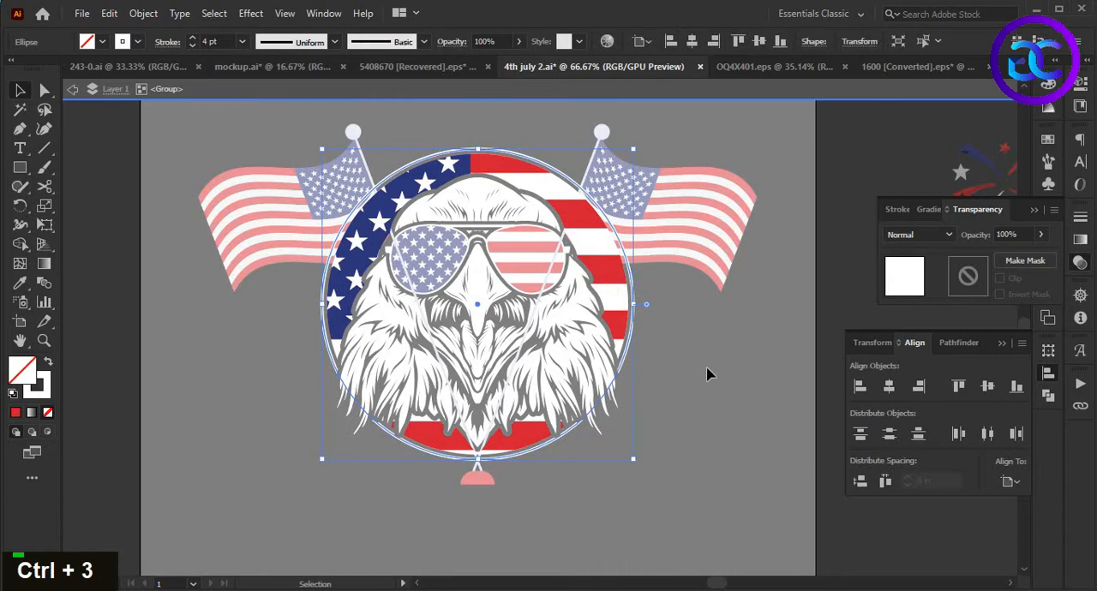
key("shift+x")
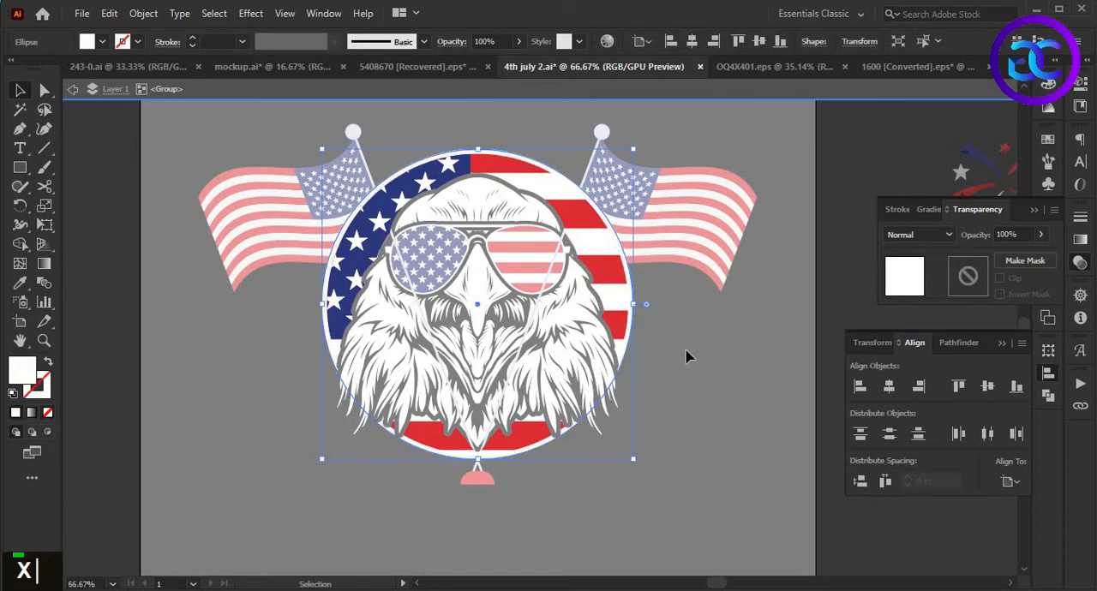
left_click(685, 351)
left_click(634, 298)
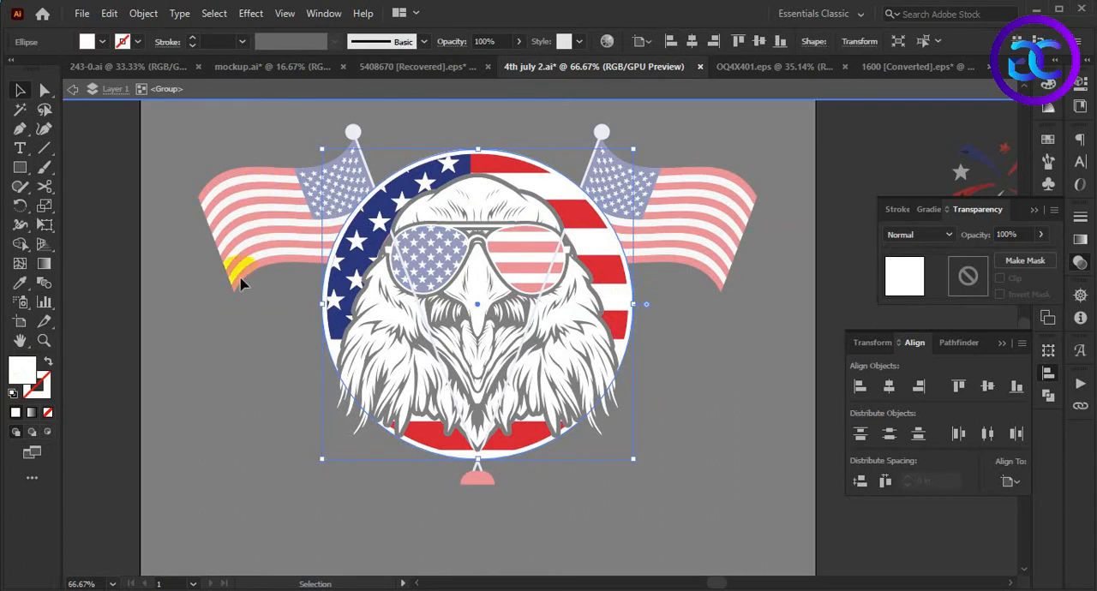
- Offset the white circle's path outward to create a slightly larger circle, and fill that circle with black
left_click(144, 13)
mouse_move(343, 389)
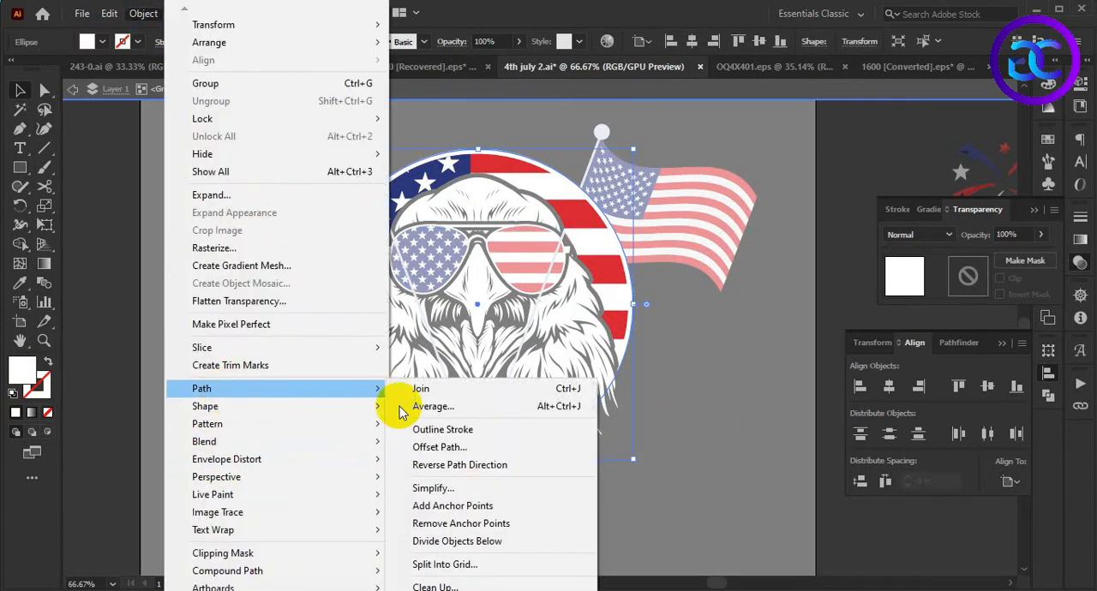
left_click(483, 448)
left_click(903, 191)
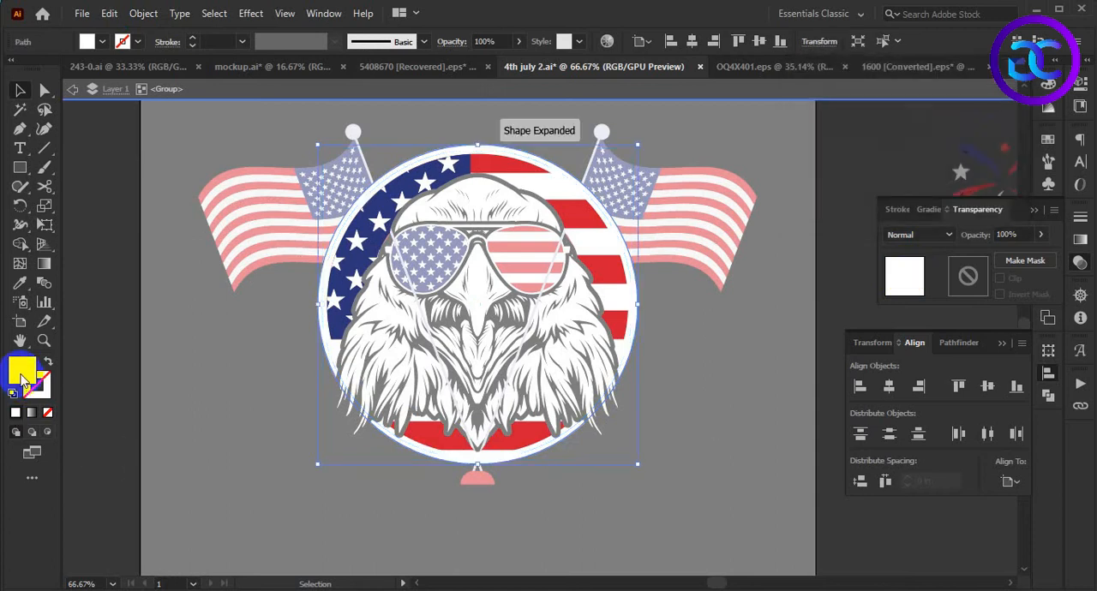
double_click(24, 383)
key("Return")
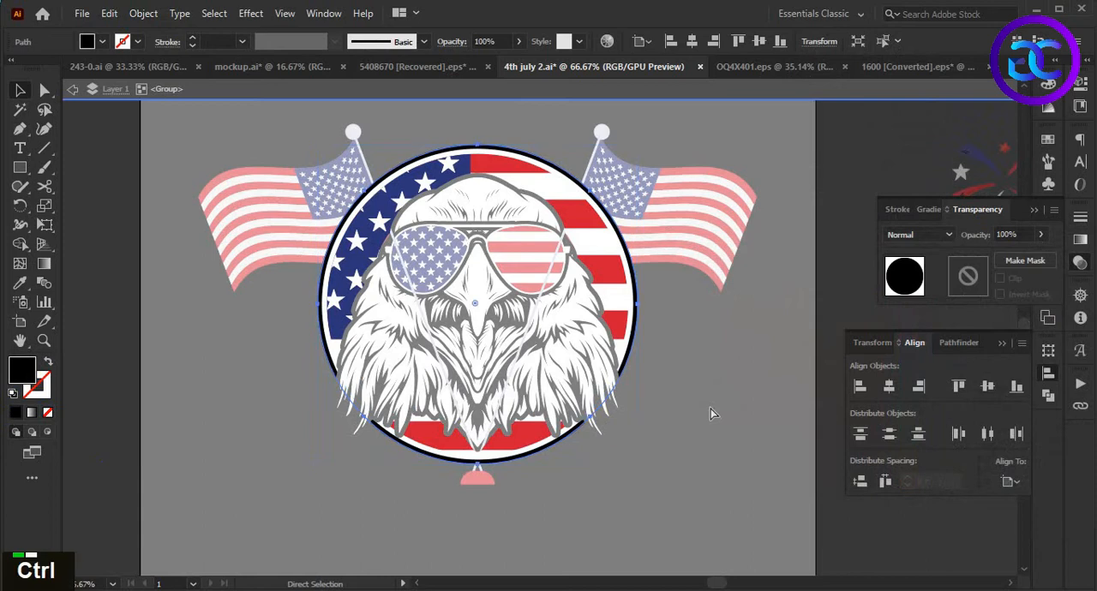
- Cut the black circle, delete the white-filled circle, reveal the hidden white outline ellipse, and leave isolation mode
key("ctrl+x")
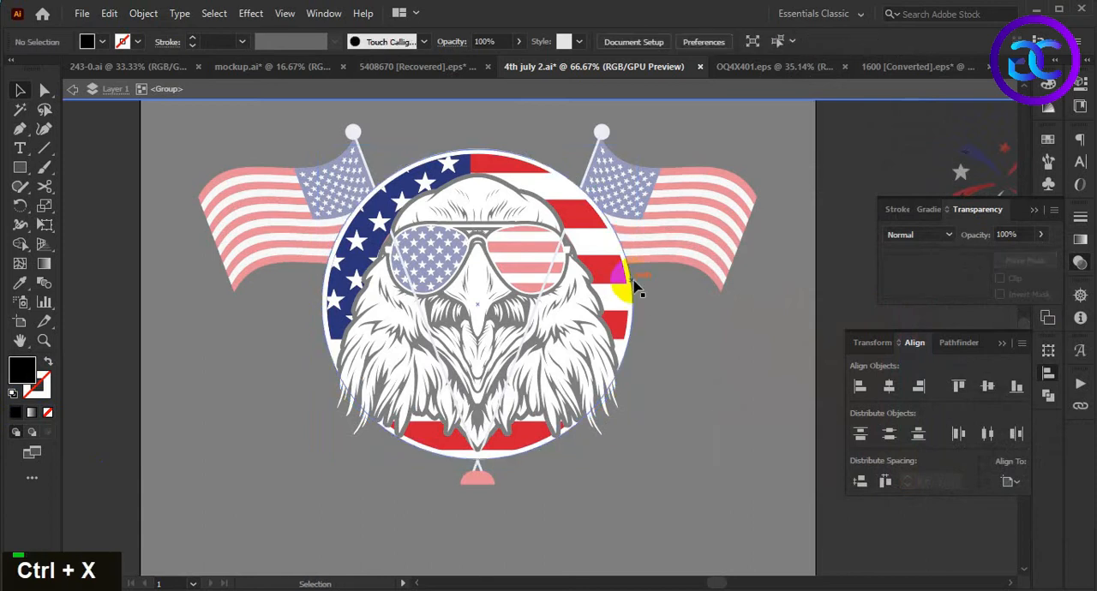
left_click(634, 291)
key("Delete")
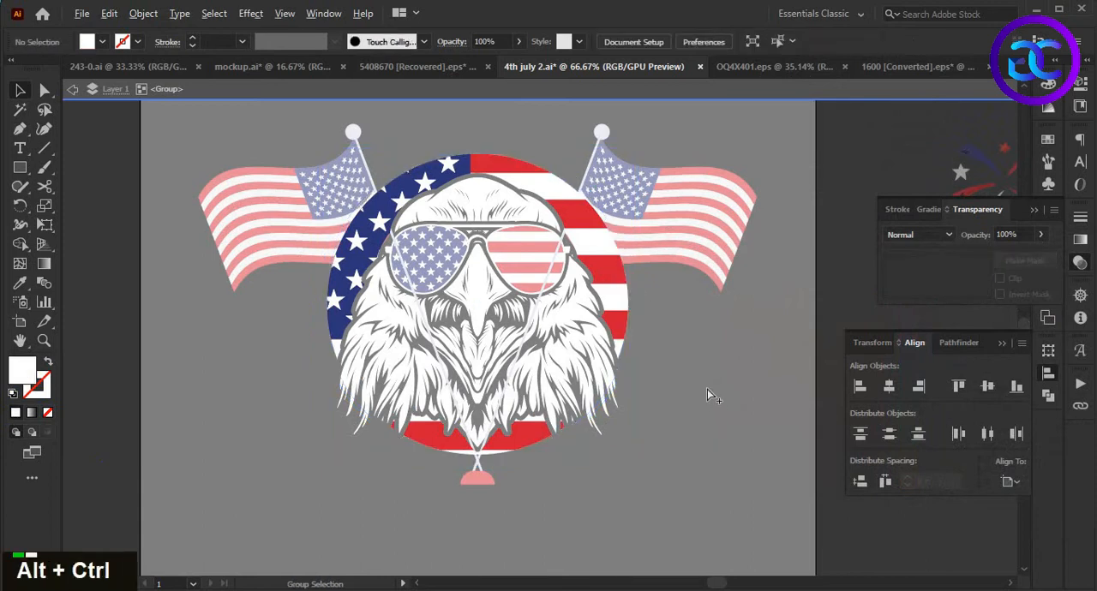
key("ctrl+alt+3")
left_click(708, 388)
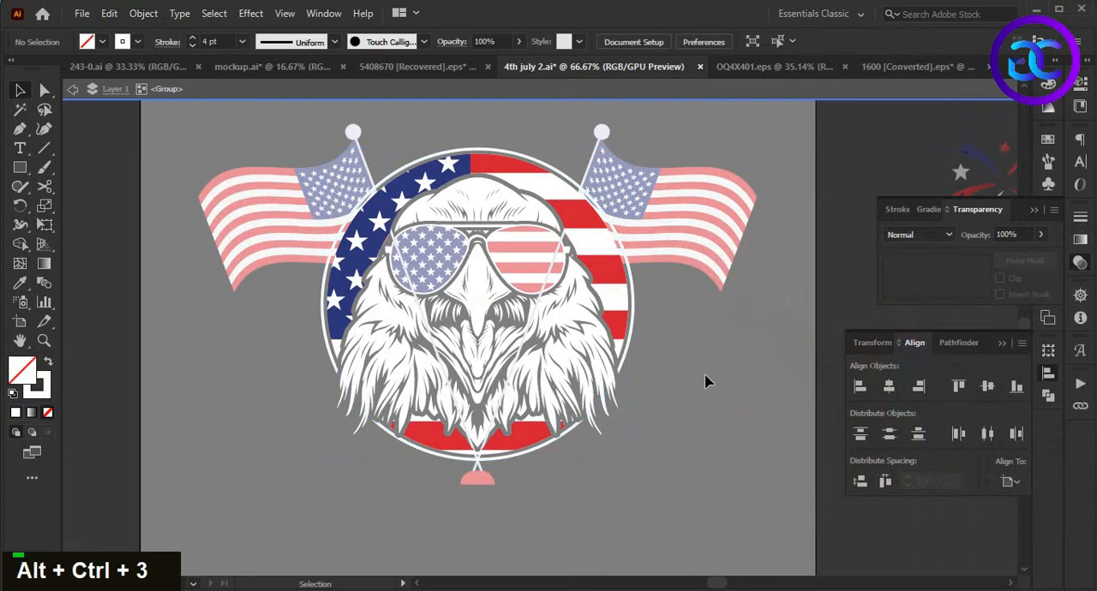
double_click(705, 374)
- Add an unclipped opacity mask to the crossed flags and paste the black circle in place inside it
left_click(712, 225)
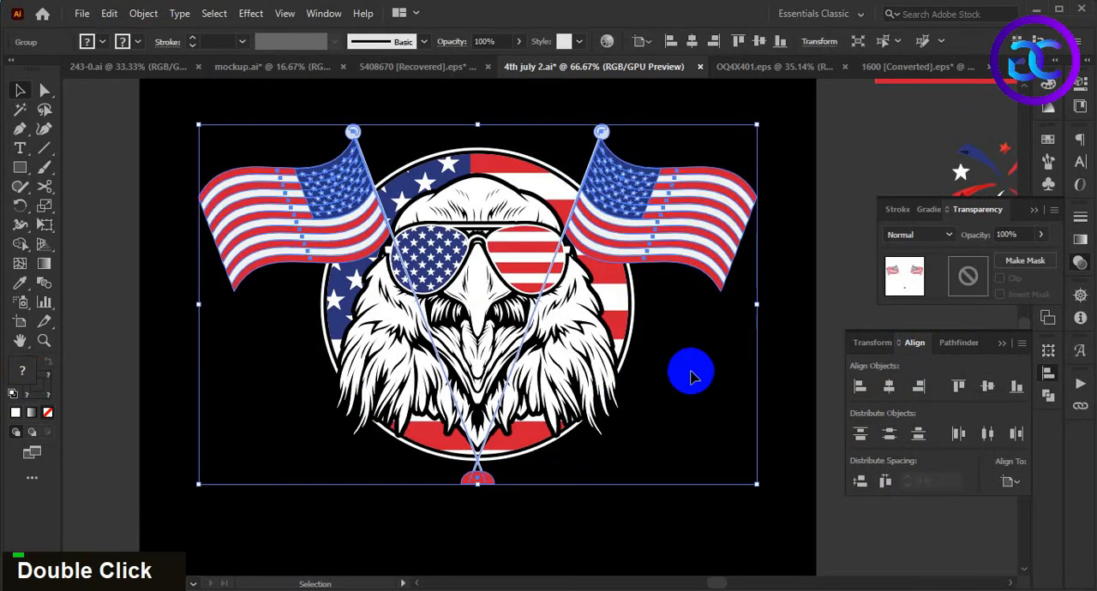
double_click(968, 274)
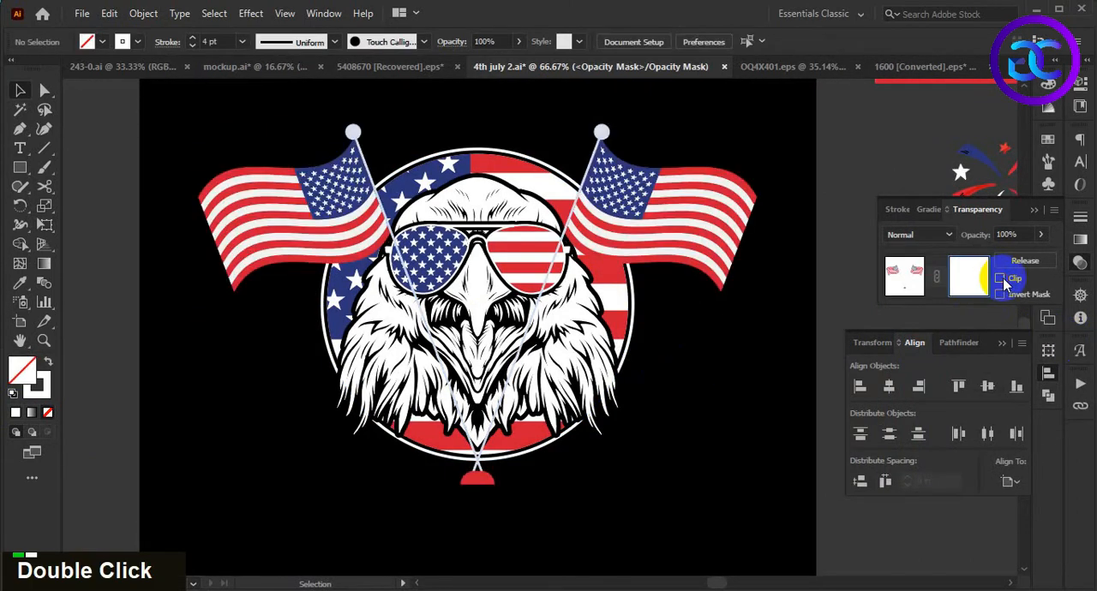
key("ctrl+f")
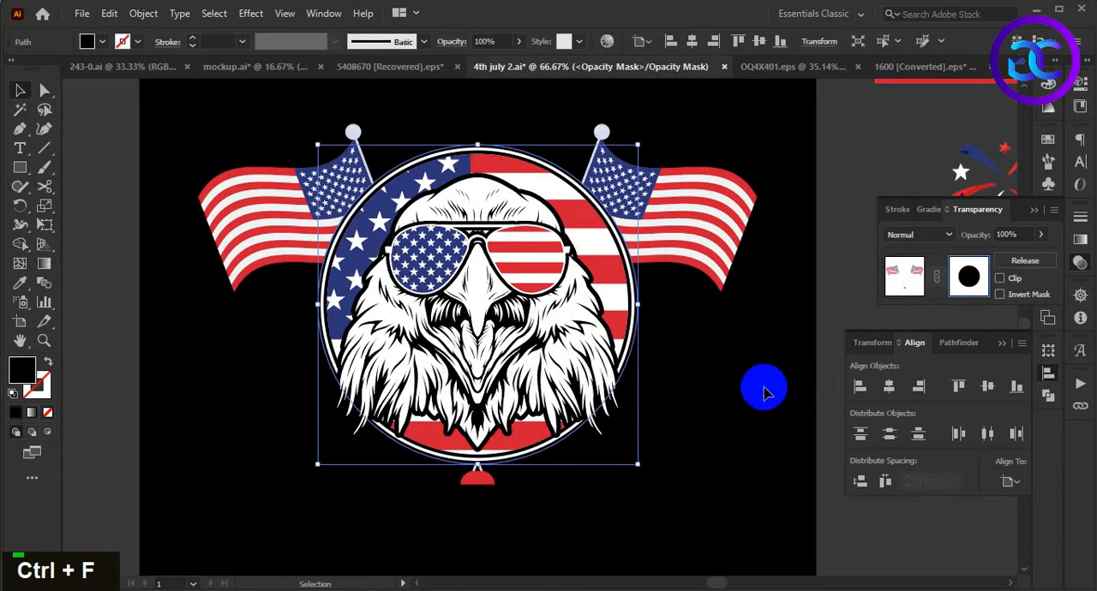
left_click(908, 285)
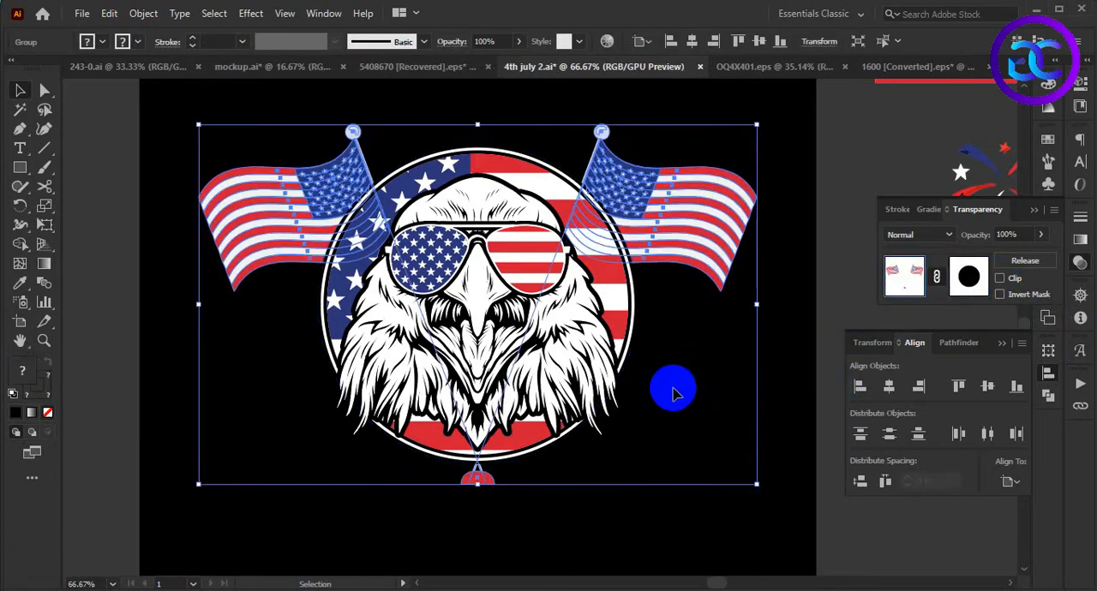
left_click(673, 360)
scroll(673, 358, "down", 2, "alt")
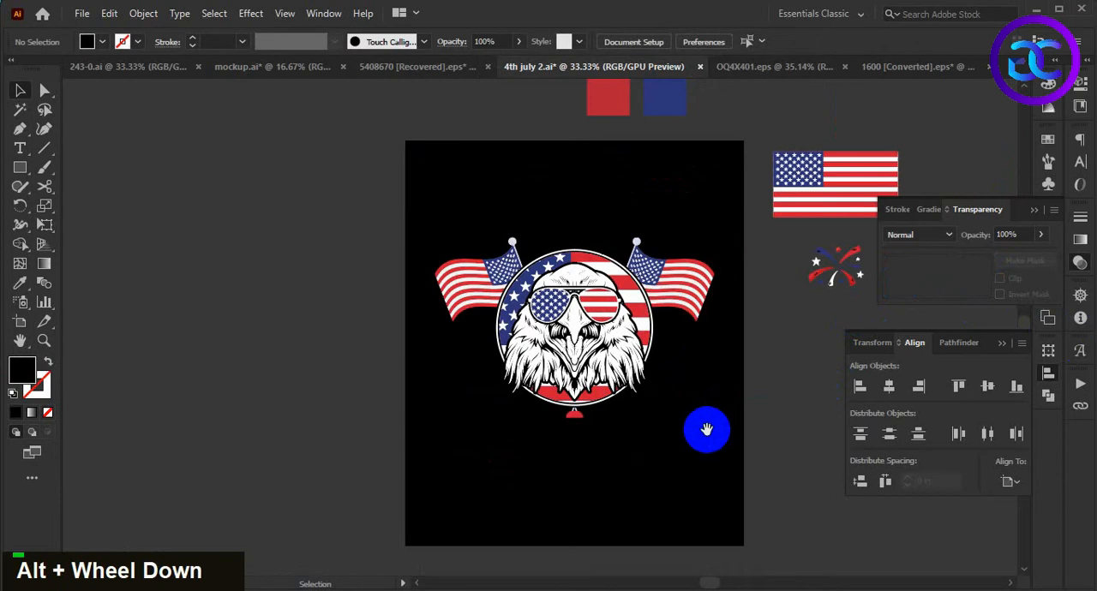
scroll(675, 367, "up", 2, "alt")
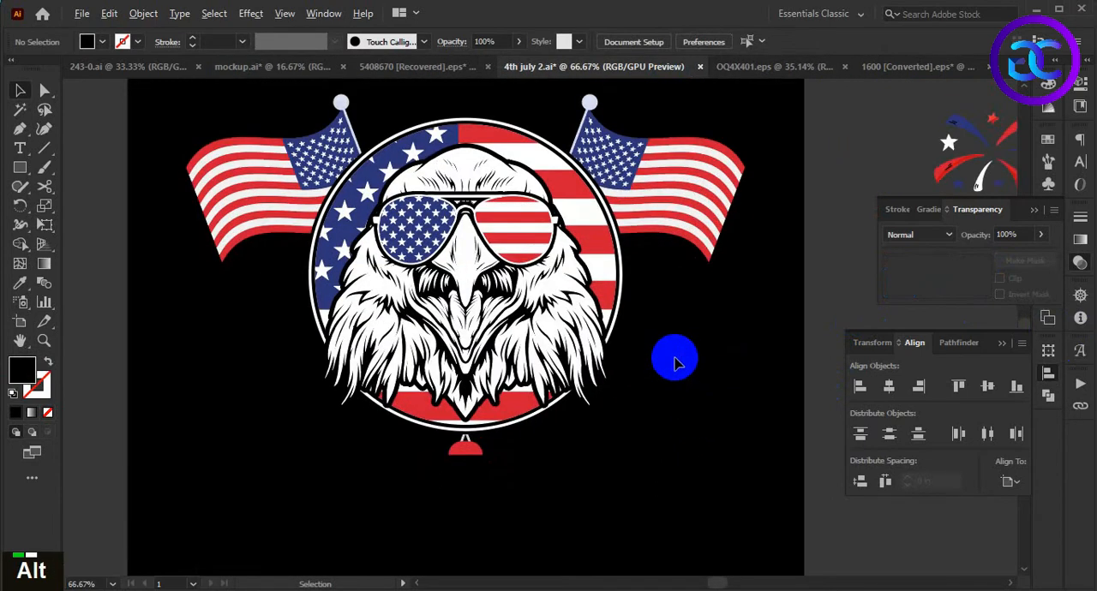
scroll(673, 362, "down", 2, "alt")
double_click(677, 411)
key("space")
left_click_drag(677, 412, 673, 409)
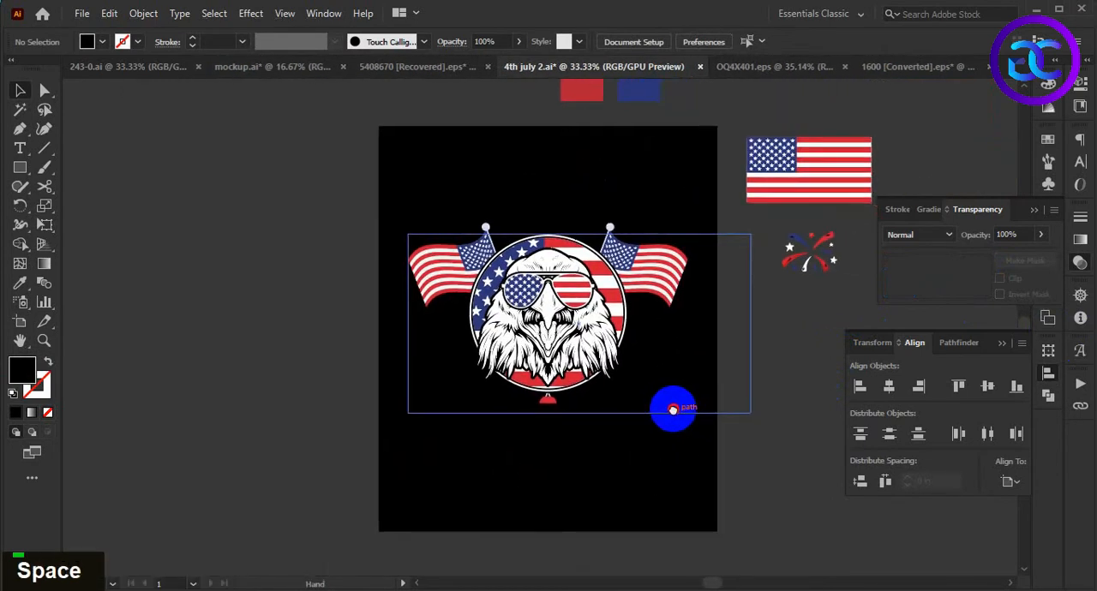
scroll(628, 429, "down", 1, "alt")
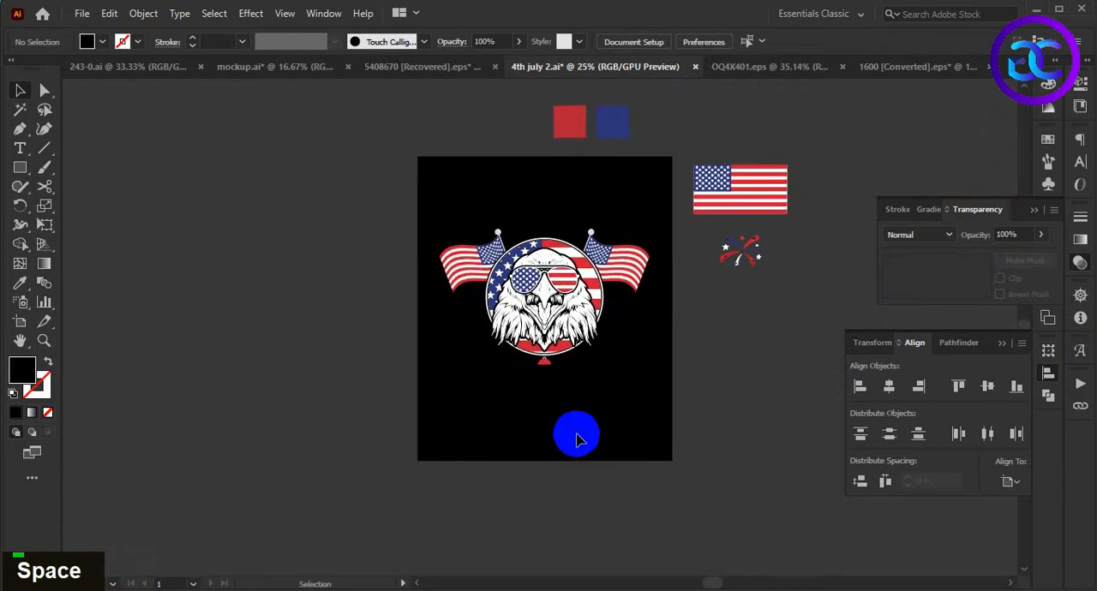
- Copy "happy independence day 4th of july" from Notepad and paste it into the Illustrator document
key("alt+Tab")
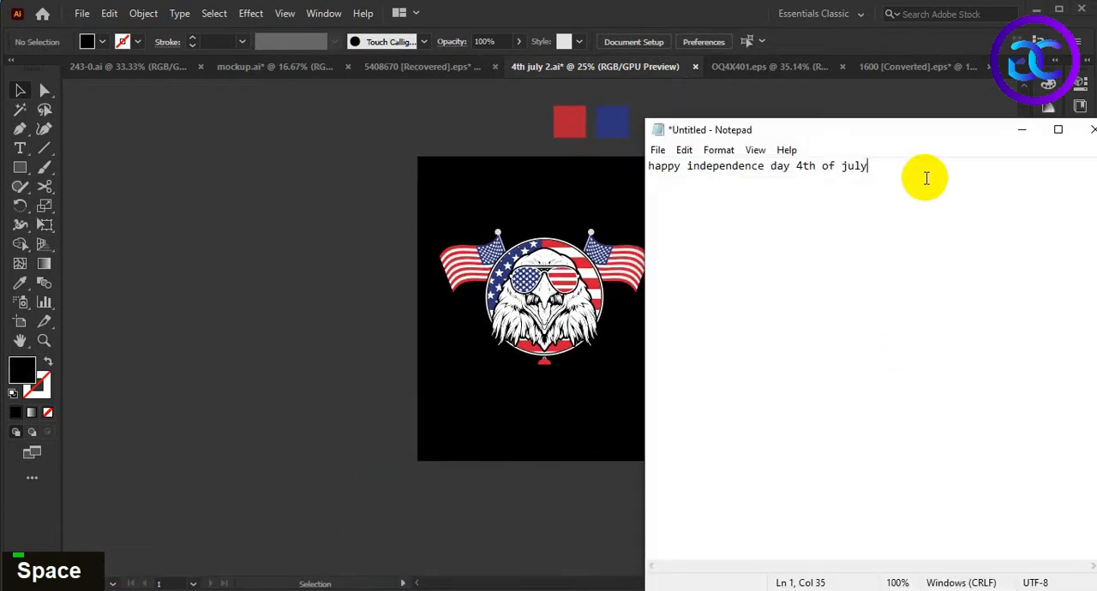
left_click_drag(925, 178, 651, 168)
key("ctrl+c")
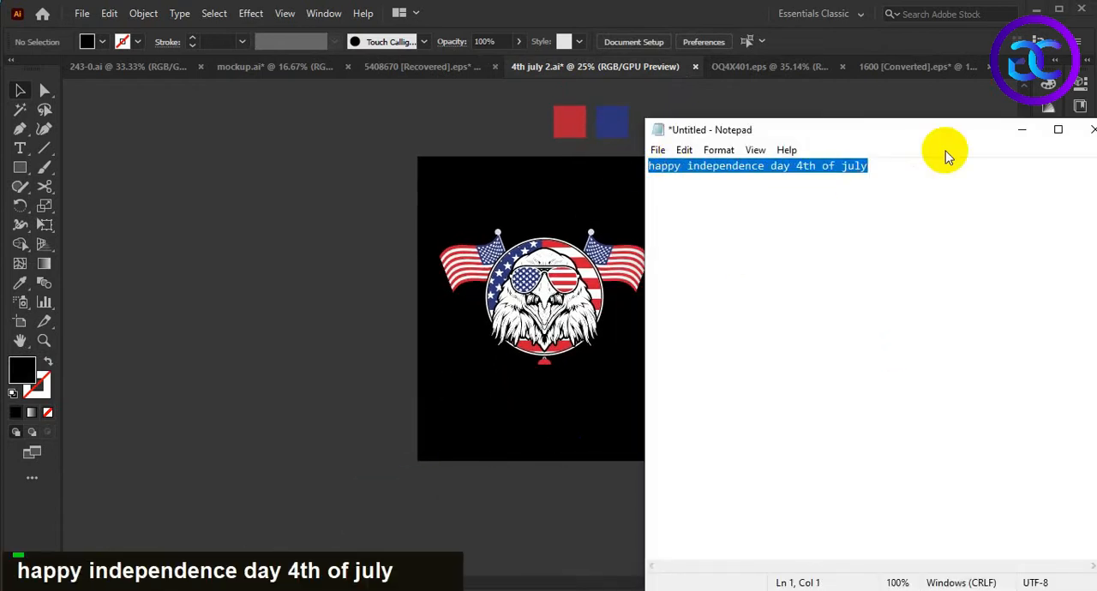
left_click(1021, 135)
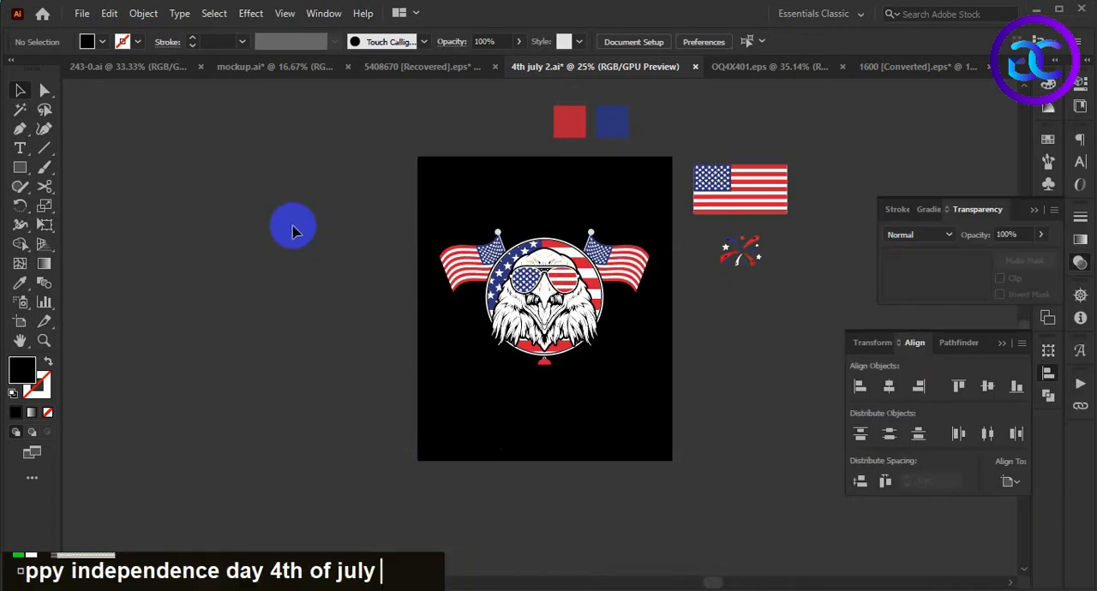
key("ctrl+v")
- Enlarge the pasted text to about 107 pt and move it to the empty area beside the artboard
left_click_drag(559, 330, 728, 467)
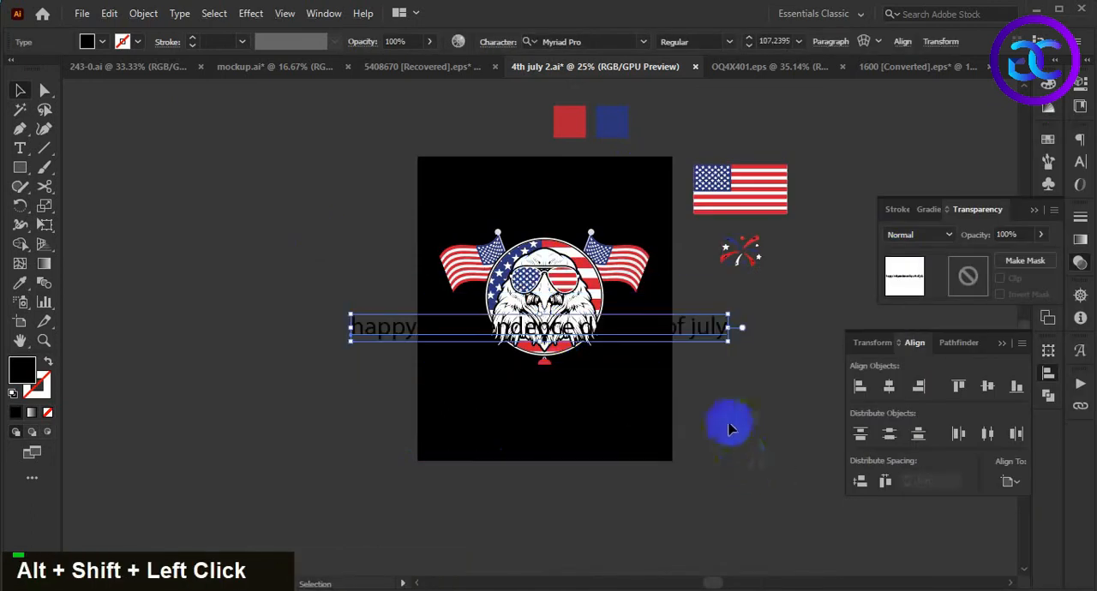
left_click_drag(697, 332, 373, 186)
left_click(394, 276)
left_click_drag(296, 286, 414, 339)
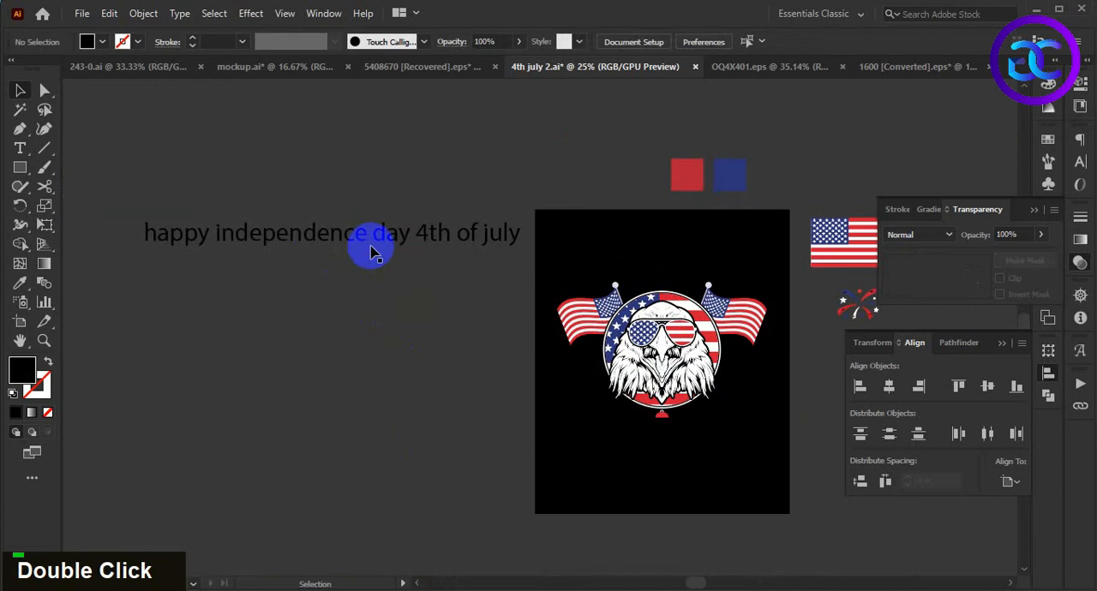
- Fill the text with white and change its case to uppercase
left_click(371, 244)
double_click(24, 374)
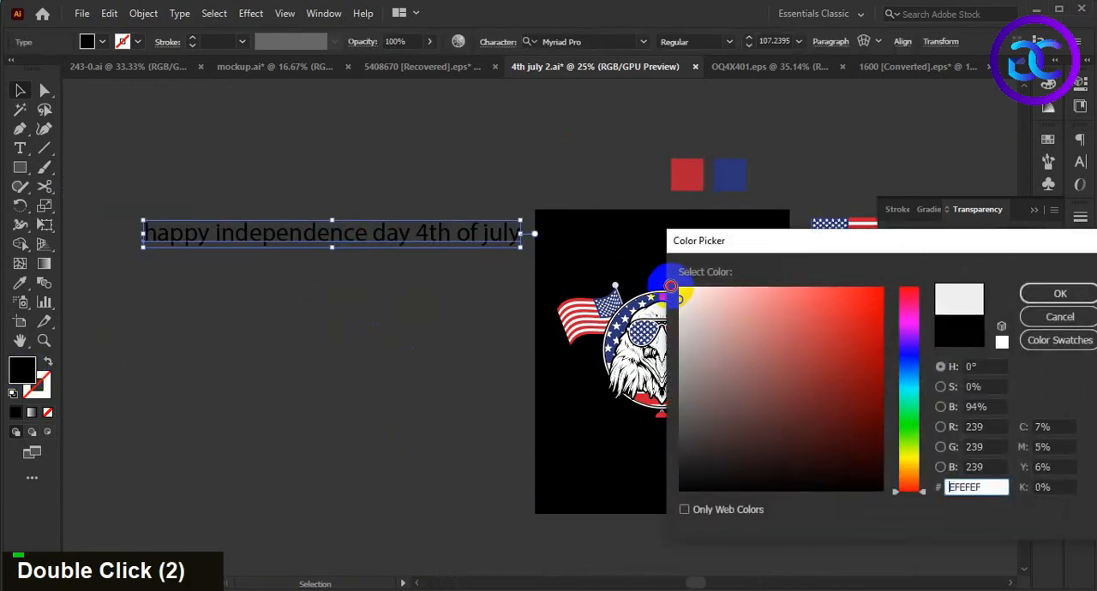
key("Return")
left_click(180, 13)
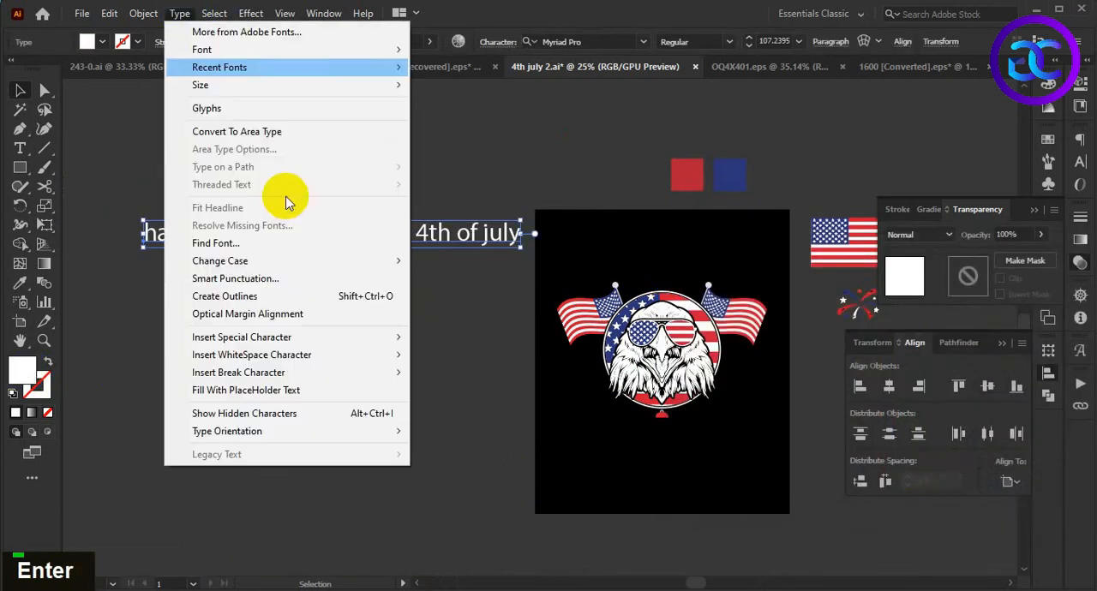
left_click(454, 261)
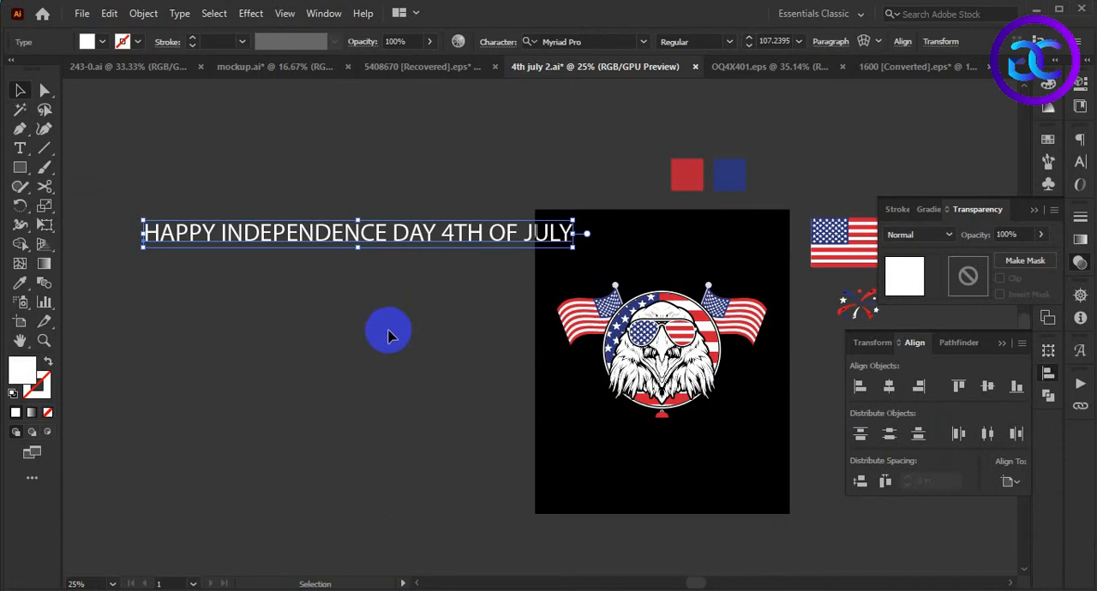
- Reposition the text line and set its font to American Captain Regular
left_click(388, 331)
left_click_drag(388, 331, 428, 324)
left_click_drag(380, 220, 305, 200)
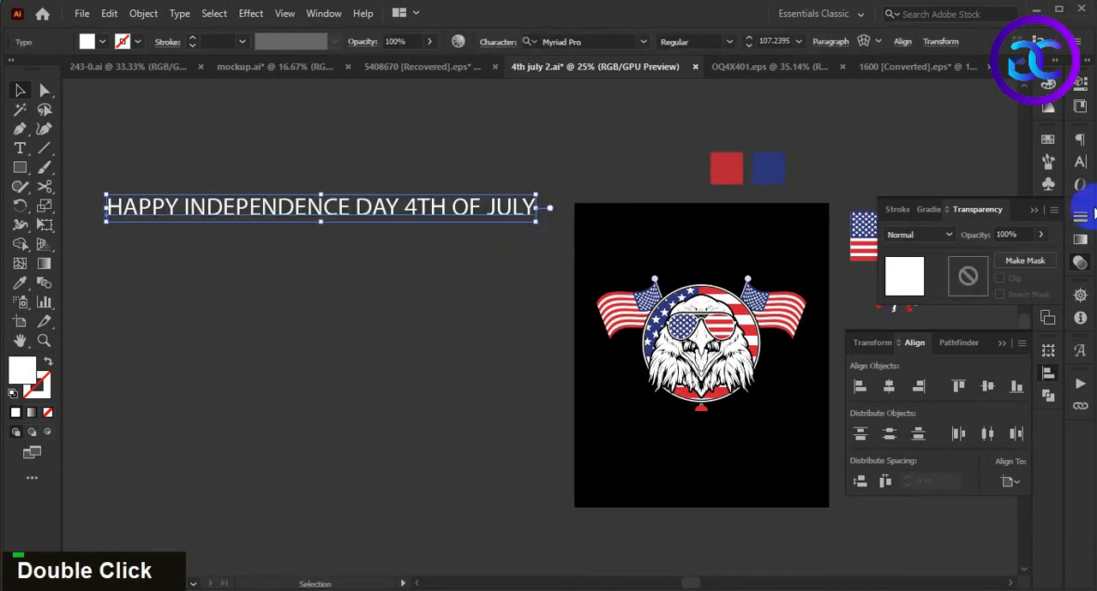
left_click(1080, 161)
double_click(993, 156)
type("ame")
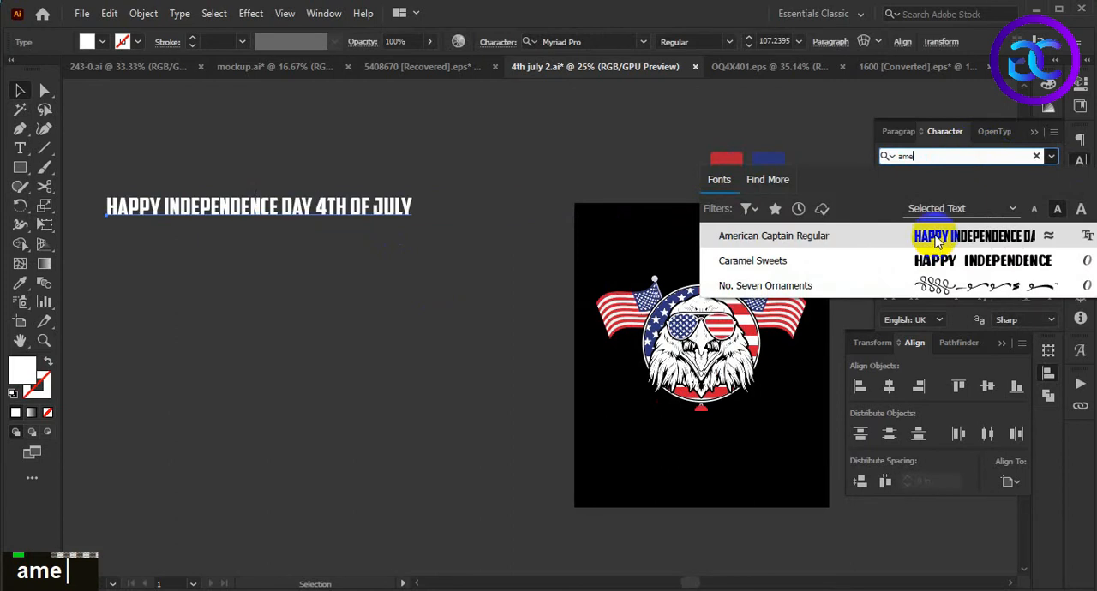
key("Return")
double_click(293, 317)
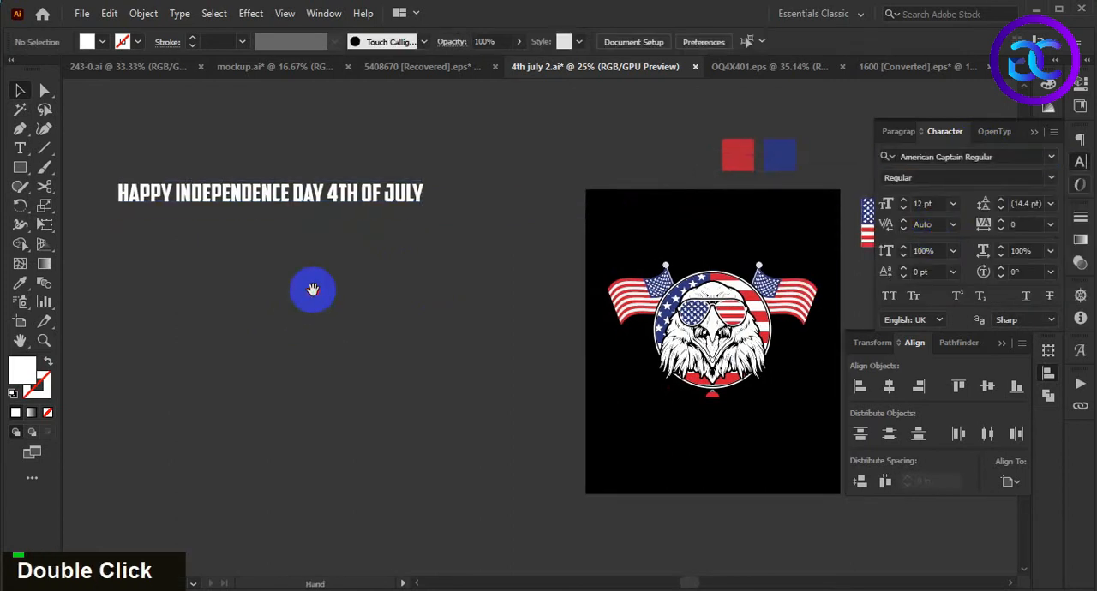
- Split HAPPY, INDEPENDENCE and DAY out of the text line into separate text objects, leaving 4TH OF JULY
left_click_drag(293, 190, 358, 260)
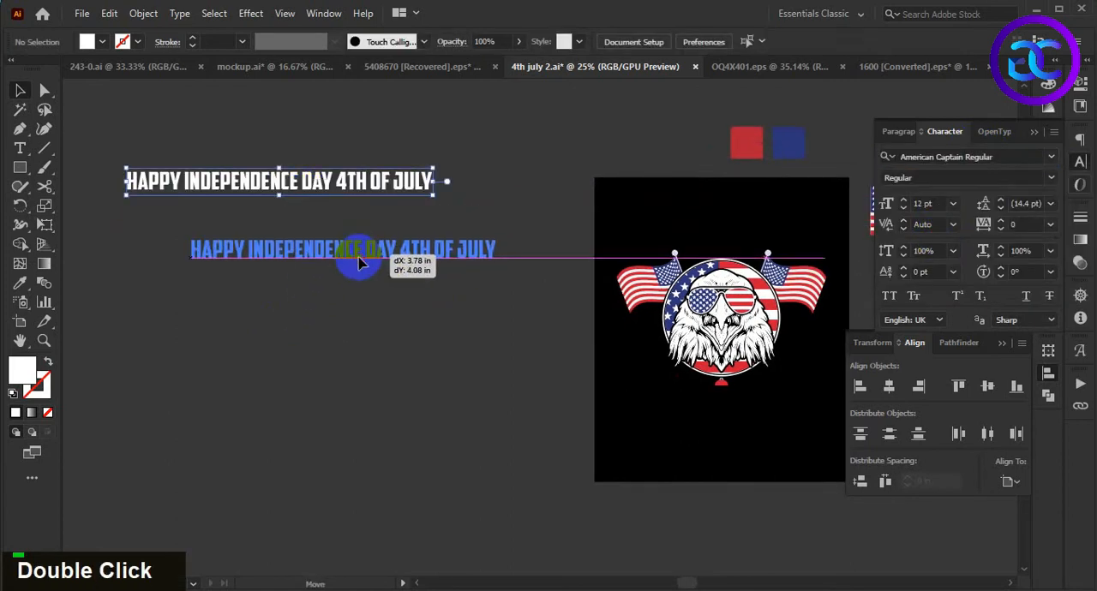
double_click(222, 249)
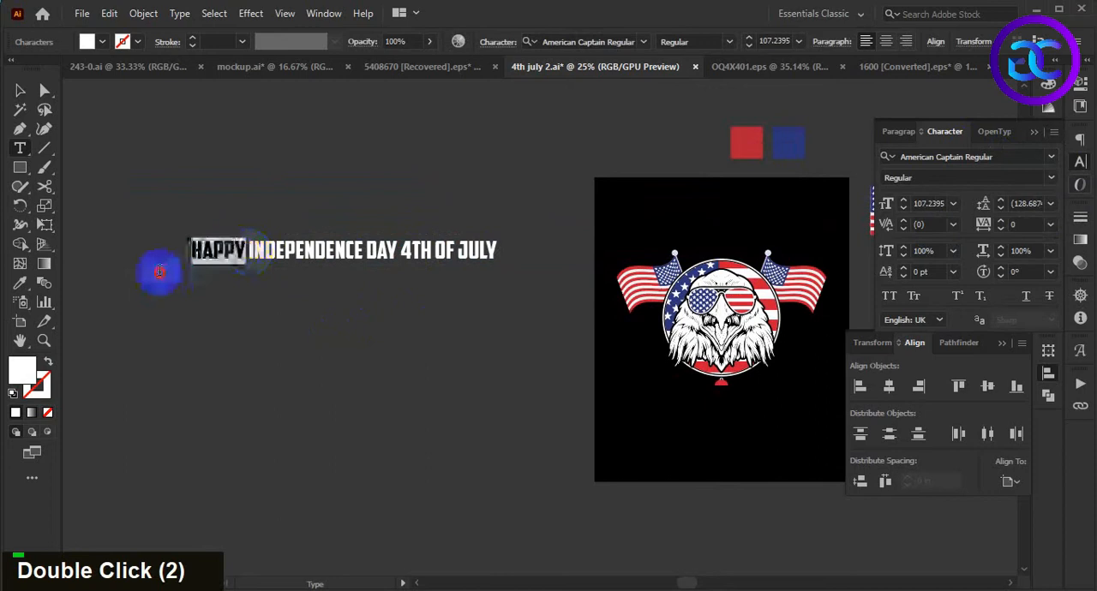
key("ctrl+x")
key("ctrl+f")
double_click(266, 249)
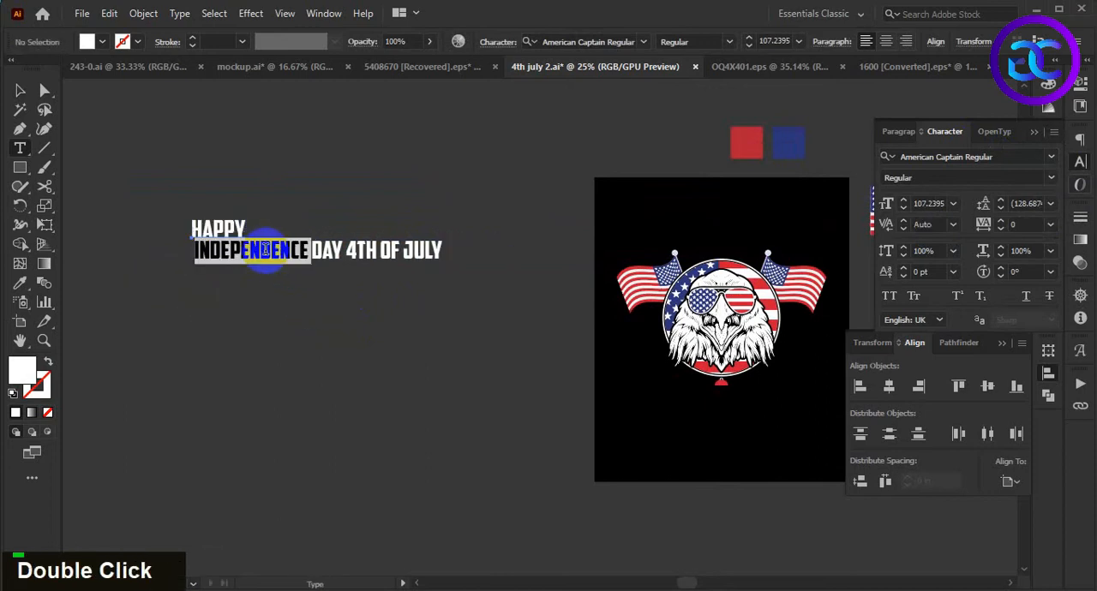
key("ctrl+x")
key("ctrl+f")
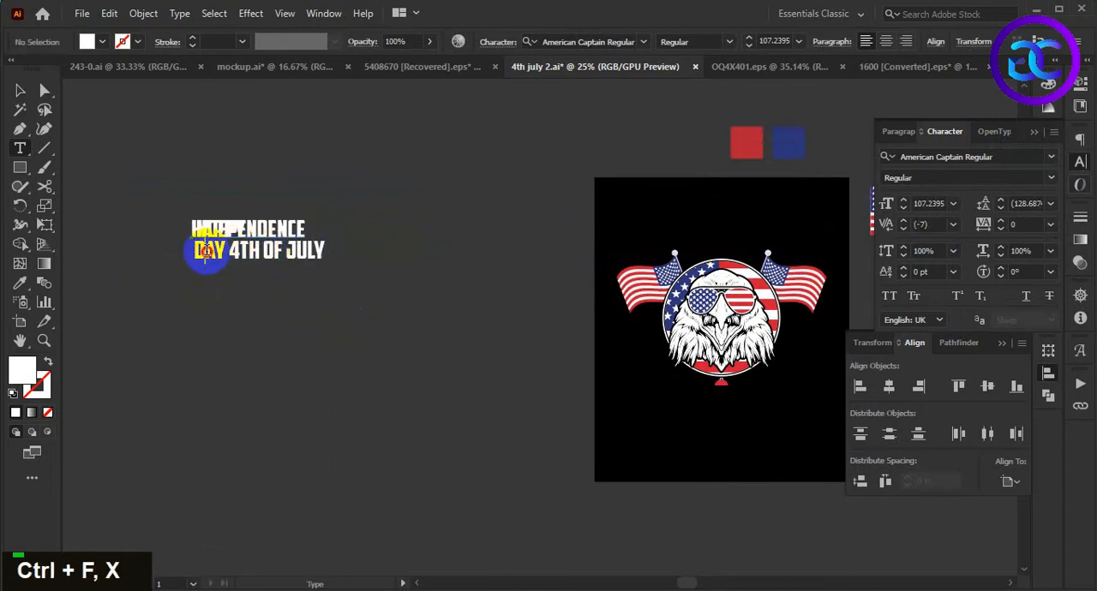
key("ctrl+x")
key("ctrl+f")
left_click(20, 90)
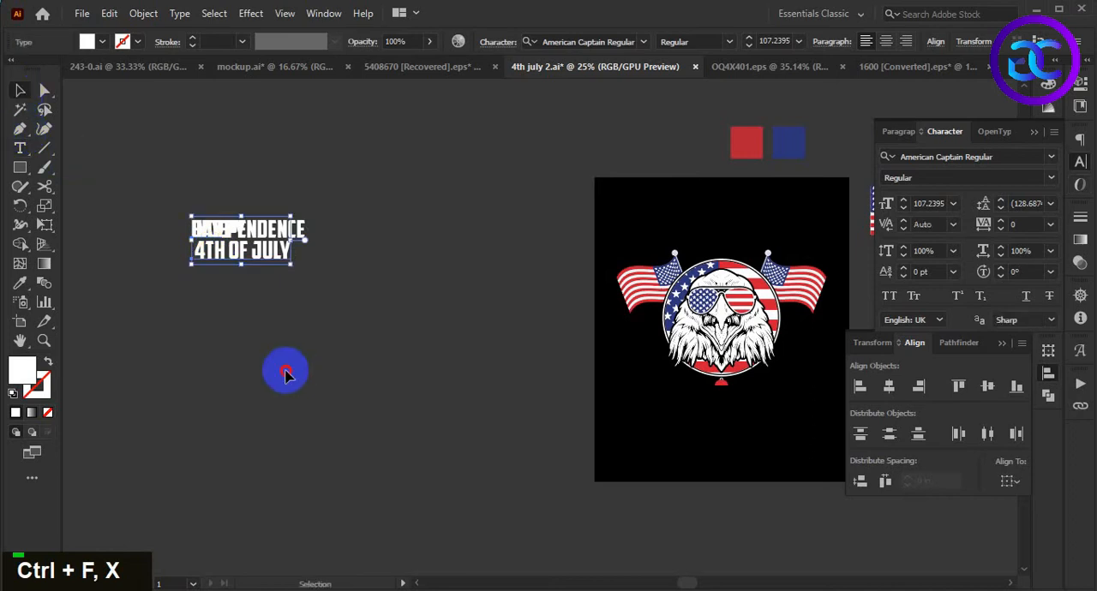
- Spread the overlapping text objects apart vertically in the order HAPPY, INDEPENDENCE, DAY and 4TH OF JULY
left_click(285, 371)
left_click_drag(267, 252, 439, 433)
left_click_drag(223, 229, 410, 324)
left_click_drag(240, 233, 446, 211)
left_click_drag(489, 319, 477, 270)
left_click_drag(202, 238, 408, 321)
- Group the eagle, flag circle and crossed flags, and scale the group down slightly about its center
key("space")
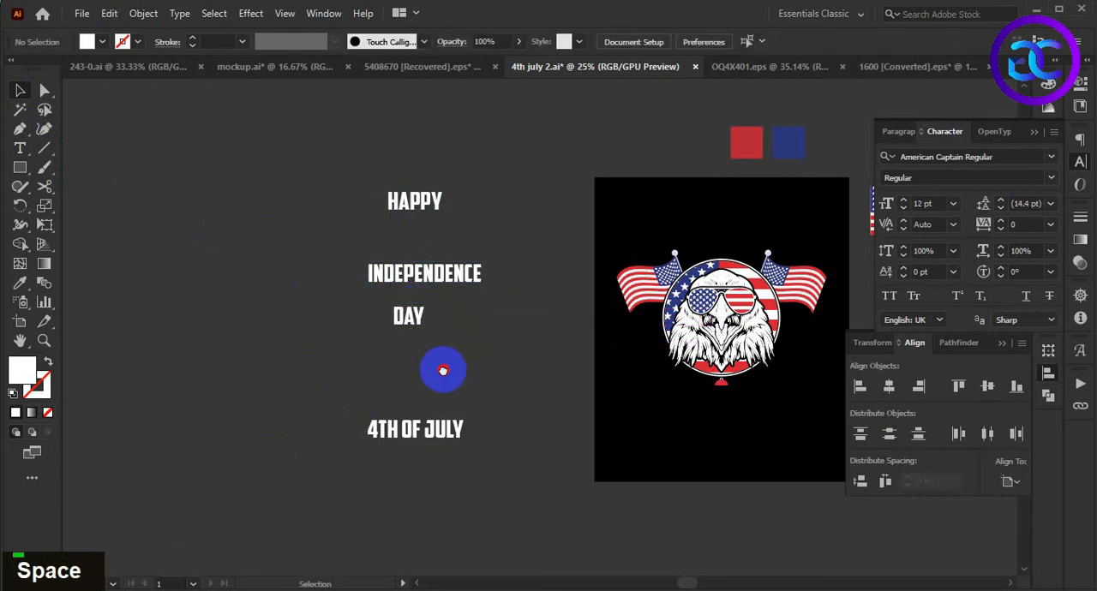
left_click_drag(491, 382, 390, 367)
left_click(362, 256)
left_click(412, 352)
key("space")
left_click_drag(505, 225, 483, 232)
key("ctrl+a")
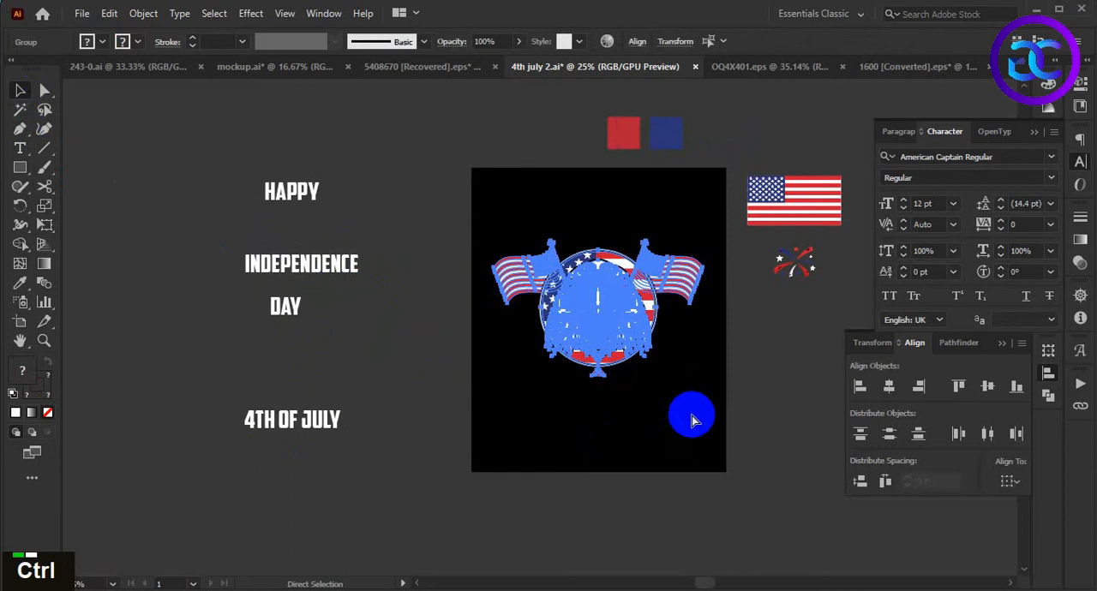
key("ctrl+g")
left_click_drag(703, 381, 694, 381)
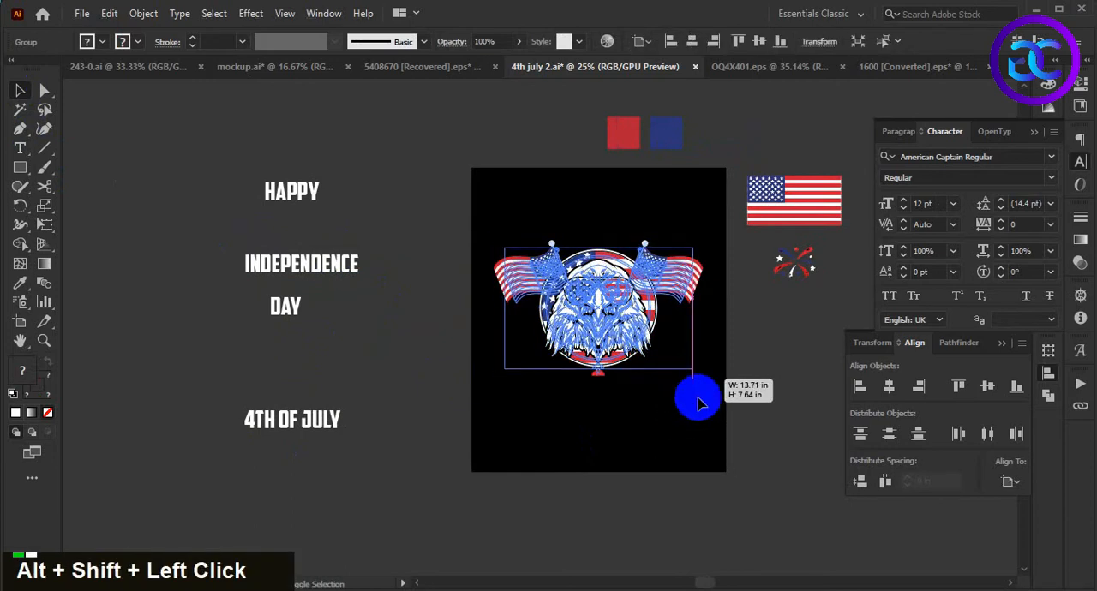
double_click(658, 426)
- Place a copy of the INDEPENDENCE text above the crossed flags and convert it to outlines
left_click_drag(347, 269, 641, 221)
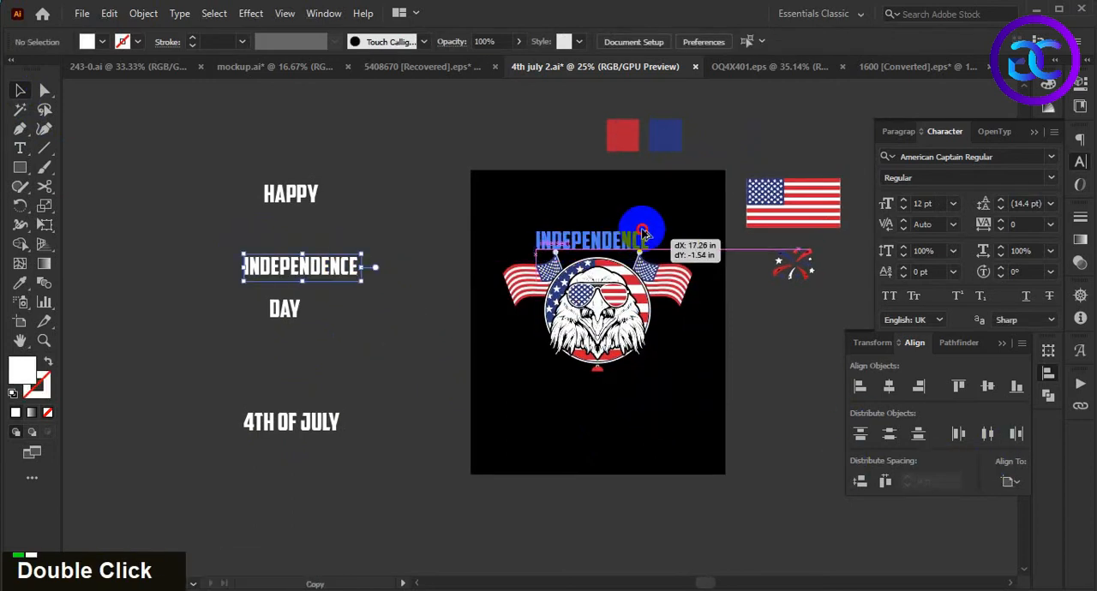
scroll(677, 236, "up", 3)
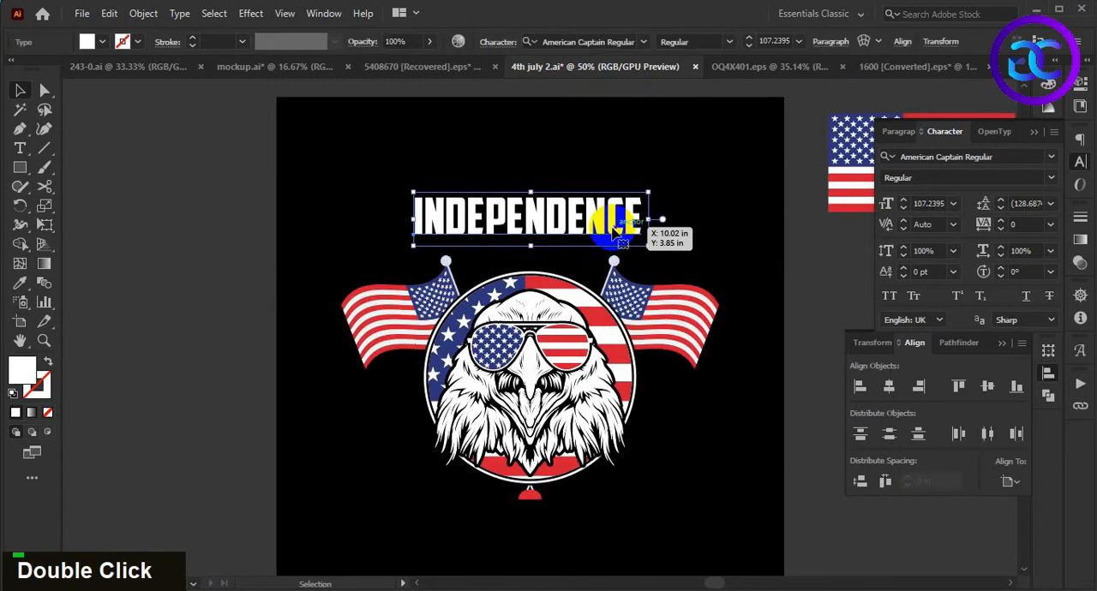
right_click(614, 230)
left_click(704, 370)
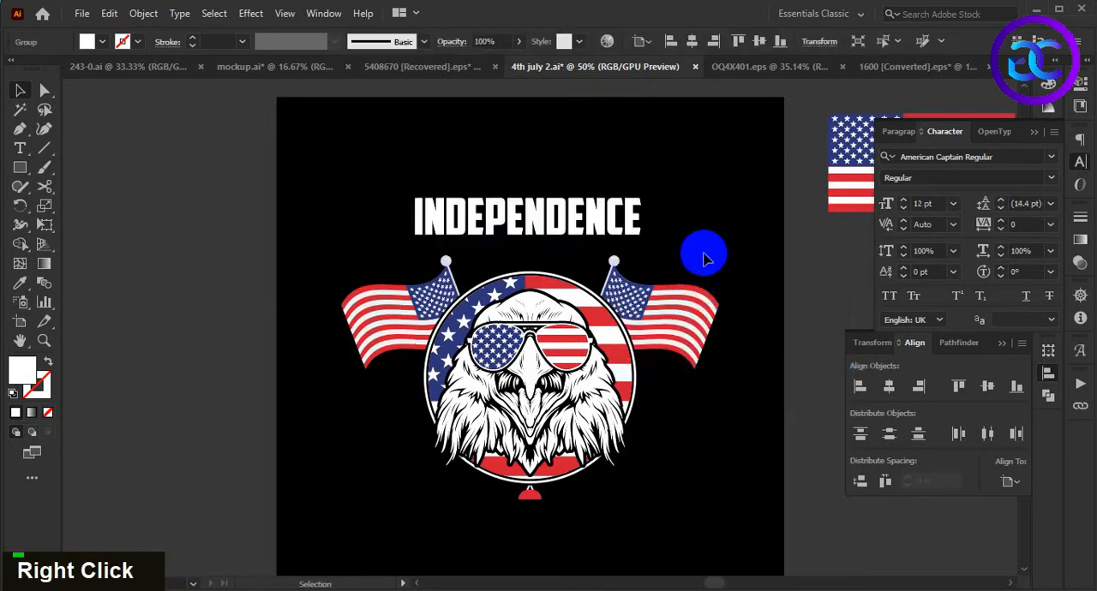
- Enlarge the outlined INDEPENDENCE text to nearly the flags' full width and center it horizontally with the eagle artwork
left_click_drag(643, 238, 717, 281)
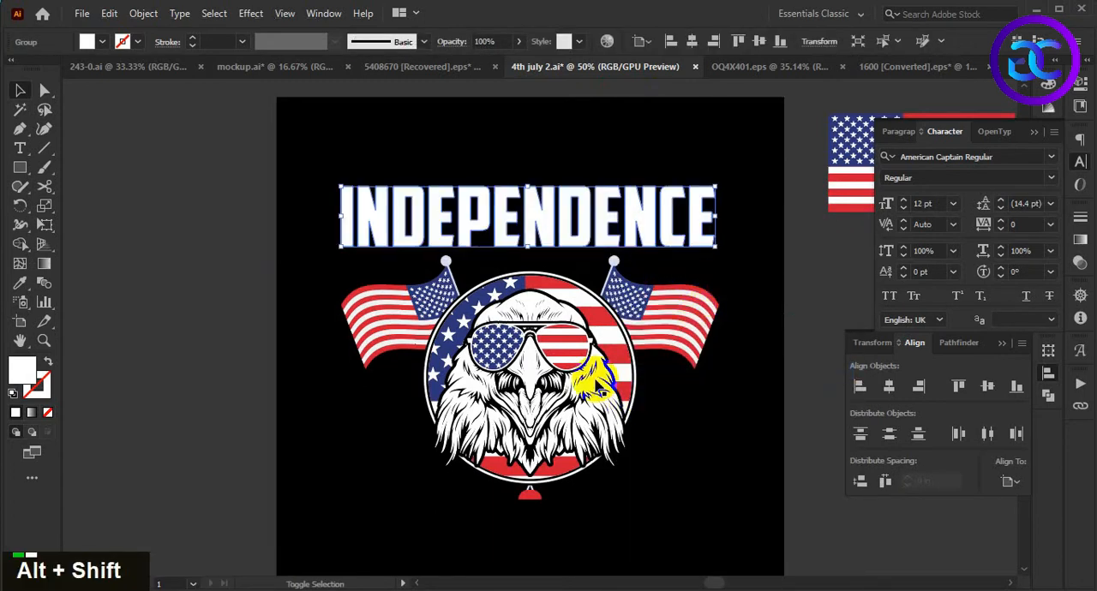
left_click(591, 366, "shift")
left_click(888, 387)
left_click(754, 384)
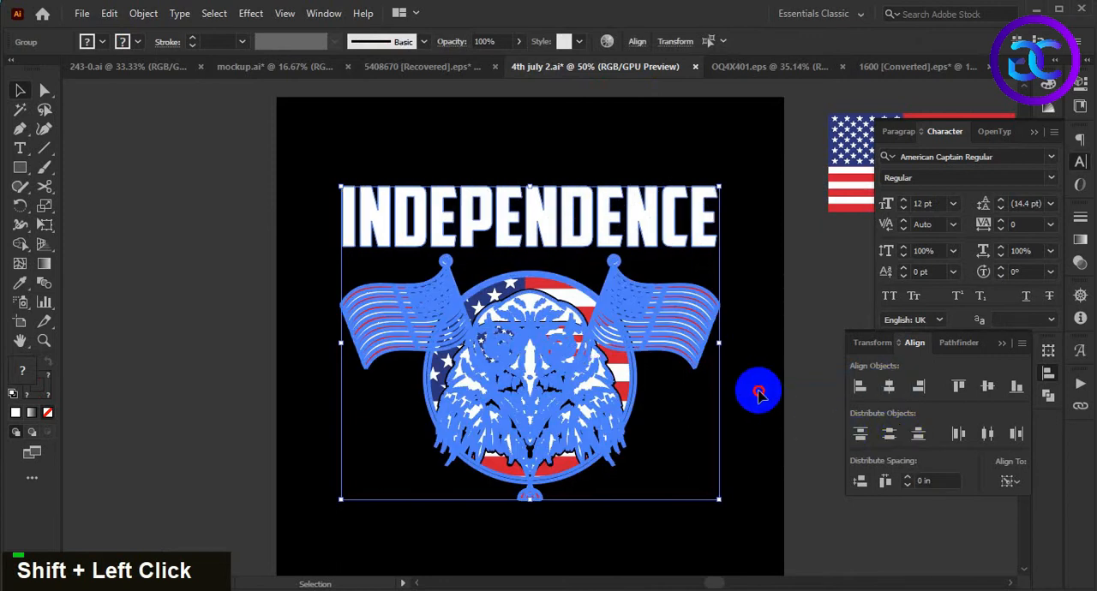
- Resize the INDEPENDENCE outlines to about 11.08 in wide and stretch them downward to the top of the flag circle
left_click(708, 245)
left_click(720, 247, "alt+shift")
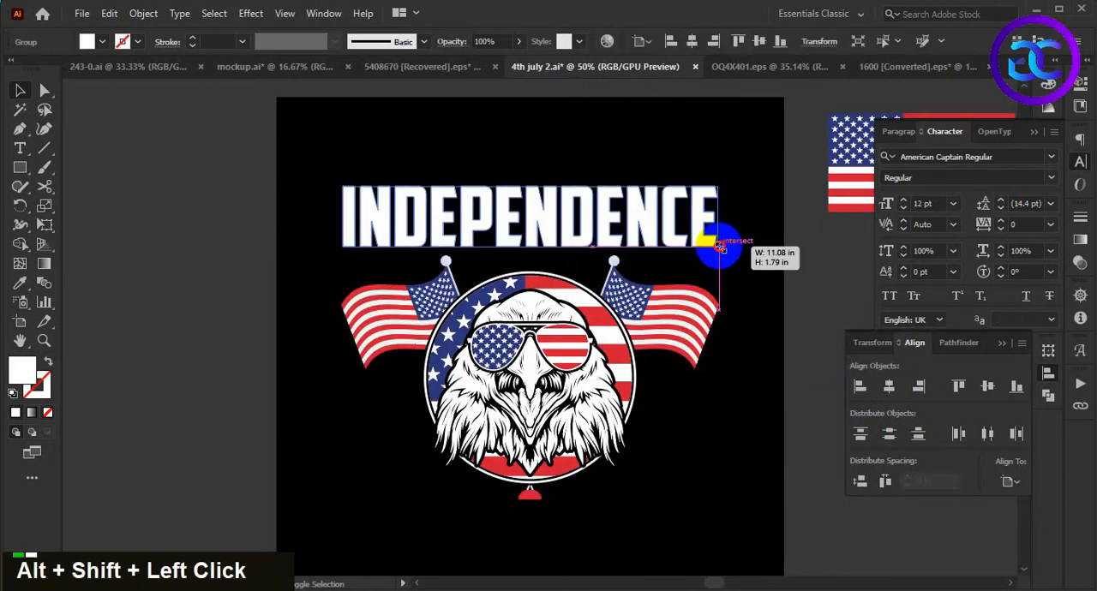
left_click_drag(531, 248, 529, 275)
left_click(522, 157)
- Apply an Arc Lower warp with a -20% horizontal bend to the INDEPENDENCE lettering
left_click(532, 225)
left_click(251, 19)
mouse_move(326, 221)
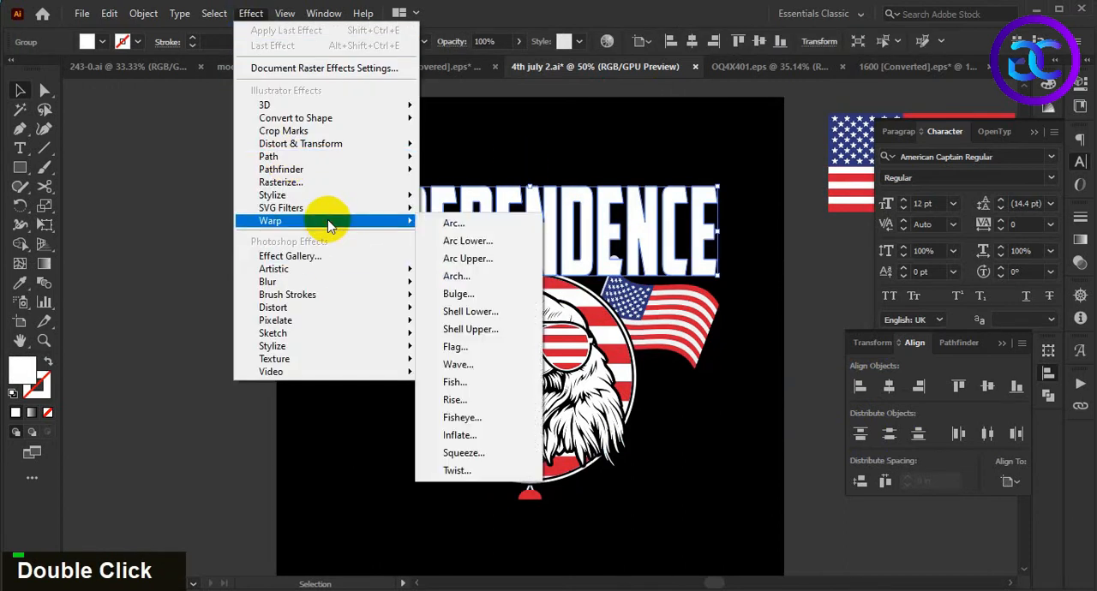
left_click(454, 239)
left_click_drag(902, 212, 888, 212)
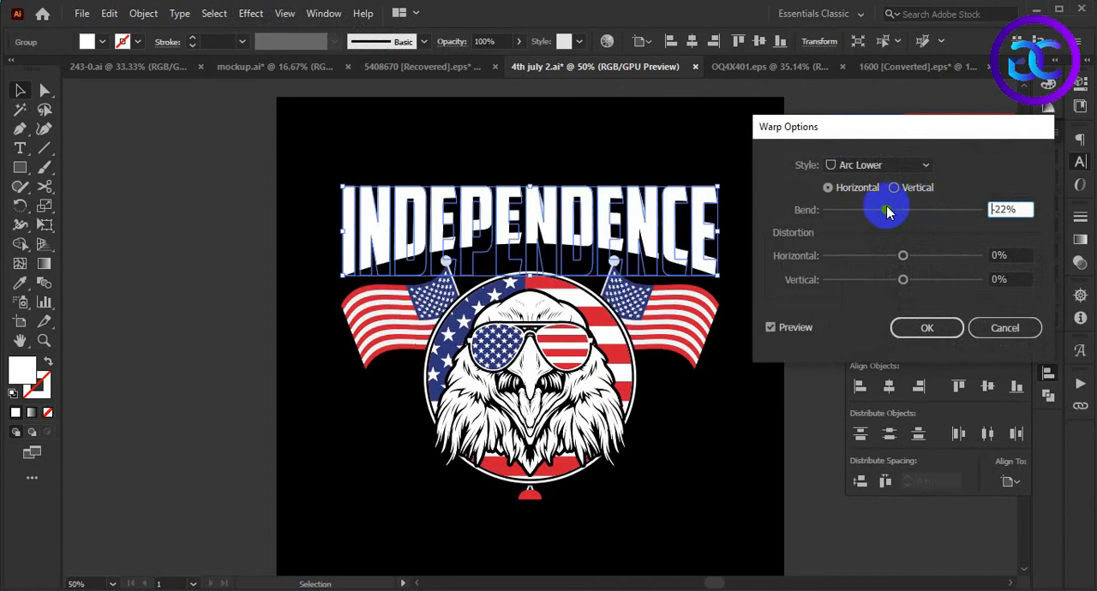
scroll(1027, 208, "up", 1)
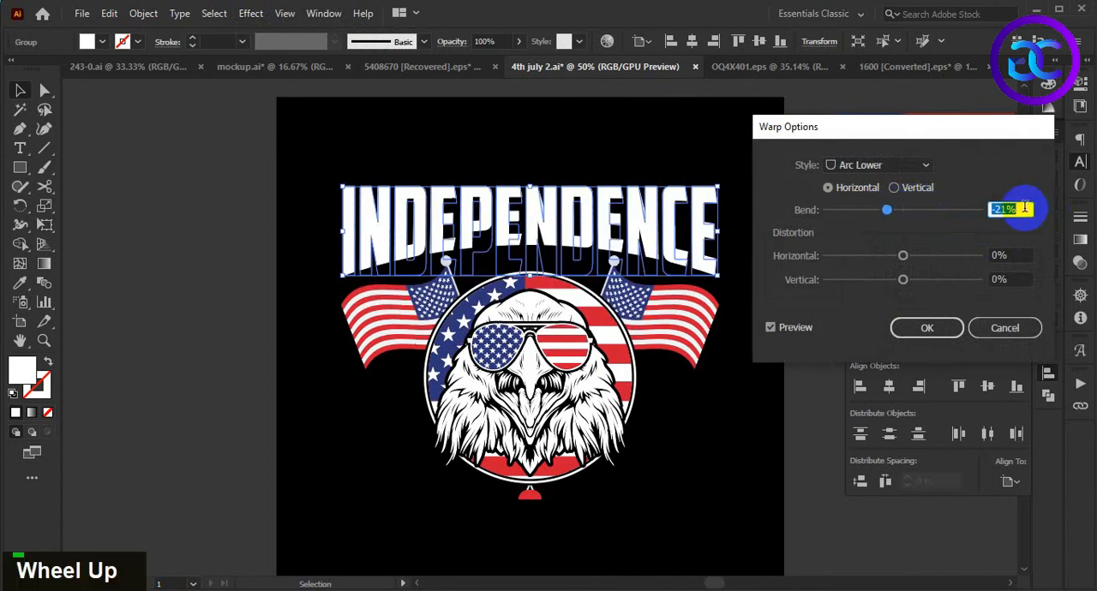
left_click(930, 329)
double_click(739, 416)
- Shift the warped INDEPENDENCE lettering up slightly to leave more space above the flags and circle
key("space")
scroll(705, 358, "down", 2)
scroll(589, 218, "up", 2)
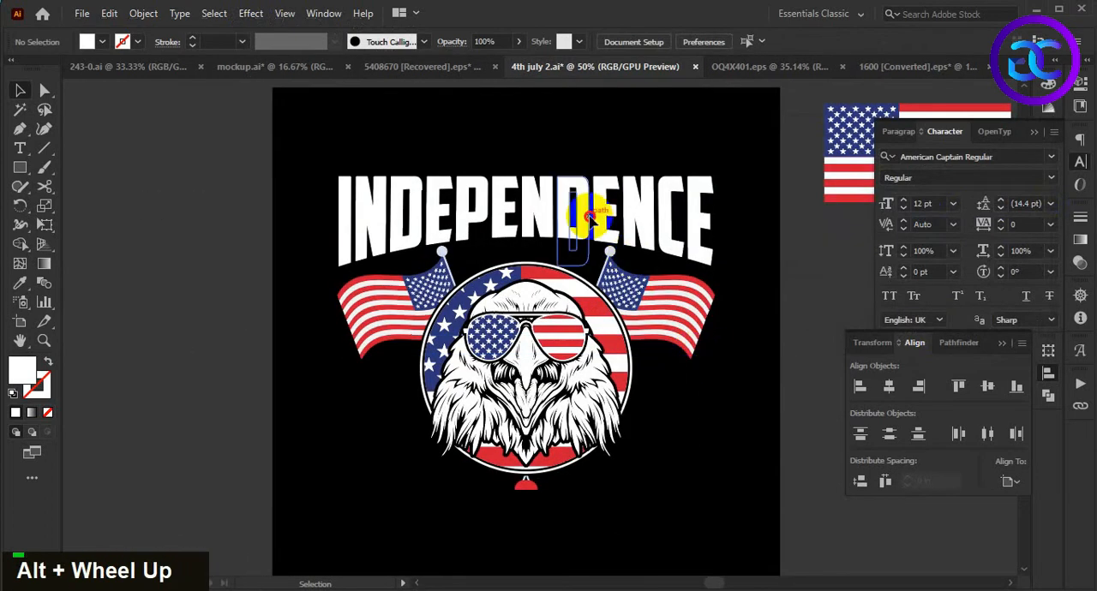
left_click(589, 219)
left_click_drag(580, 219, 577, 207)
left_click(682, 401)
scroll(683, 401, "down", 1)
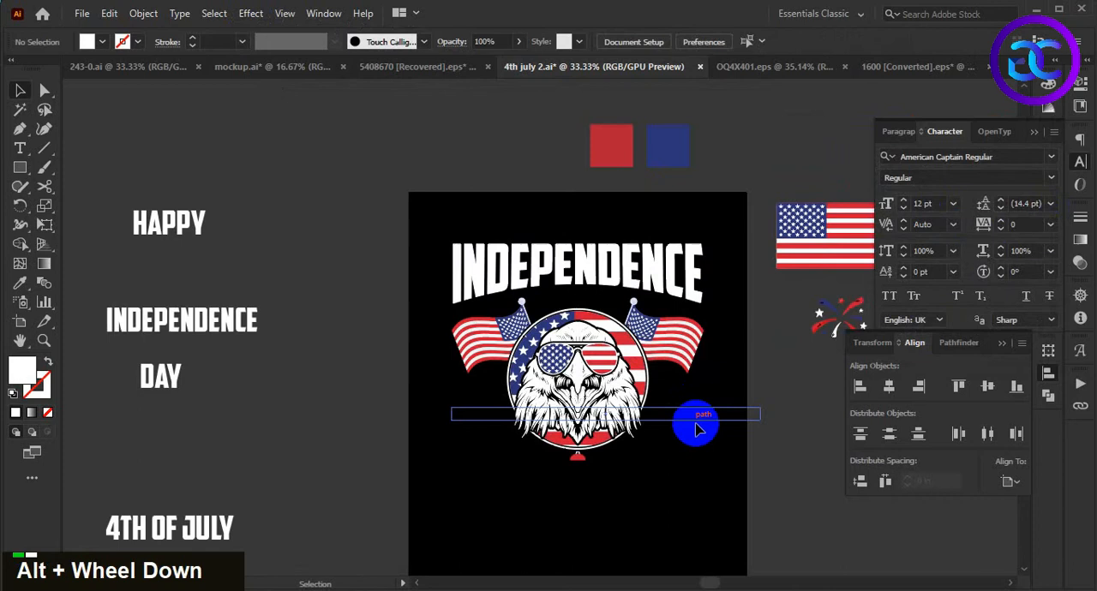
scroll(699, 430, "up", 1)
left_click(597, 184)
key("Up")
key("Up")
key("Up")
key("Up")
key("Up")
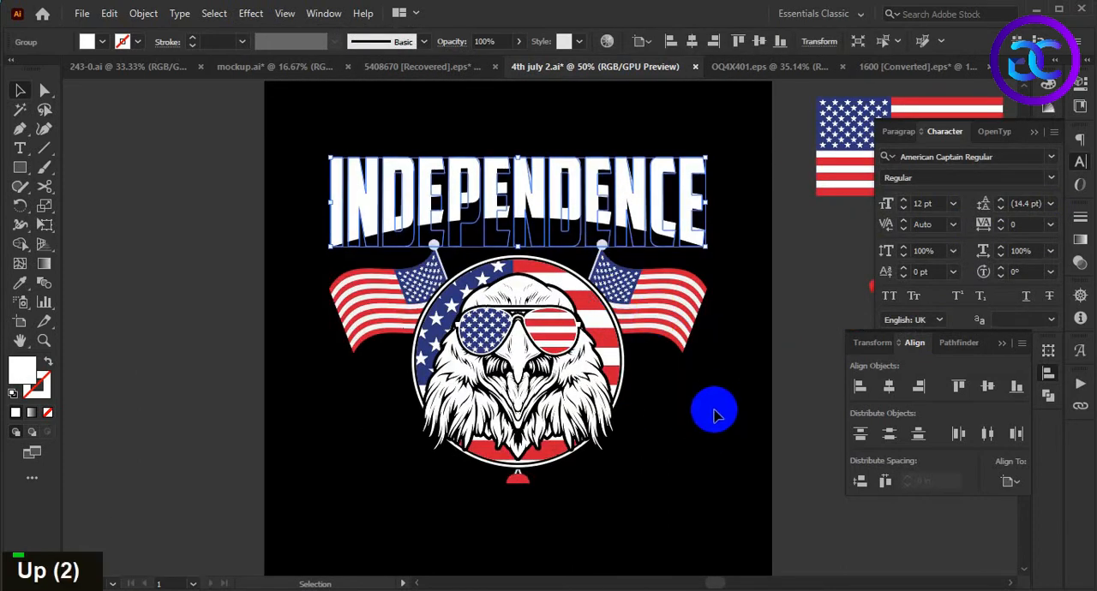
left_click(712, 394)
scroll(712, 395, "down", 1)
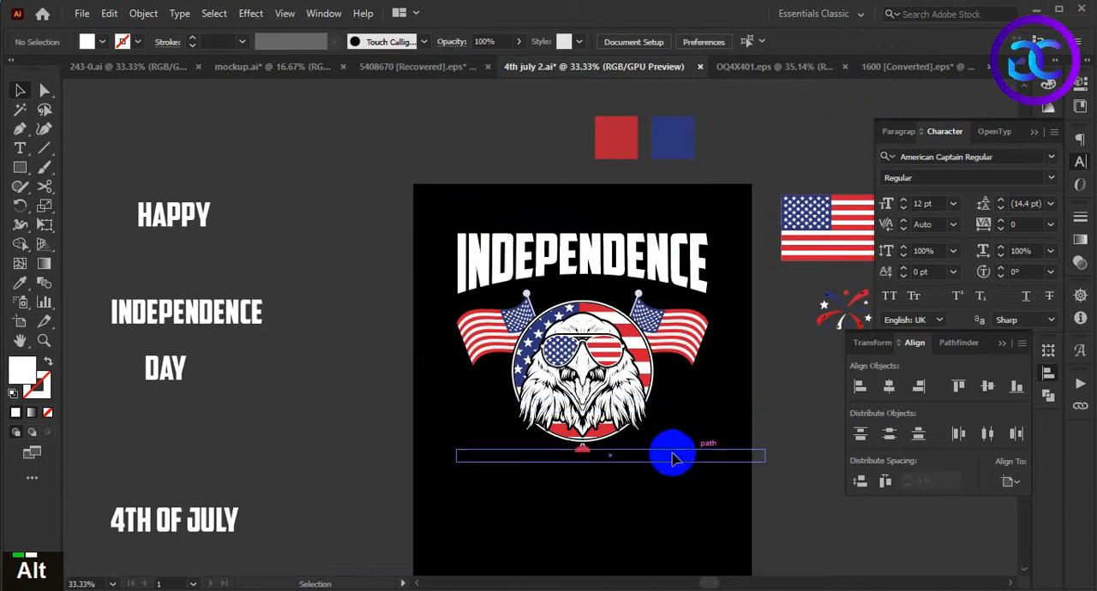
- Move the INDEPENDENCE lettering and eagle artwork down together to free space near the artboard's upper edge
left_click_drag(719, 476, 699, 474)
left_click_drag(565, 495, 648, 247)
left_click_drag(600, 335, 604, 363)
left_click(825, 472)
left_click_drag(789, 421, 763, 393)
- Place an enlarged copy of the HAPPY text, about 180 pt, above INDEPENDENCE and convert it to outlines
left_click_drag(163, 191, 554, 212)
left_click(645, 213)
scroll(600, 194, "up", 1)
right_click(574, 184)
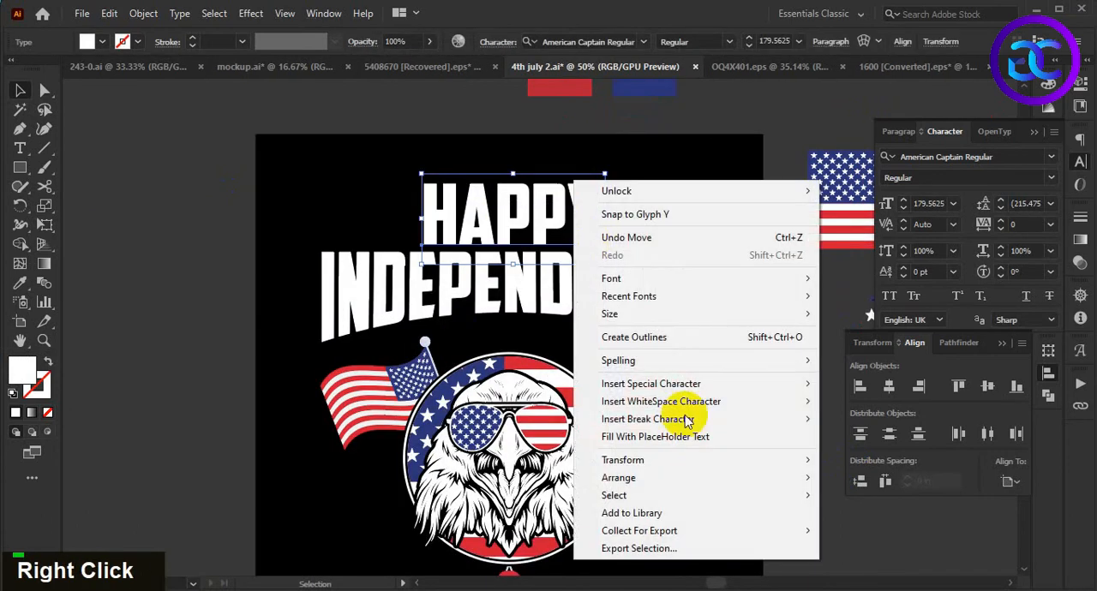
left_click(680, 336)
- Center the outlined HAPPY lettering horizontally over INDEPENDENCE
left_click(637, 298)
left_click(605, 227, "shift")
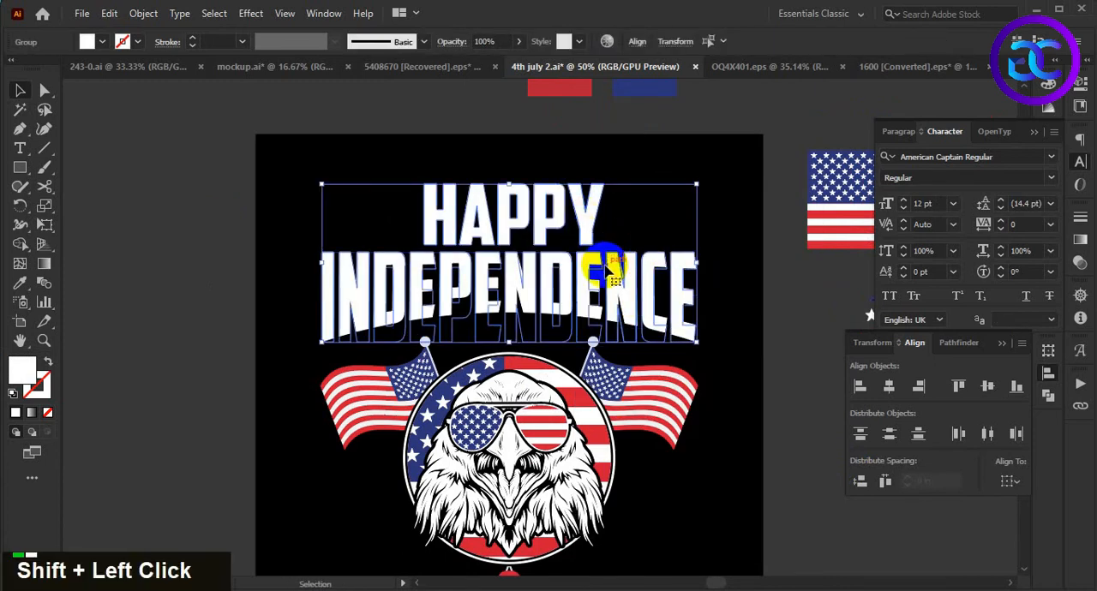
double_click(720, 403)
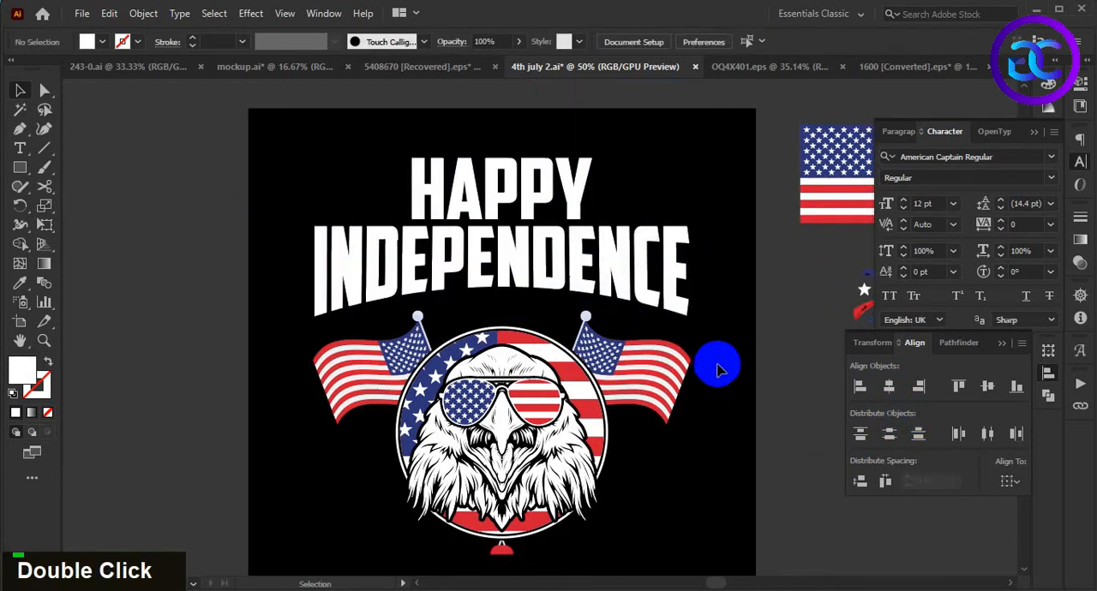
- Place a copy of the DAY text at about 84 pt between INDEPENDENCE and the flag circle and convert it to outlines
scroll(718, 368, "down", 1)
left_click_drag(157, 378, 572, 321)
scroll(572, 321, "up", 2)
scroll(573, 323, "up", 2)
left_click_drag(652, 318, 648, 330)
right_click(606, 310)
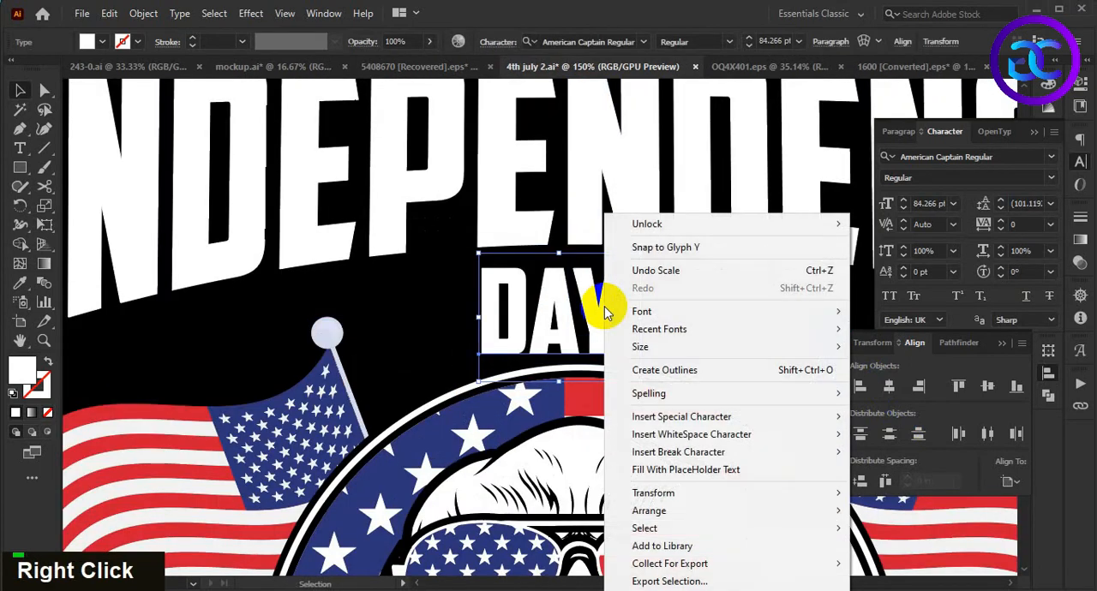
left_click(698, 372)
- Center the outlined DAY lettering horizontally with INDEPENDENCE
scroll(675, 310, "down", 2)
scroll(675, 310, "down", 1)
left_click_drag(735, 237, 636, 273)
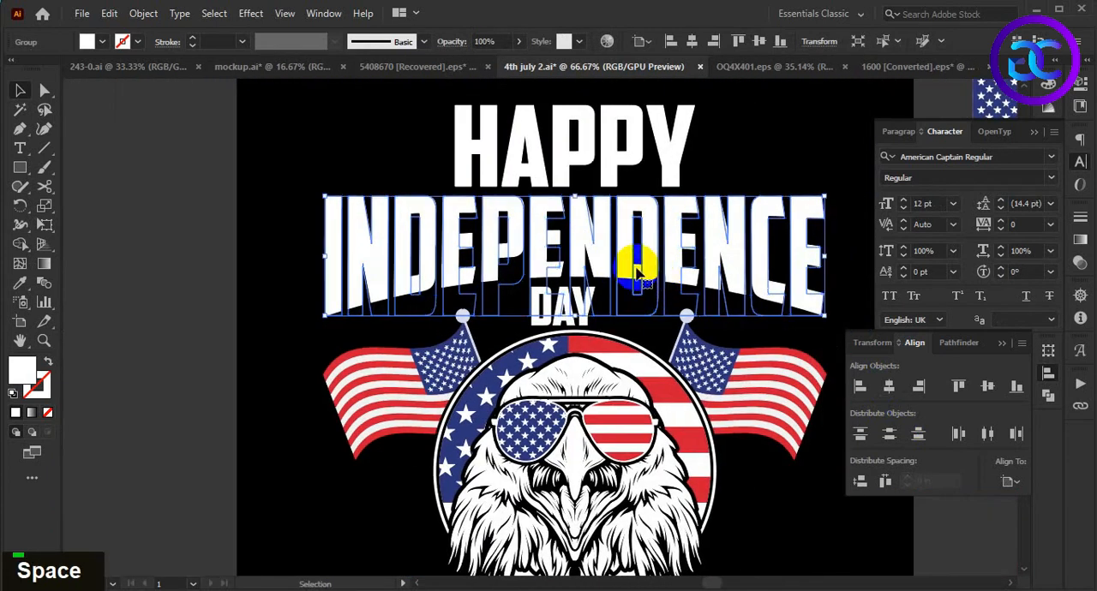
left_click(660, 343)
scroll(630, 325, "up", 1)
left_click(568, 295)
left_click(580, 228, "shift")
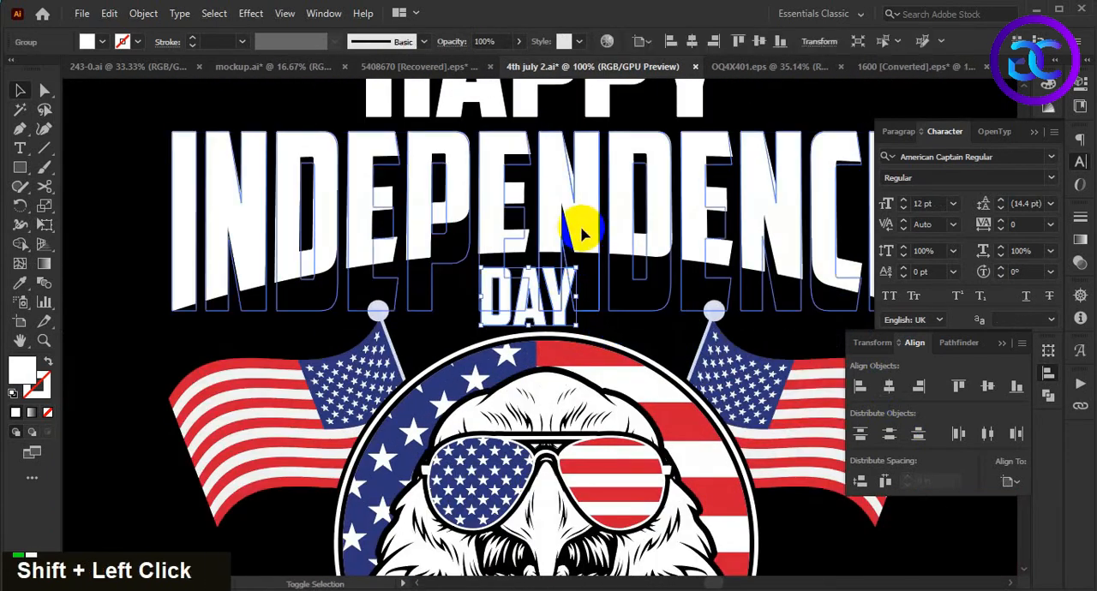
left_click(580, 228)
left_click(889, 387)
left_click(166, 348)
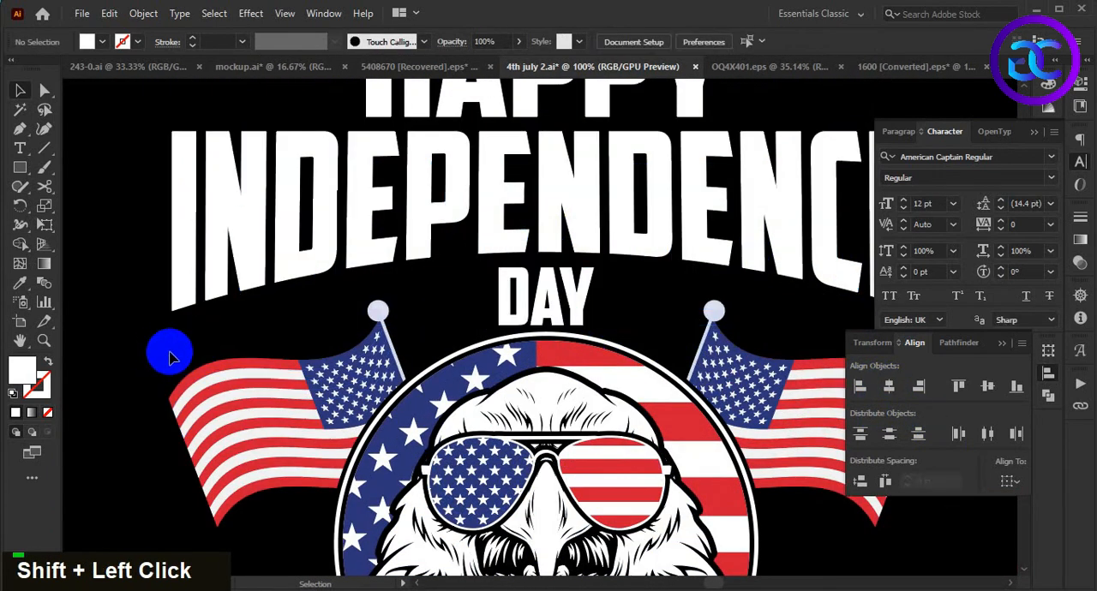
- Nudge DAY up slightly to even out its spacing between INDEPENDENCE and the flag circle
scroll(546, 315, "up", 1)
left_click(555, 318)
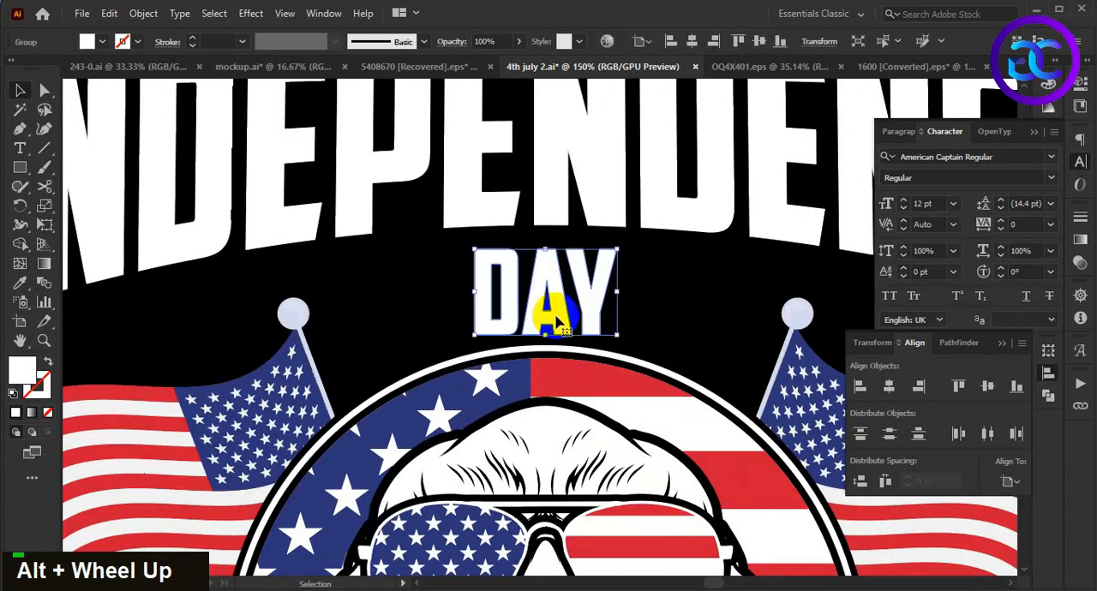
key("Up")
key("Up")
left_click(664, 322)
left_click(595, 317)
left_click(678, 324)
left_click_drag(644, 324, 539, 314)
double_click(118, 203)
- Draw a small white five-pointed star just after the word DAY, vertically centered on it
right_click(20, 167)
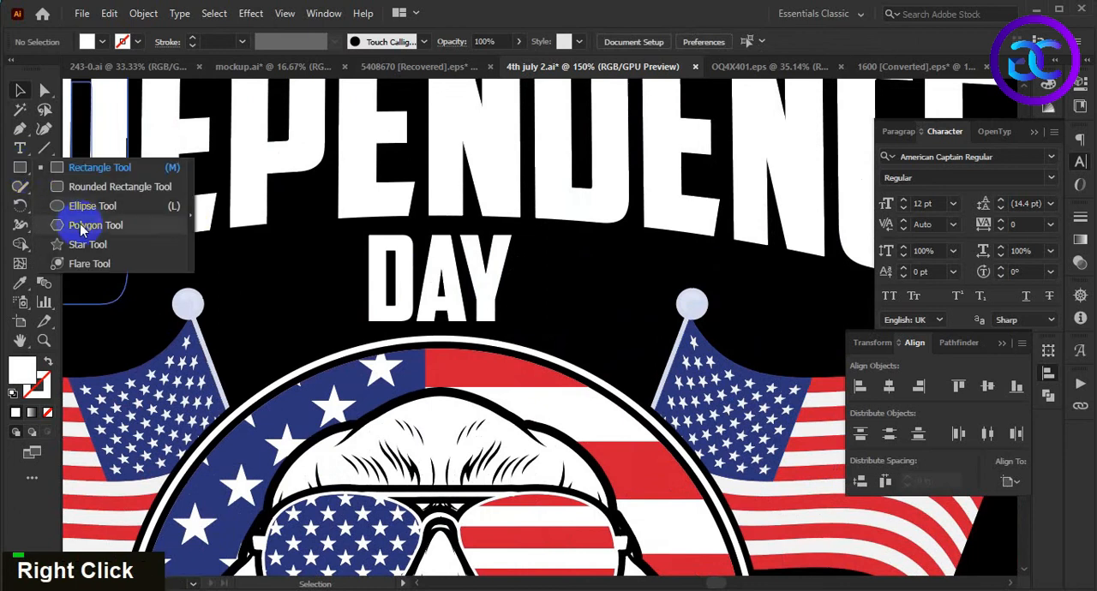
left_click(110, 244)
left_click_drag(574, 290, 589, 307)
key("v")
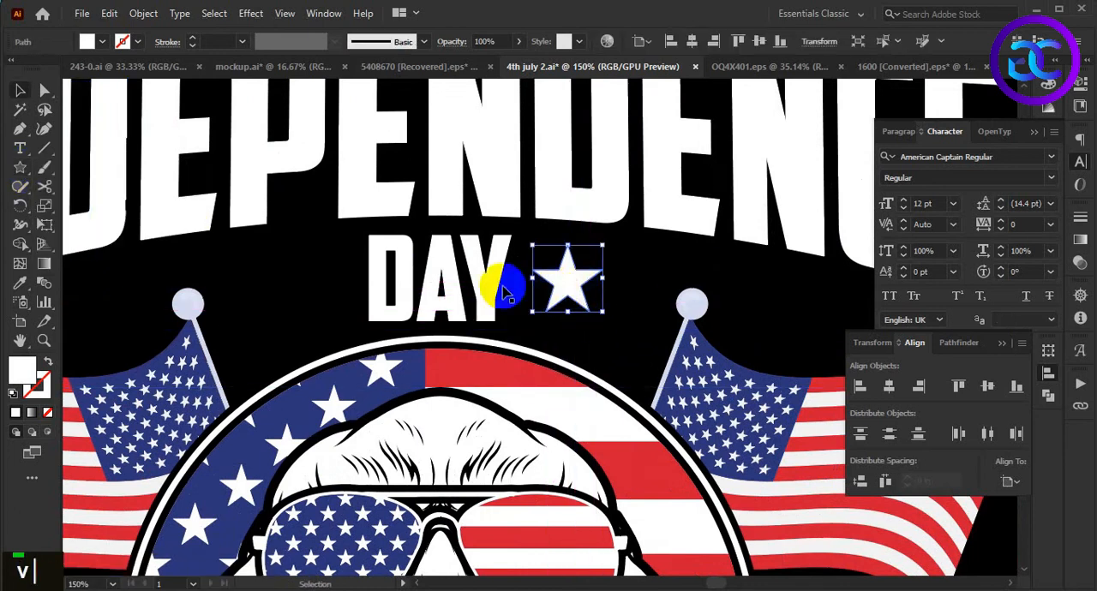
left_click(486, 272, "shift")
left_click(649, 333)
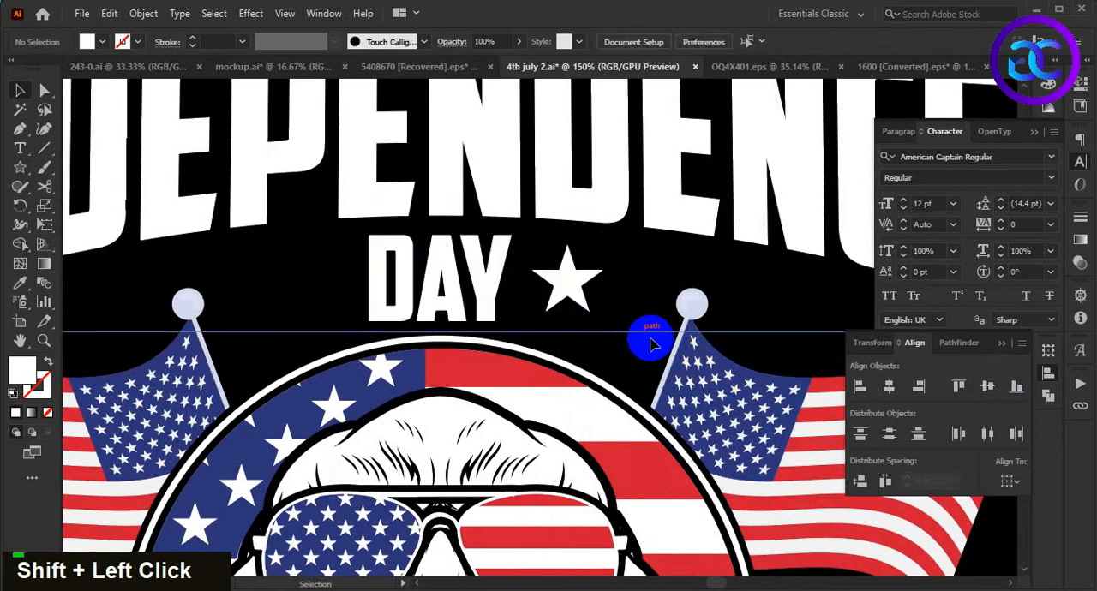
- Place a copy of the star before DAY, then group both stars and center the pair on the word
left_click_drag(565, 282, 324, 294)
left_click(564, 276, "shift")
left_click(491, 282, "shift")
key("ctrl+g")
left_click(491, 283, "shift")
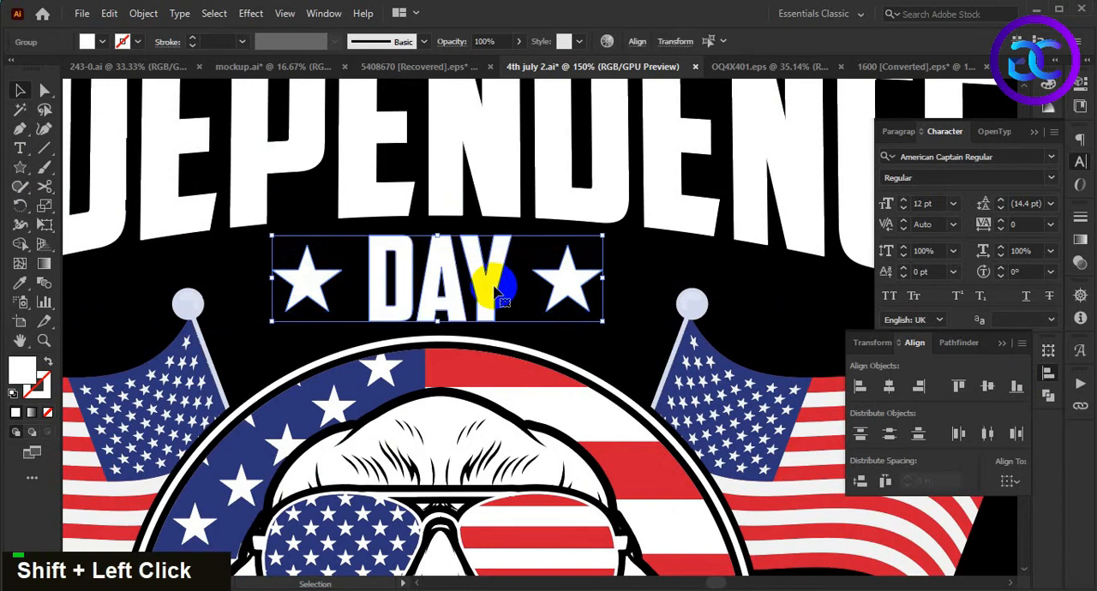
left_click(612, 343)
- Place an enlarged copy of the 4TH OF JULY text, about 209 pt, below the eagle and convert it to outlines
scroll(615, 345, "down", 2)
scroll(616, 345, "down", 1, "alt")
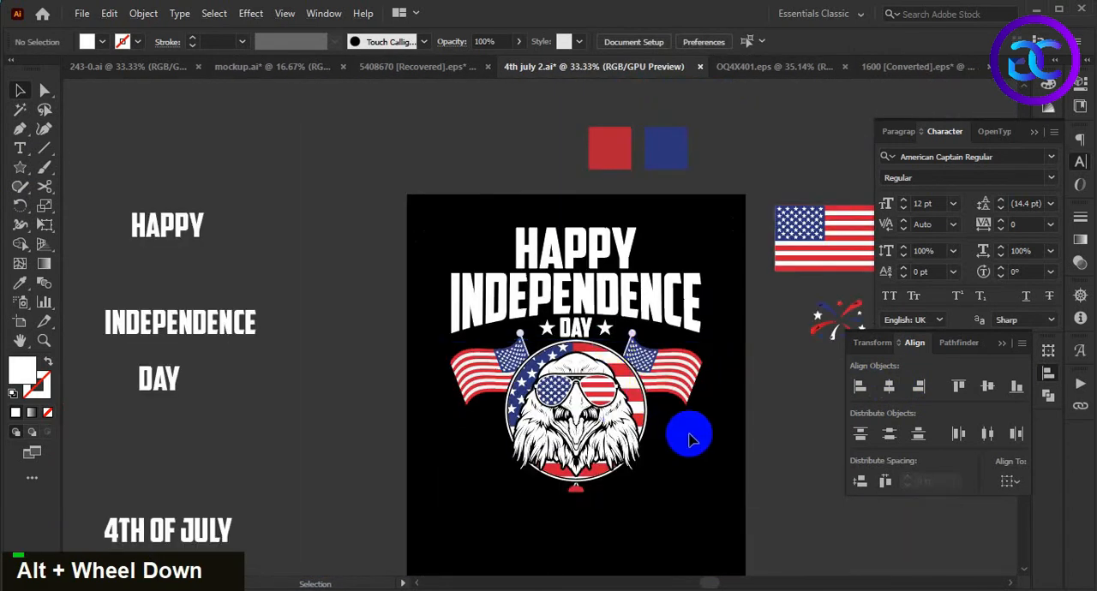
left_click_drag(711, 511, 683, 427)
scroll(682, 427, "down", 1)
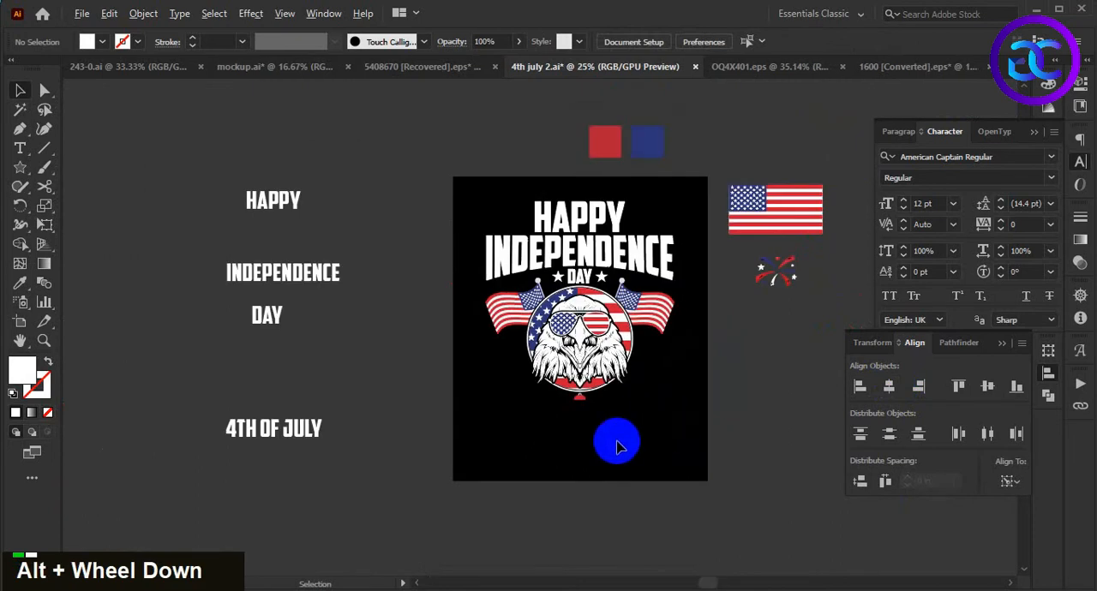
left_click_drag(274, 433, 674, 463)
right_click(673, 436)
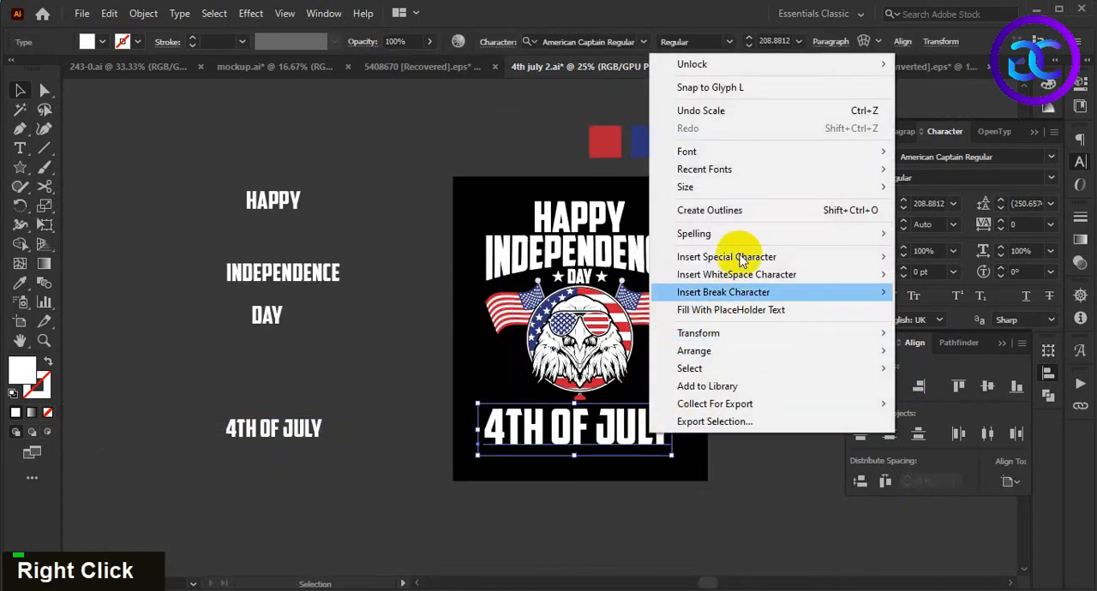
left_click(739, 208)
- Align 4TH OF JULY so it is centered horizontally with the INDEPENDENCE lettering
double_click(717, 448)
left_click_drag(717, 448, 682, 451)
left_click(616, 427)
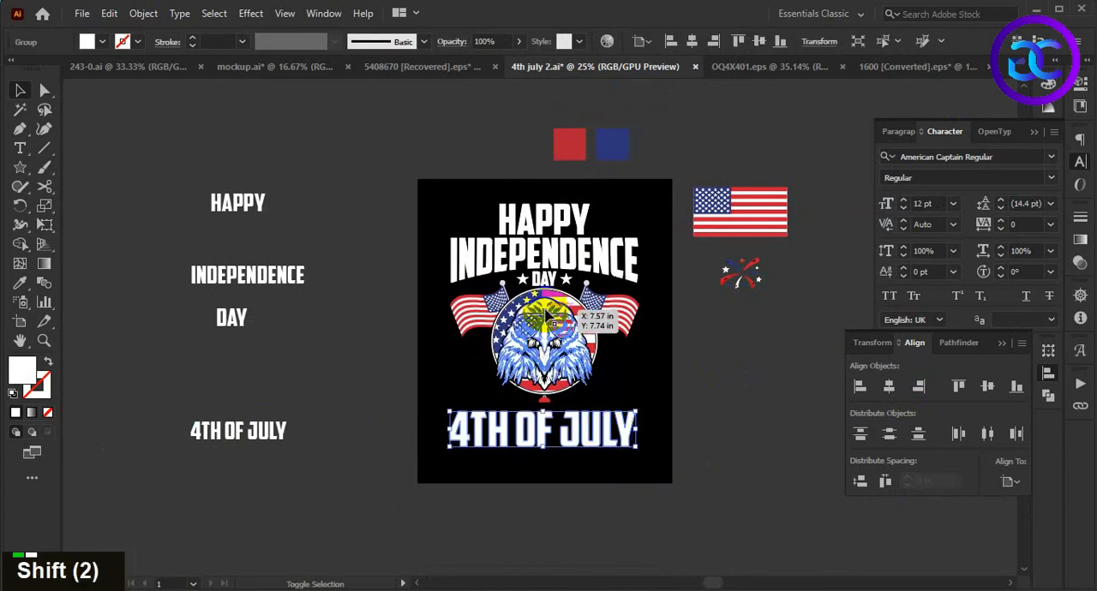
left_click(565, 259, "shift")
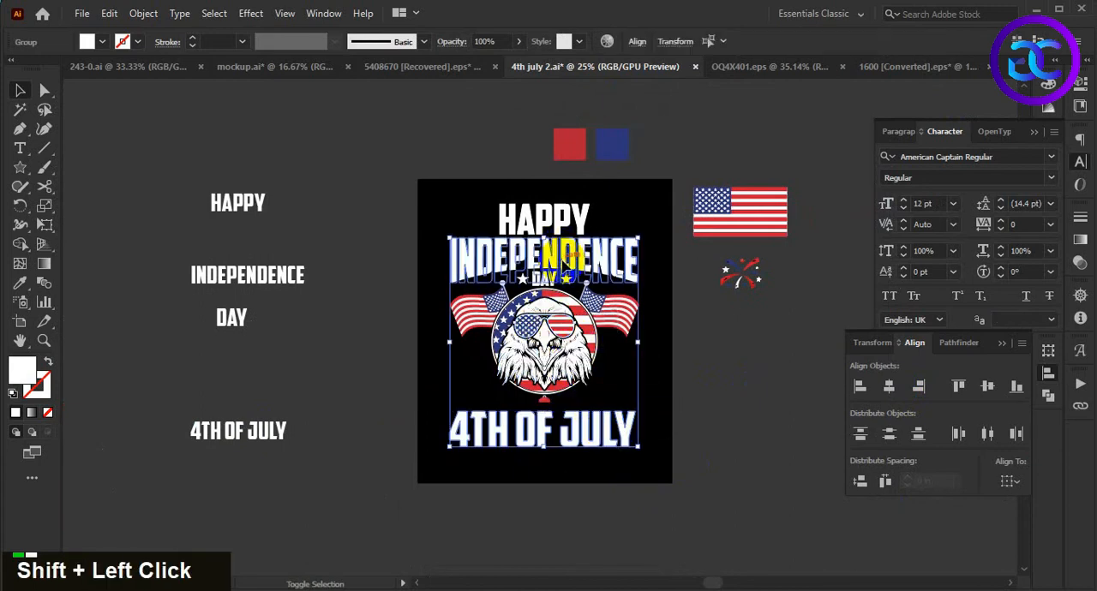
left_click(563, 261)
left_click(857, 389)
left_click(720, 493)
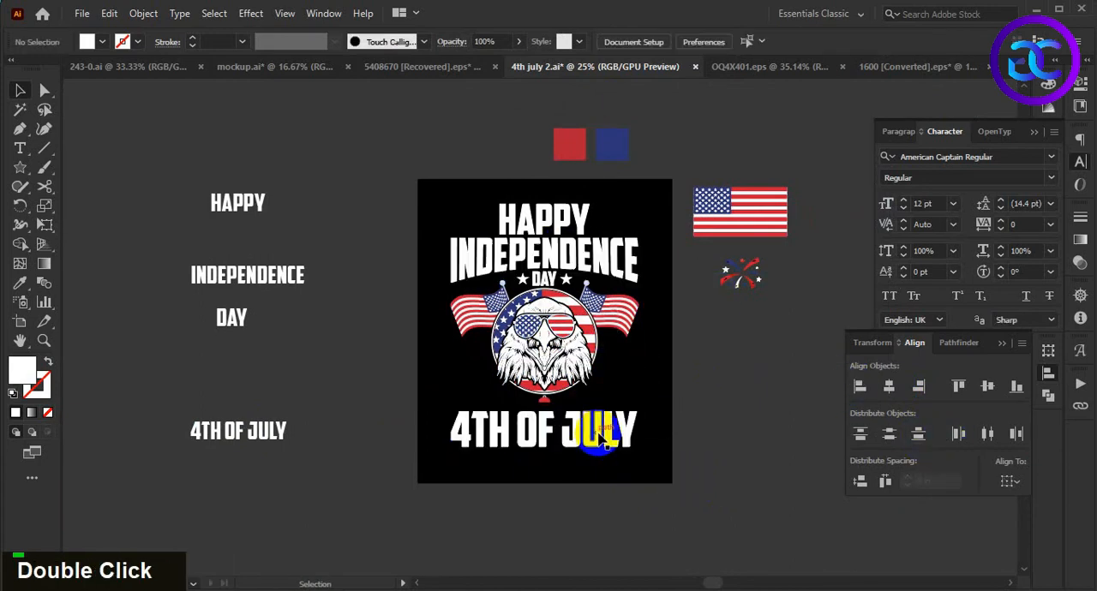
- Scale the 4TH OF JULY outlines slightly to match the width of the INDEPENDENCE lettering
left_click(595, 437)
scroll(649, 436, "up", 1)
left_click_drag(623, 404, 637, 385)
left_click(681, 466)
- Move 4TH OF JULY up closer to the red flagpole ends below the eagle
scroll(558, 463, "up", 1)
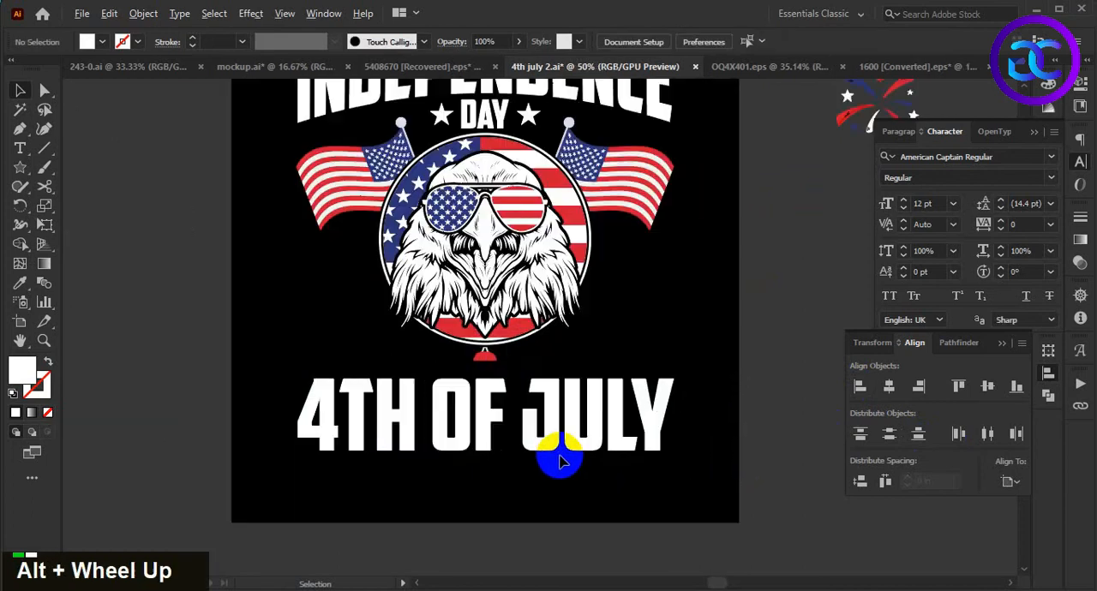
scroll(559, 463, "up", 1)
left_click_drag(522, 438, 530, 415)
left_click(535, 487)
scroll(531, 487, "down", 2)
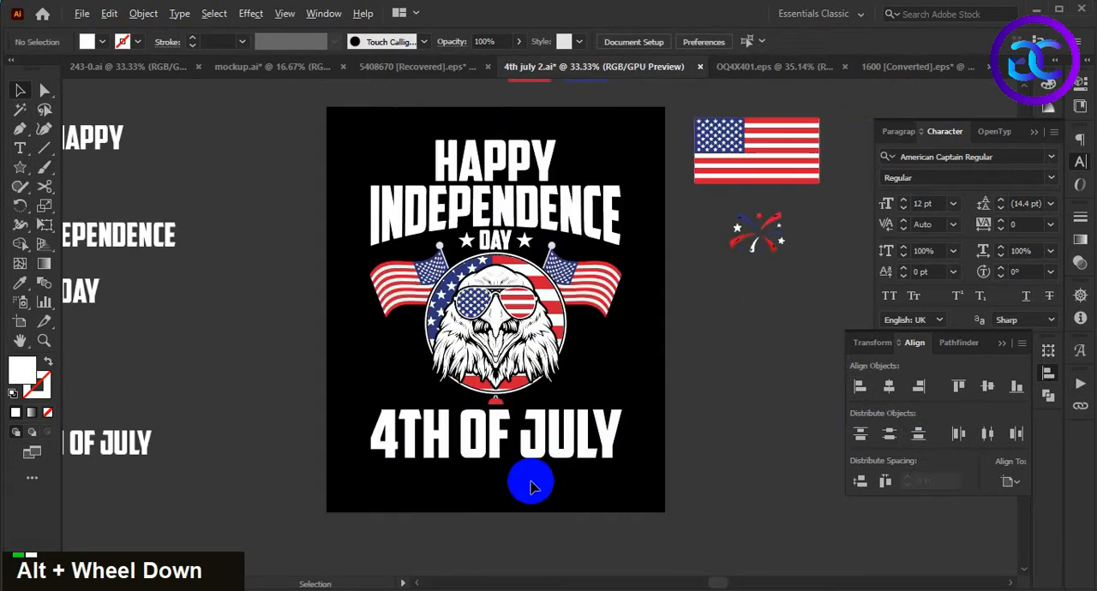
- Recolor the 4TH OF JULY lettering with the red sampled from the swatch square above the artboard
left_click_drag(516, 505, 536, 484)
scroll(642, 455, "up", 2)
scroll(651, 436, "down", 2)
left_click_drag(672, 403, 634, 490)
left_click(614, 428)
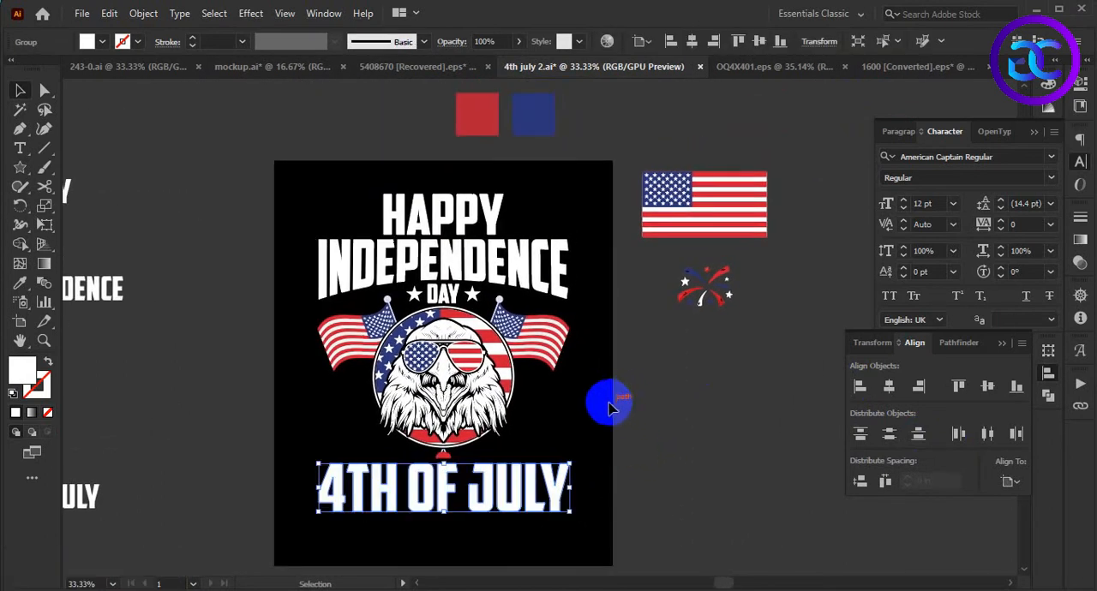
key("i")
left_click(487, 110)
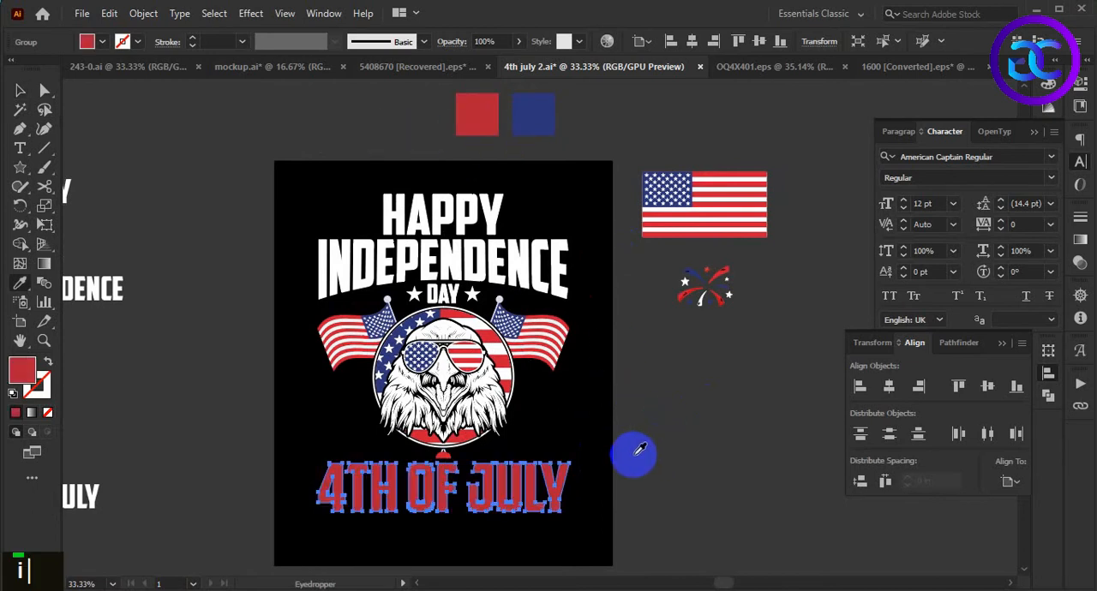
key("v")
left_click(589, 425)
left_click_drag(590, 432, 594, 428)
- Expand the appearance of the warped INDEPENDENCE lettering
left_click(482, 258)
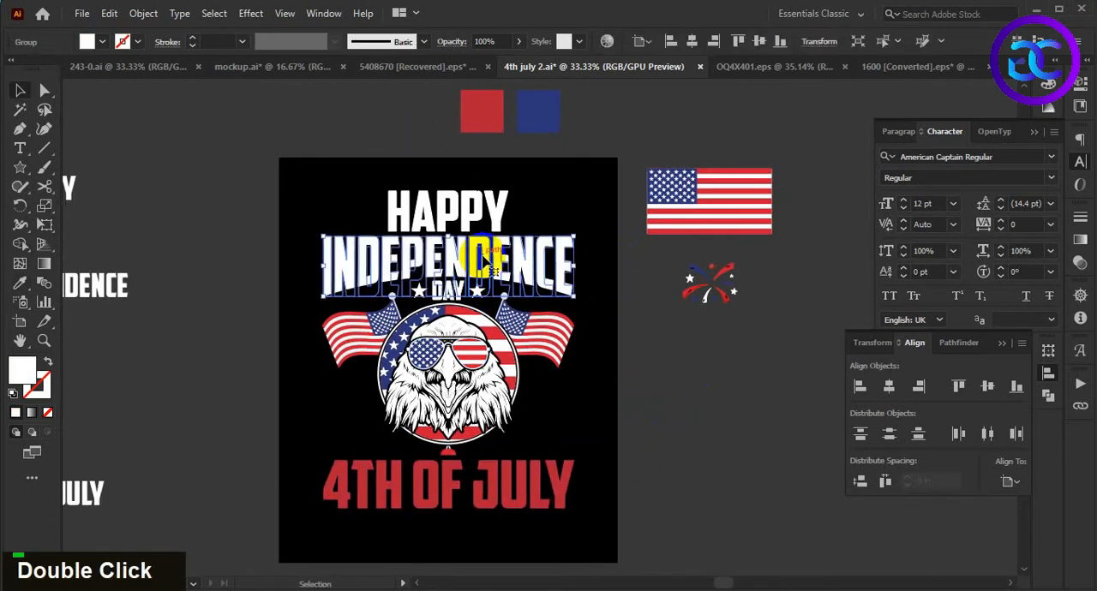
left_click(147, 22)
left_click(626, 431)
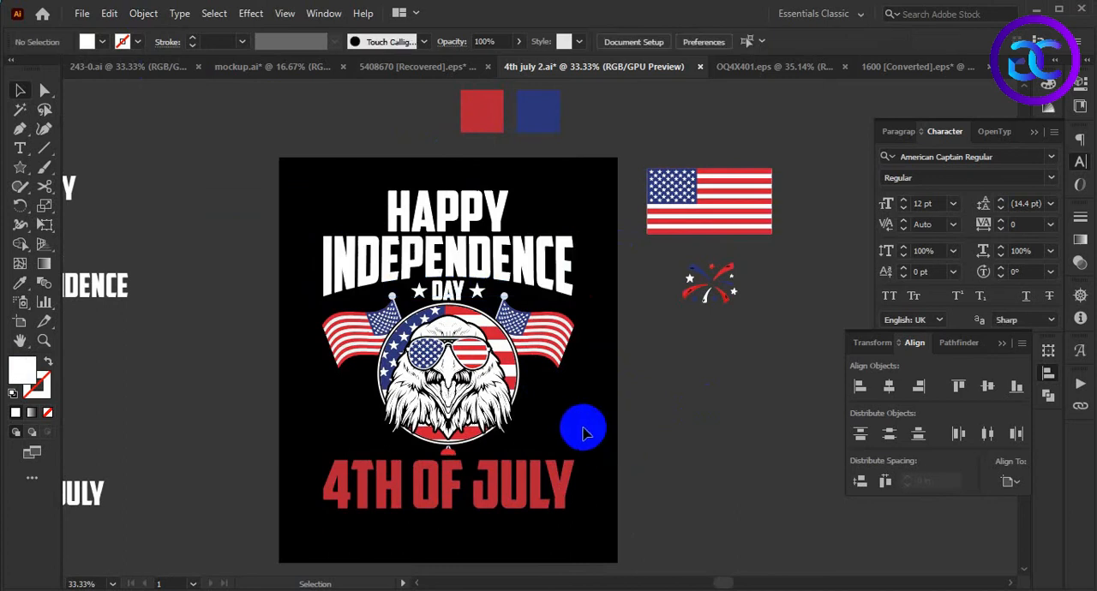
- Recolor the INDEPENDENCE lettering with the red sampled from the swatch square above the artboard
key("space")
left_click_drag(580, 425, 603, 426)
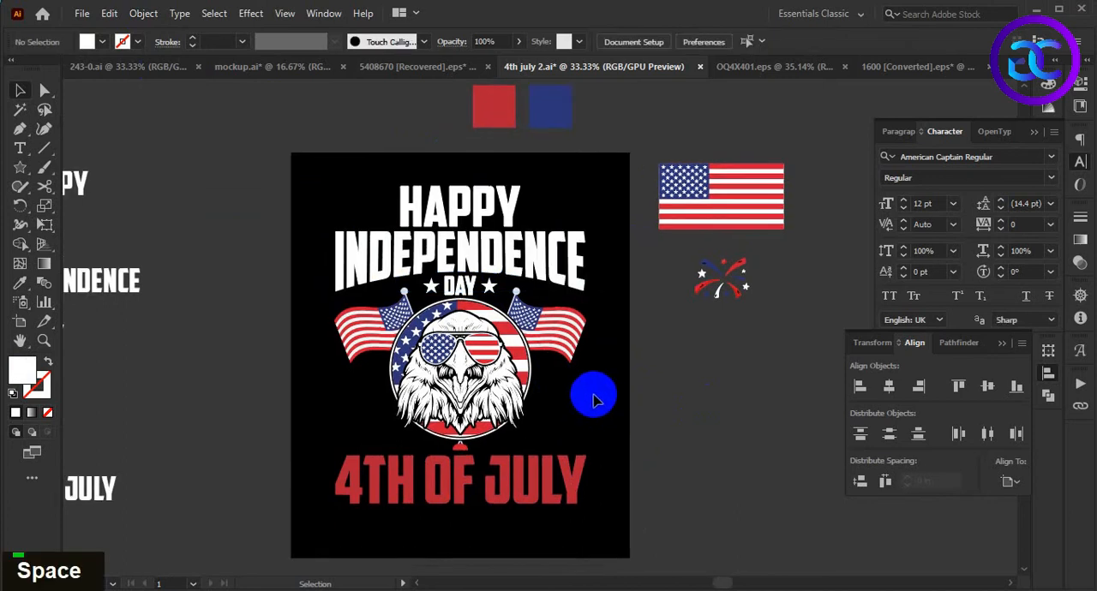
scroll(548, 283, "up", 1)
key("space")
left_click_drag(654, 313, 675, 362)
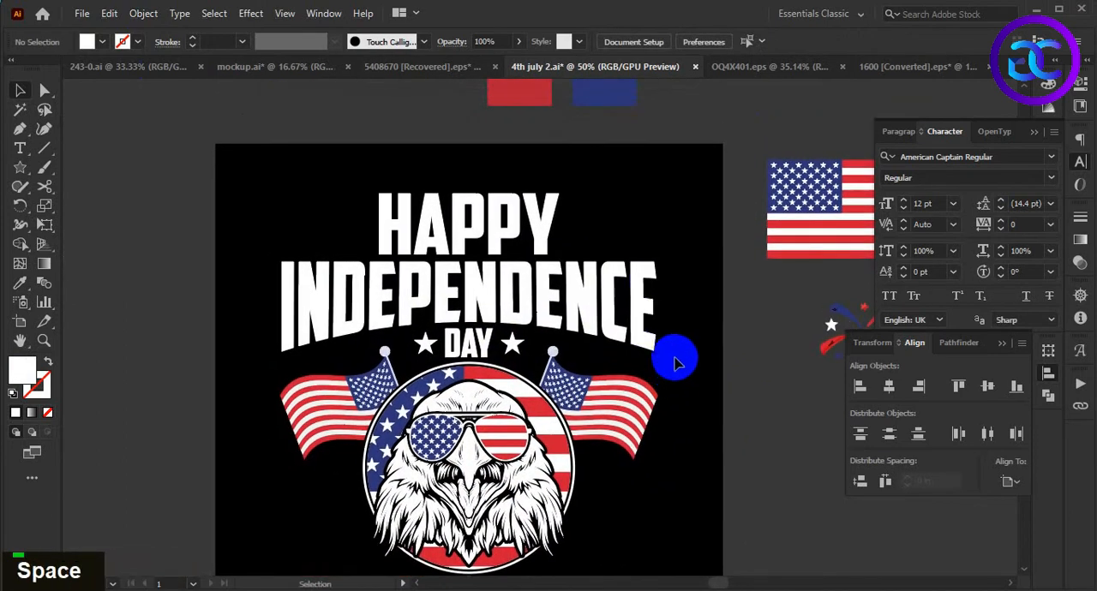
left_click(497, 278)
scroll(514, 266, "down", 1, "alt")
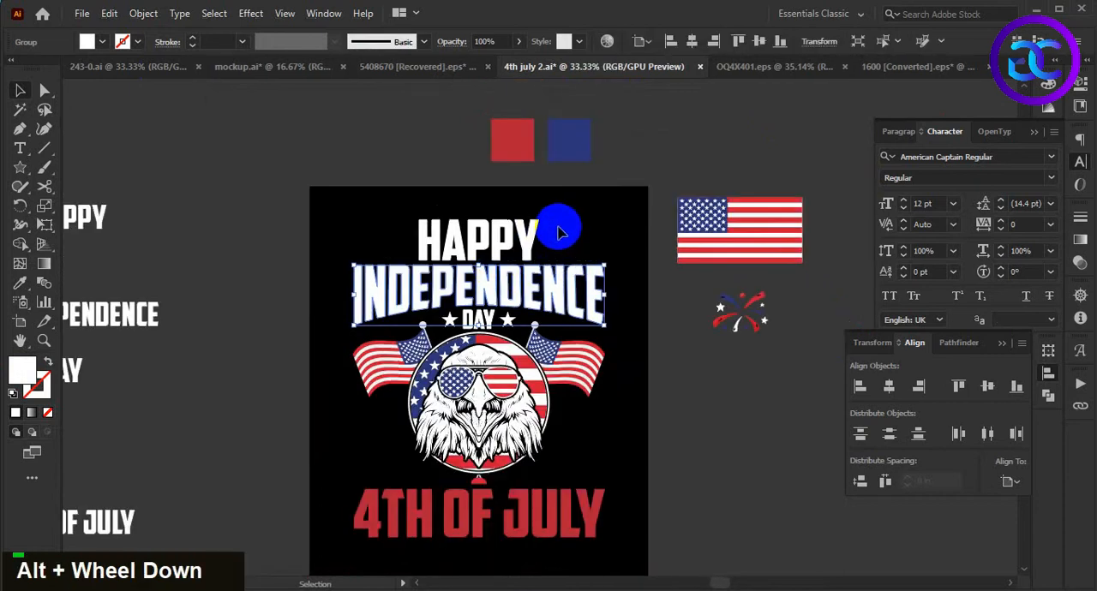
key("i")
left_click(527, 149)
key("v")
left_click(572, 213)
- Move the firework graphic from beside the artboard to just after the Y of HAPPY, level with the lettering
key("space")
scroll(575, 220, "down", 1)
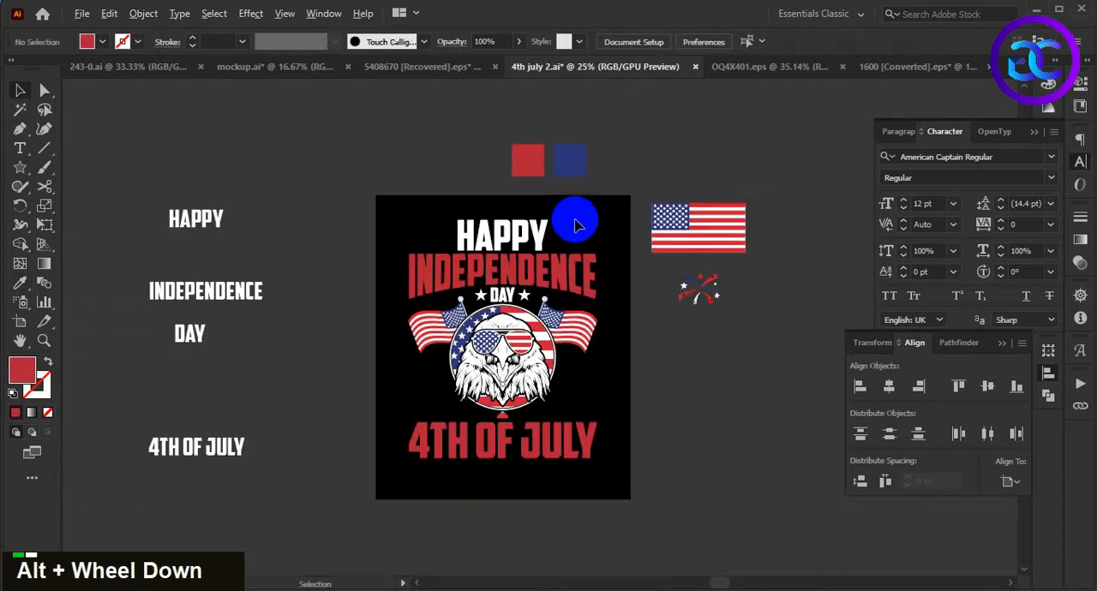
scroll(589, 273, "up", 2)
key("space")
left_click_drag(593, 228, 544, 227)
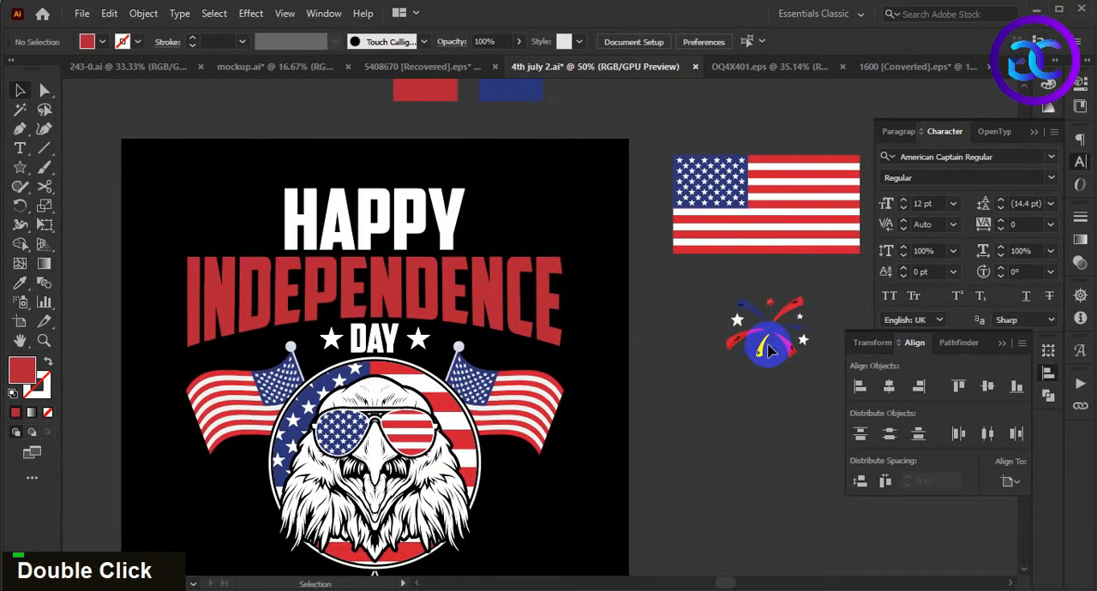
left_click_drag(806, 358, 540, 249)
left_click(549, 304, "shift")
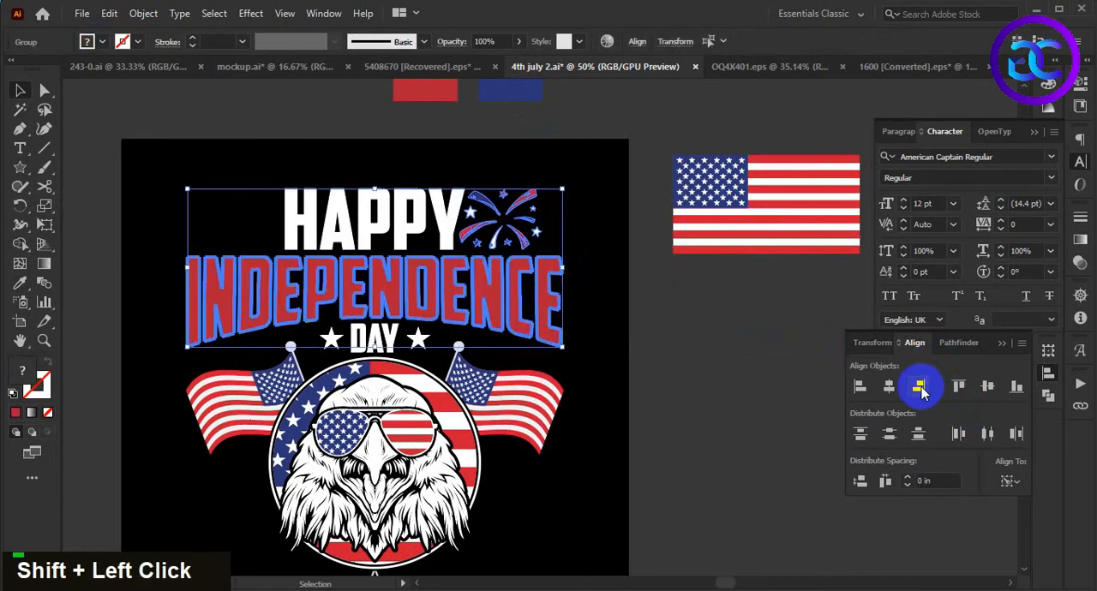
left_click(696, 364)
scroll(441, 204, "up", 2)
left_click_drag(439, 151, 565, 245)
left_click(456, 240)
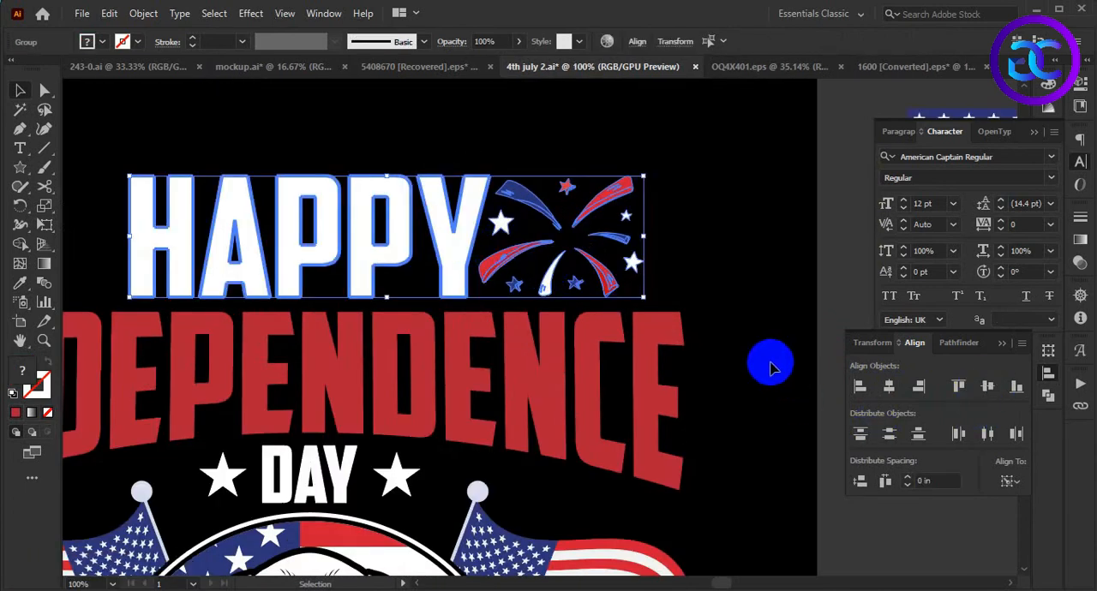
left_click(729, 348)
key("space")
scroll(626, 228, "down", 1)
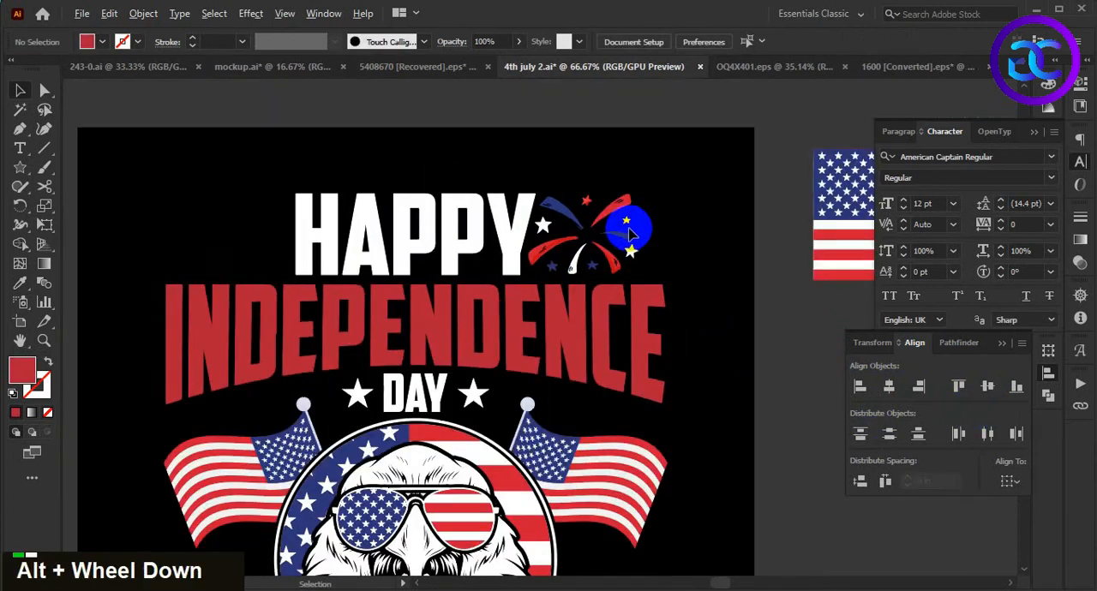
- Duplicate the firework to just before the H of HAPPY and nudge the copy slightly away from the letters
left_click_drag(604, 261, 274, 238)
left_click(283, 163)
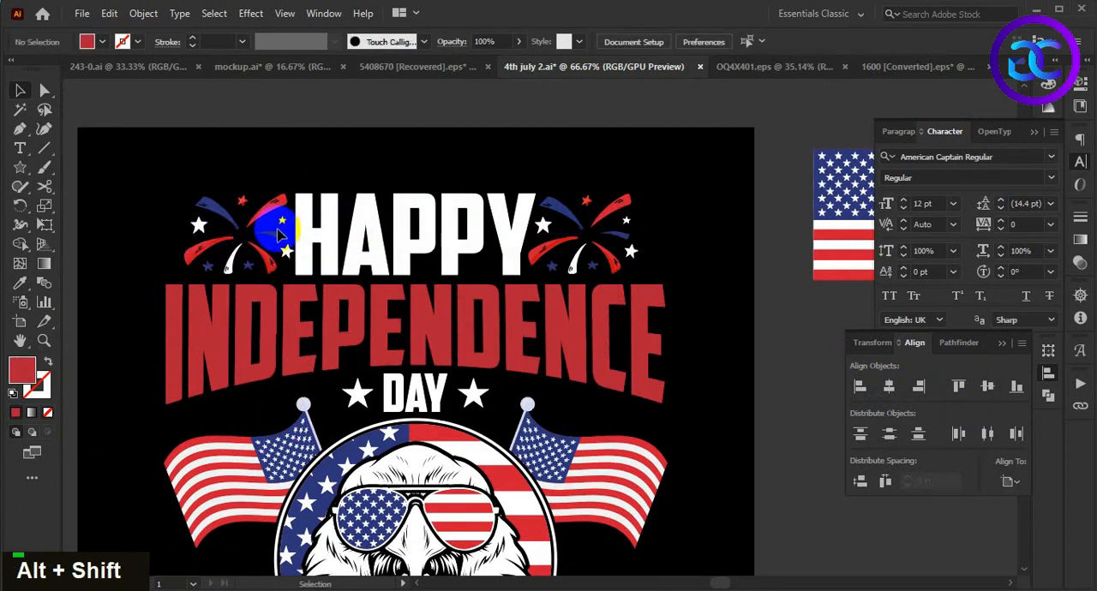
left_click(278, 234)
key("Left")
key("Left")
key("Left")
key("Left")
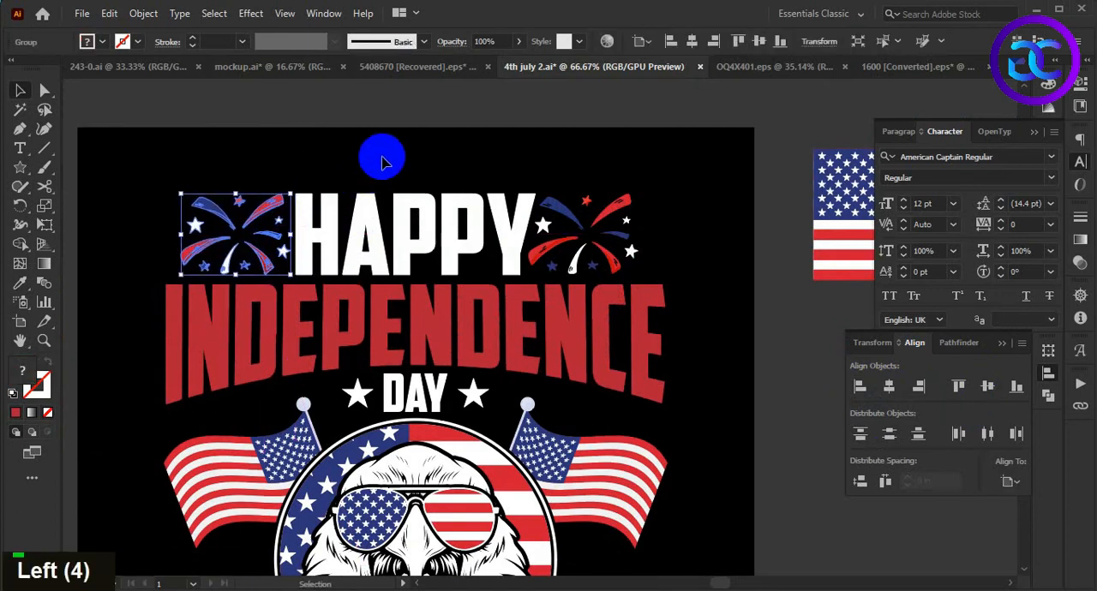
- Group HAPPY with both fireworks and align the group's left edge to the INDEPENDENCE lettering
left_click(250, 163)
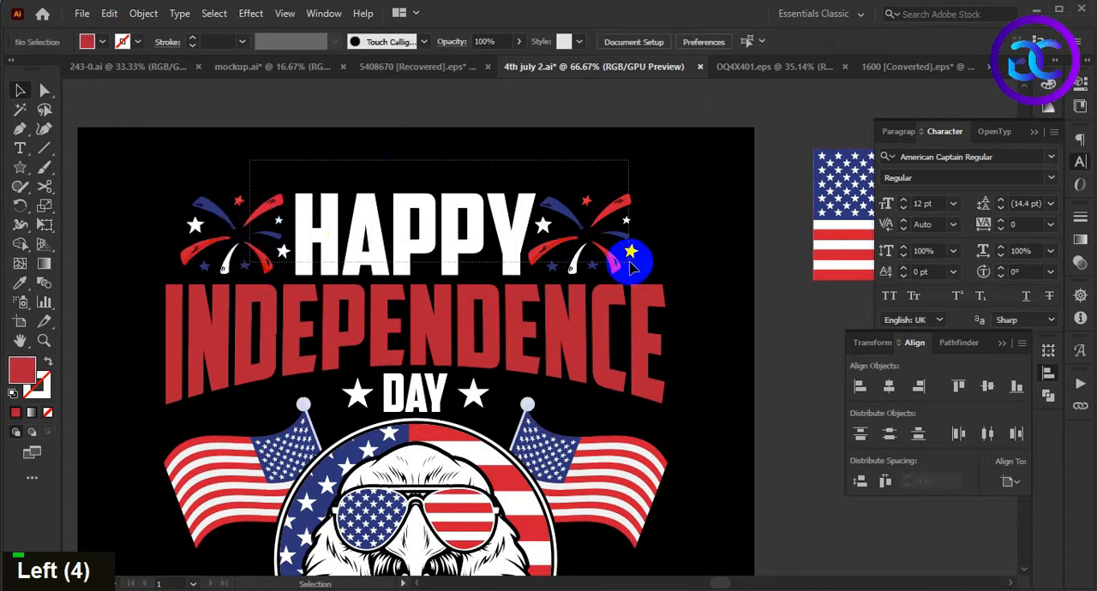
left_click_drag(630, 267, 632, 269)
key("ctrl+g")
left_click(465, 306, "shift")
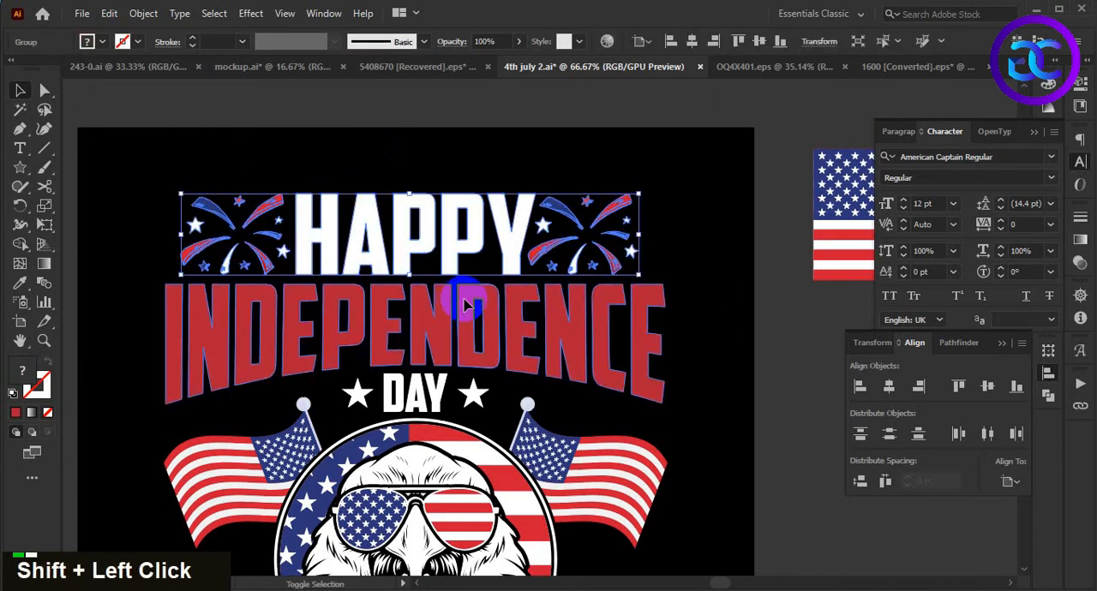
left_click(864, 387)
left_click(747, 412)
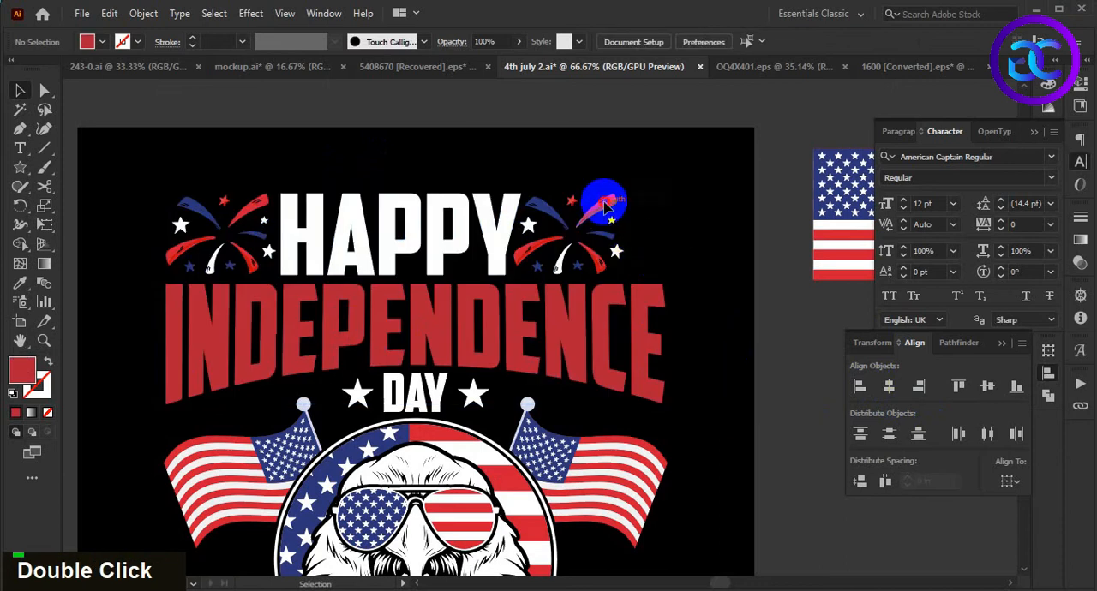
- Scale the HAPPY and fireworks group up proportionally to match the width of INDEPENDENCE
left_click(604, 204)
left_click_drag(627, 193, 668, 175)
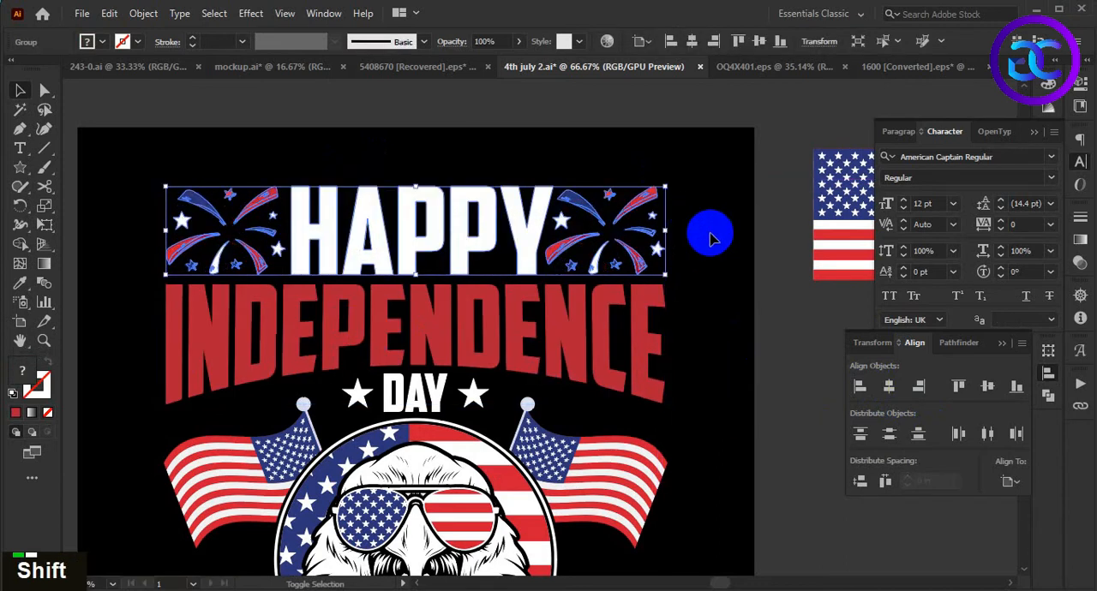
left_click(706, 233)
scroll(701, 233, "down", 2)
left_click_drag(714, 331, 660, 277)
scroll(654, 283, "down", 1)
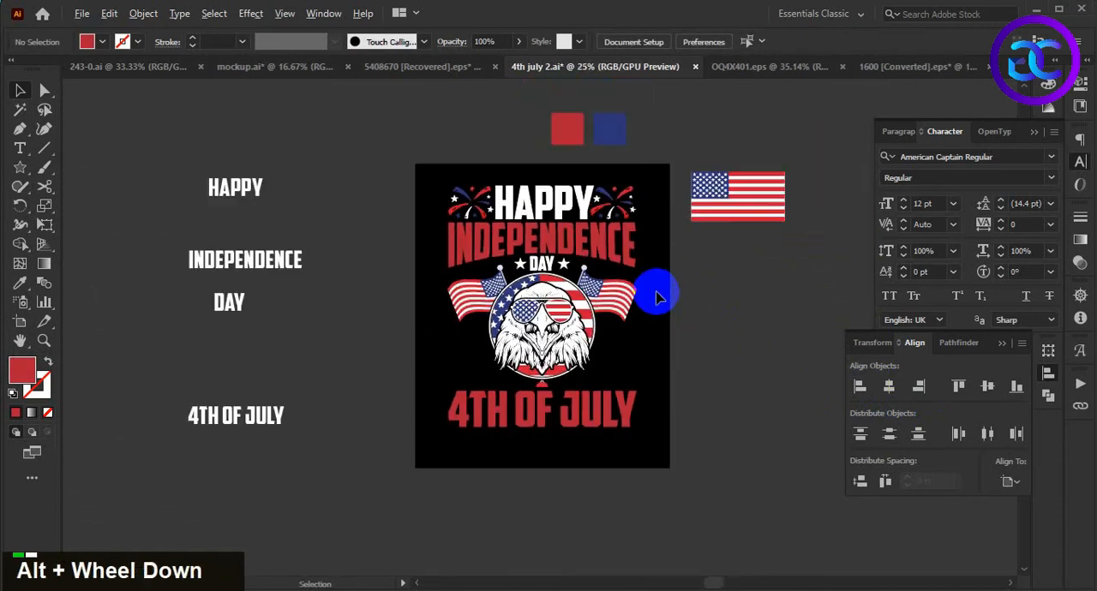
- Draw a thin horizontal rectangle bar just below 4TH OF JULY, extending slightly past both ends of the lettering
scroll(654, 278, "up", 1)
left_click(603, 187)
double_click(666, 291)
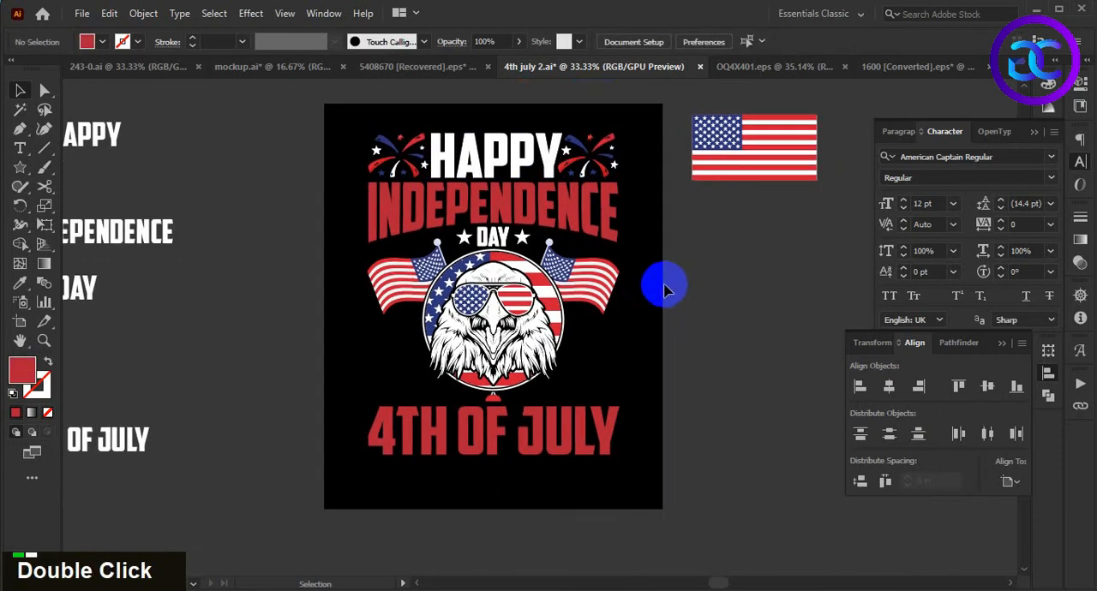
key("alt")
key("alt")
left_click(566, 461)
scroll(556, 481, "up", 2)
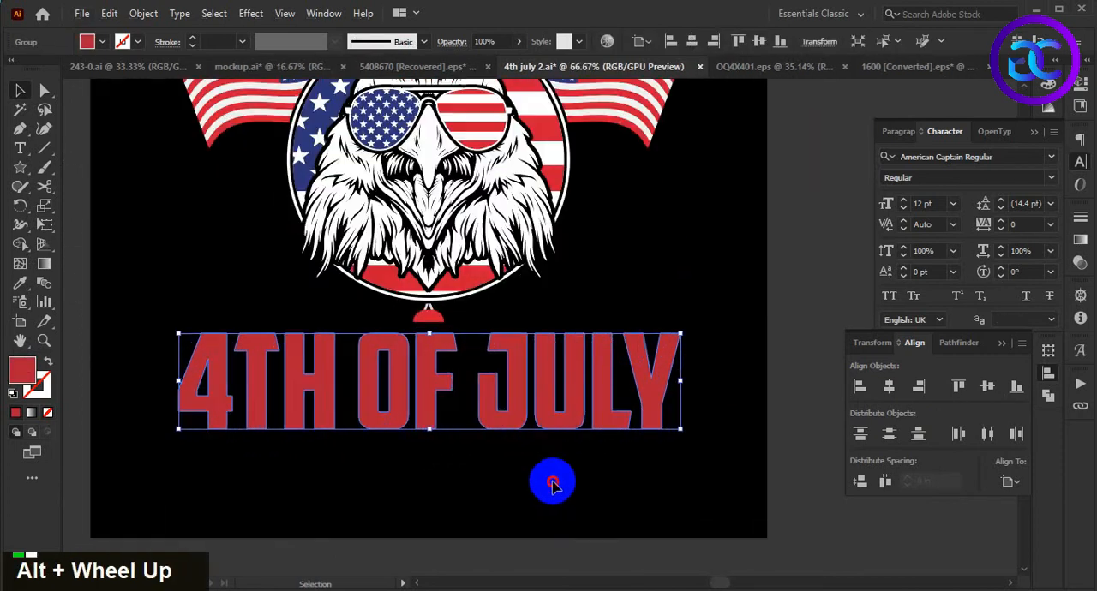
double_click(597, 420)
left_click_drag(597, 420, 578, 420)
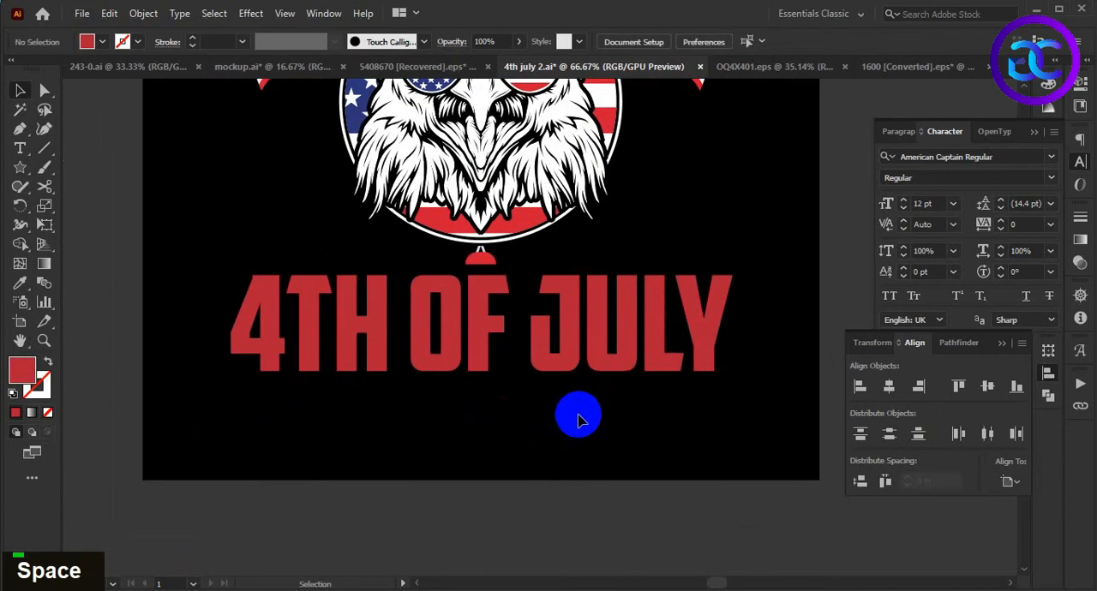
right_click(19, 167)
key("m")
mouse_move(182, 391)
left_mouse_down()
mouse_move(746, 417)
mouse_move(759, 401)
left_mouse_up()
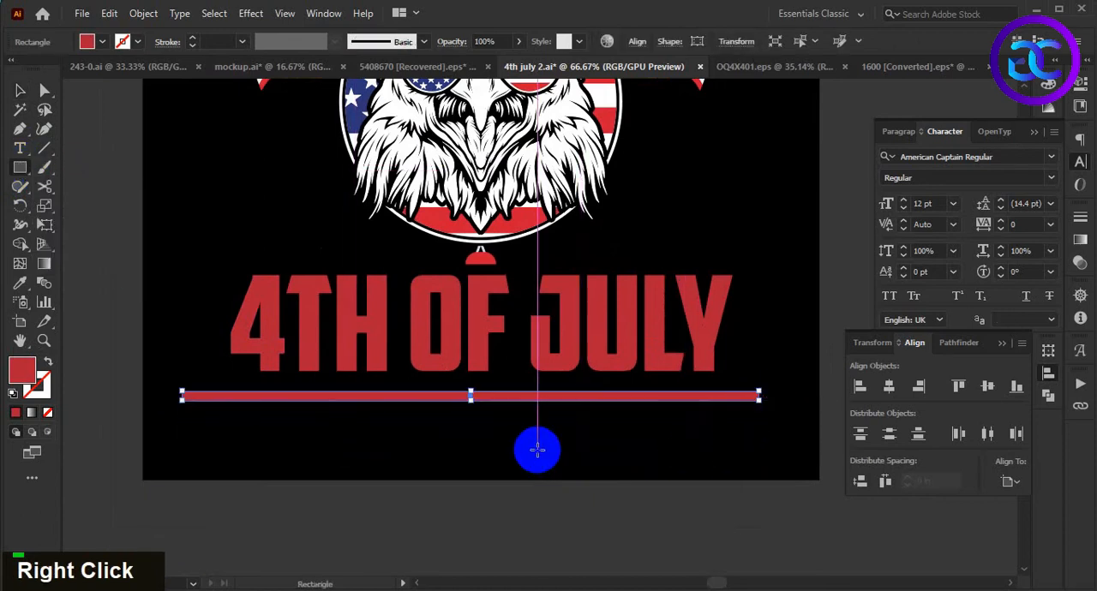
- Set the fill color of the thin bar to white, ffffff
key("v")
double_click(23, 369)
type("ffffff")
key("Return")
left_click(534, 416)
- Duplicate the white bar twice downward at equal spacing and group the three stripes
left_click_drag(534, 397, 534, 422)
key("ctrl+d")
left_click_drag(536, 474, 588, 372)
key("ctrl+g")
- Center the stripe group horizontally and vertically on the 4TH OF JULY lettering
left_click(570, 364, "shift")
left_click(713, 362, "shift")
left_click(890, 390)
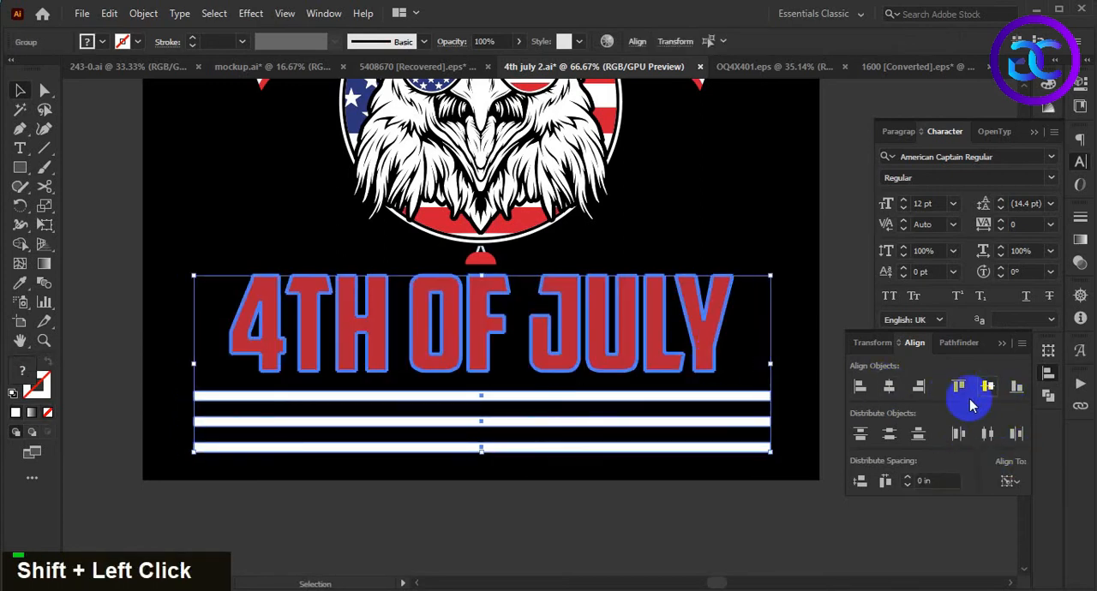
left_click(986, 387)
double_click(742, 430)
- Stretch the stripe group vertically about its center to cover more of the lettering's height
left_click(747, 355)
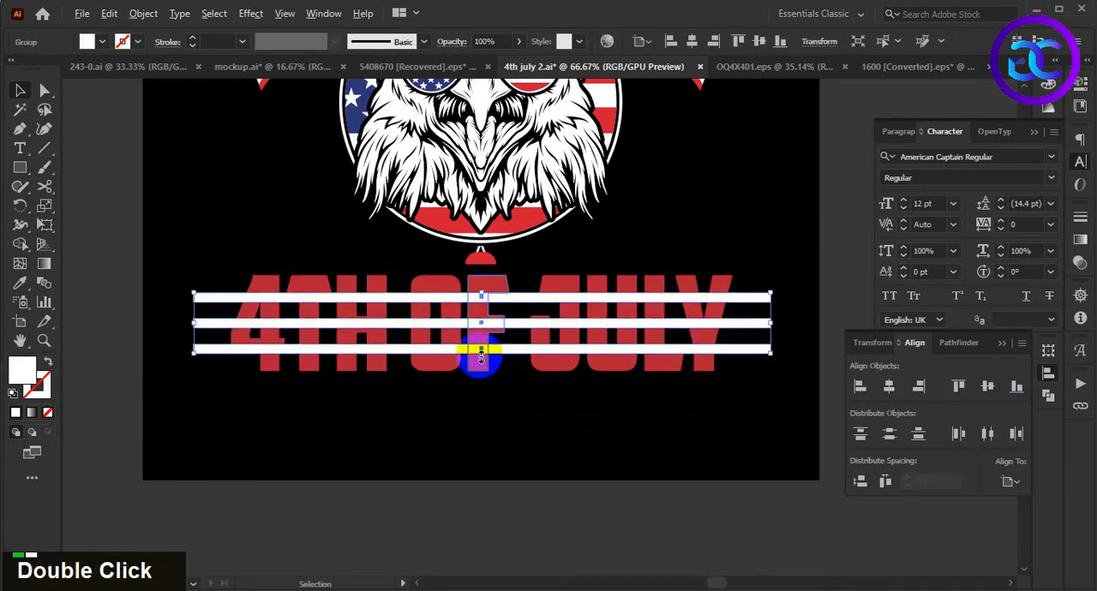
left_click_drag(478, 353, 477, 359)
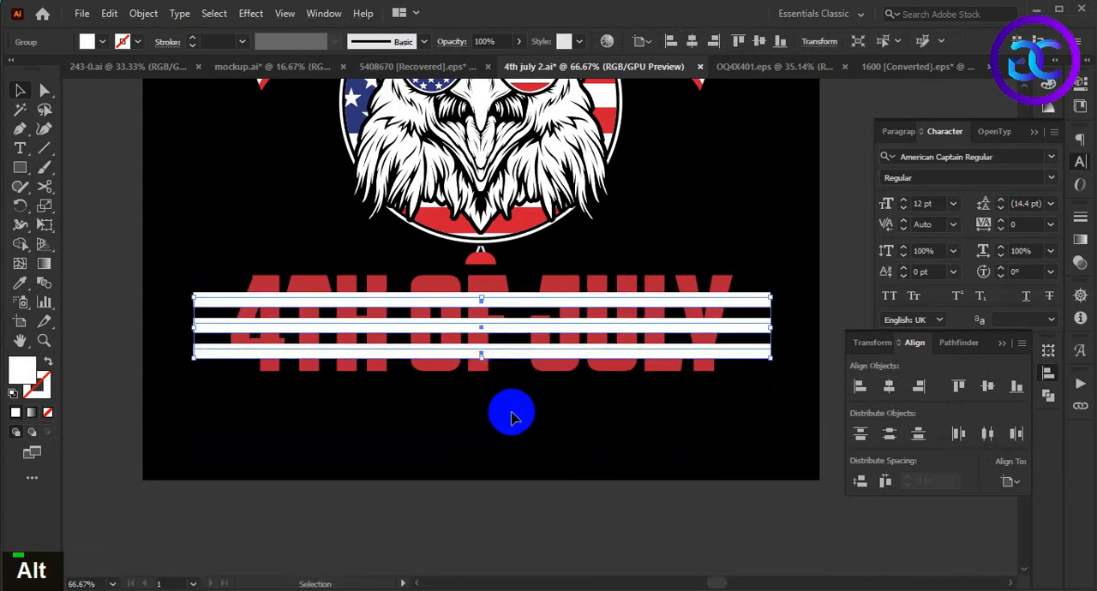
key("ctrl+z")
left_click_drag(481, 354, 478, 361)
left_click(549, 428)
- Copy the 4TH OF JULY lettering, paste it in front, and bring the copy above the white stripes
key("space")
scroll(757, 397, "up", 1)
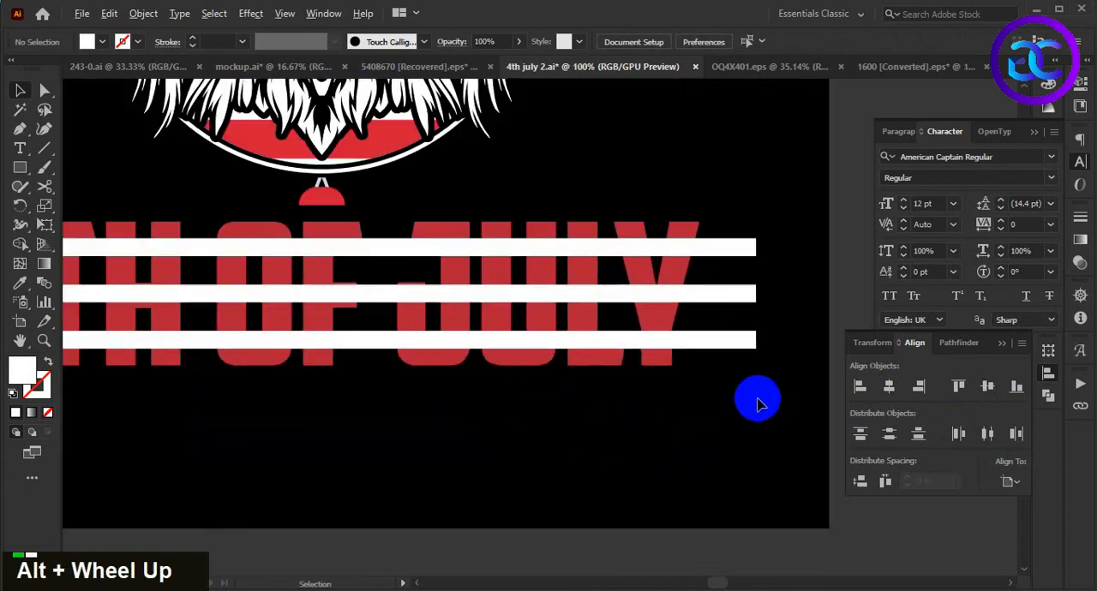
left_click_drag(688, 407, 717, 443)
left_click(573, 398)
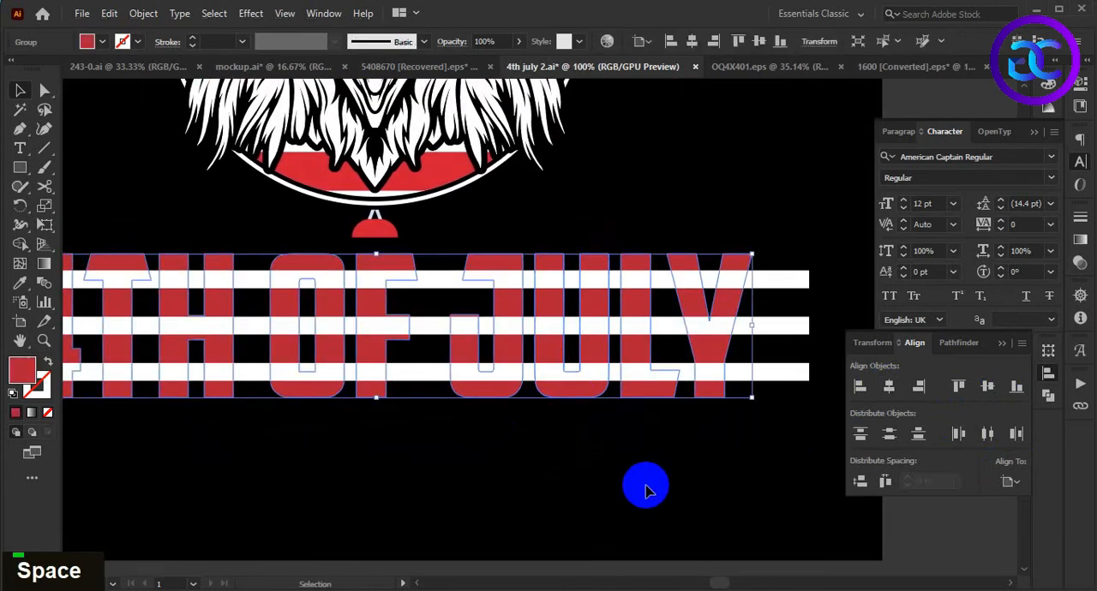
key("ctrl+c")
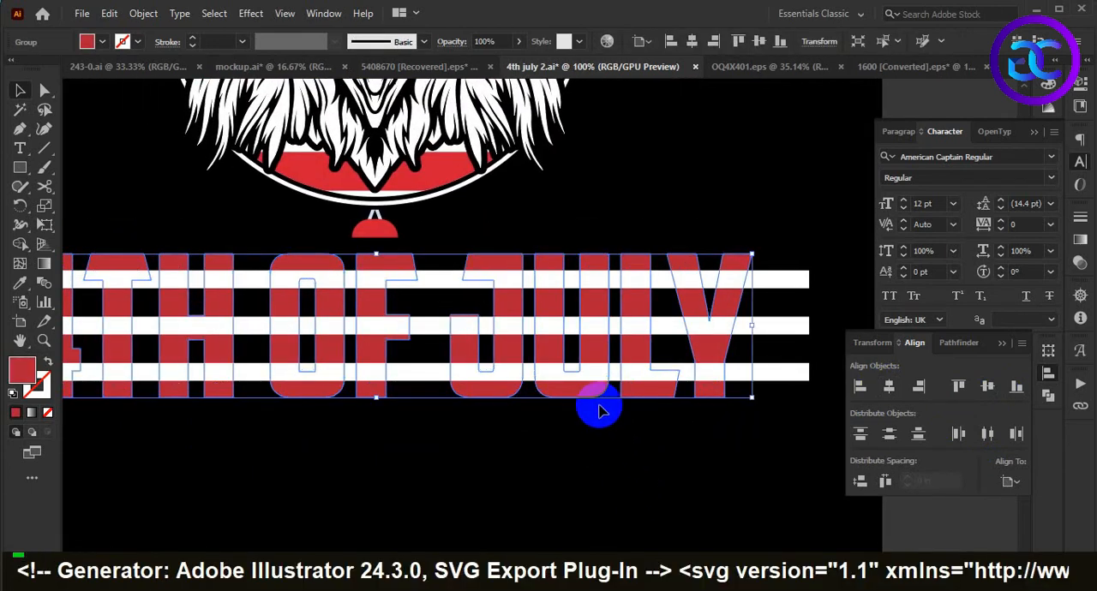
right_click(591, 387)
mouse_move(639, 306)
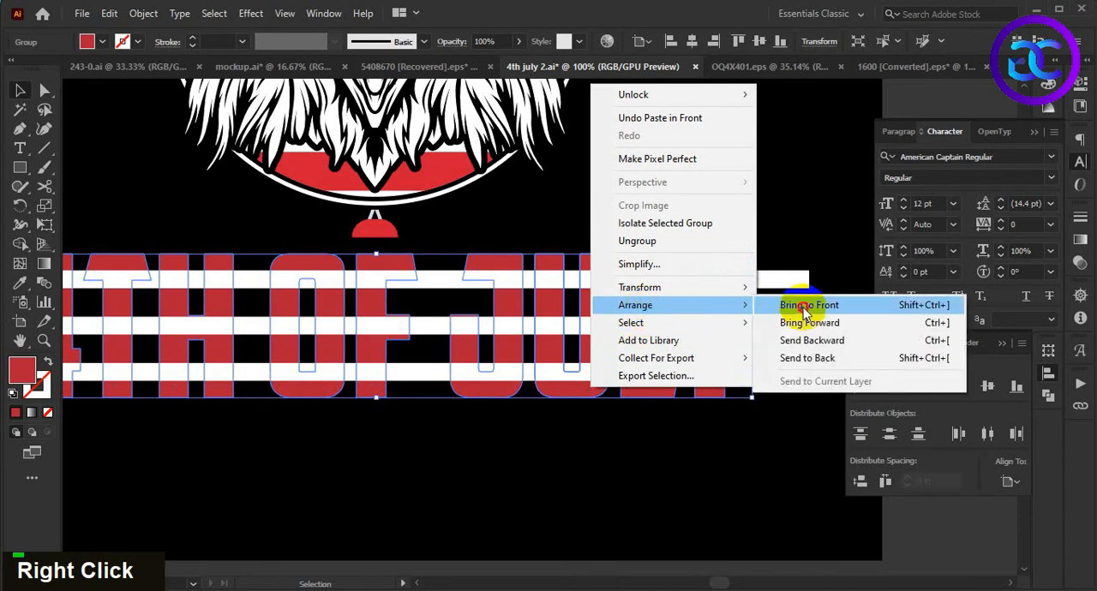
left_click(806, 307)
left_click(640, 466)
- Unite the front copy of 4TH OF JULY and make it a compound path
left_click(715, 367)
left_click(954, 342)
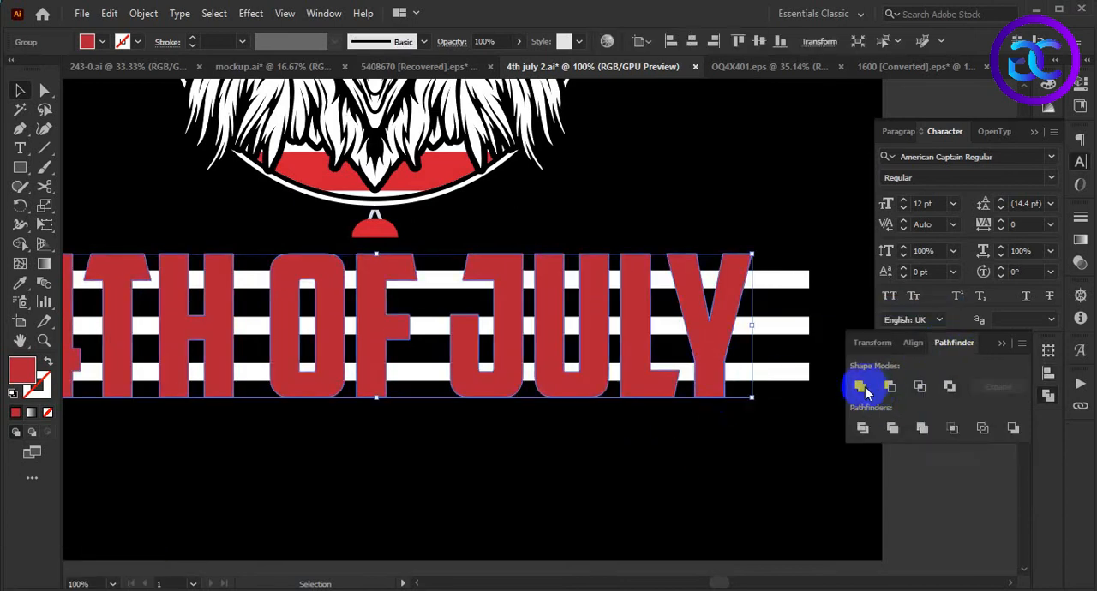
double_click(861, 389)
key("ctrl+8")
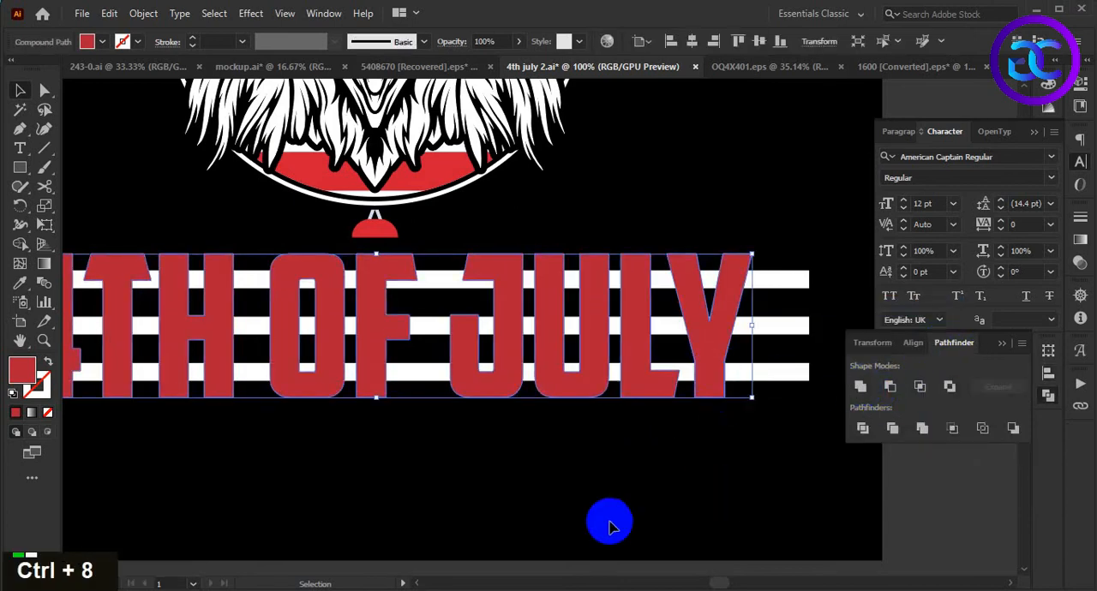
- Clip the white stripes with the front 4TH OF JULY compound path and group them with the red lettering beneath
left_click(782, 378, "shift")
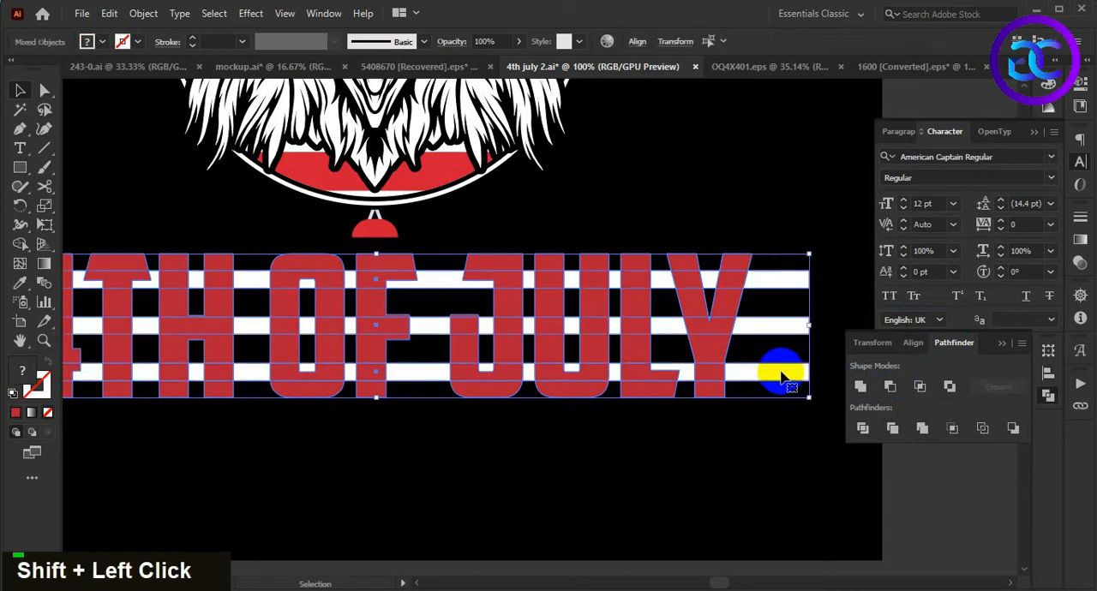
key("ctrl+7")
left_click(502, 473)
scroll(497, 467, "down", 3, "alt")
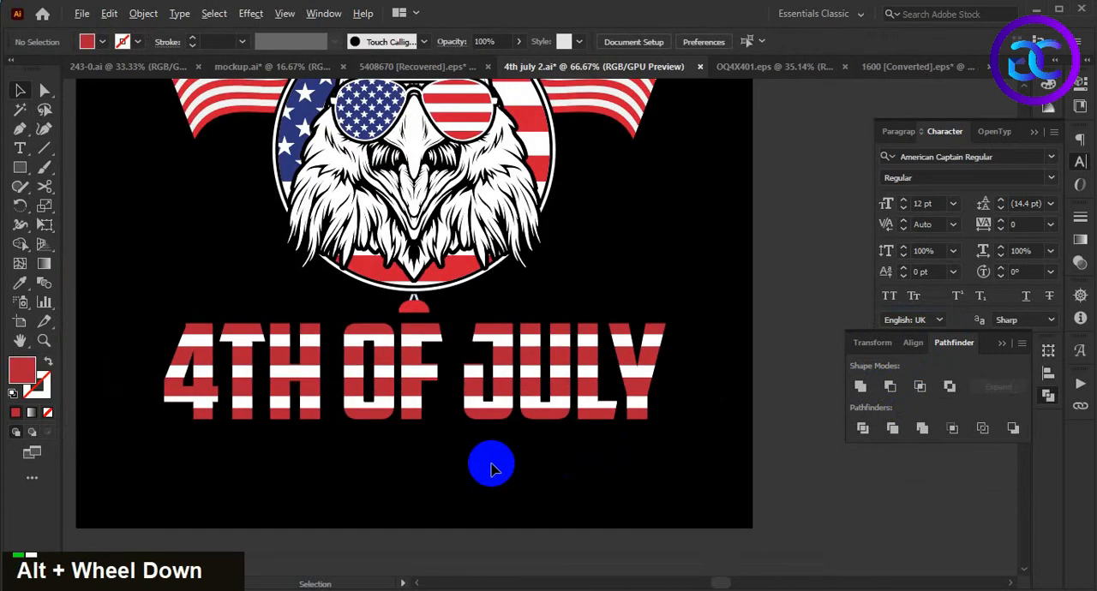
left_click_drag(585, 409, 583, 413)
key("ctrl+g")
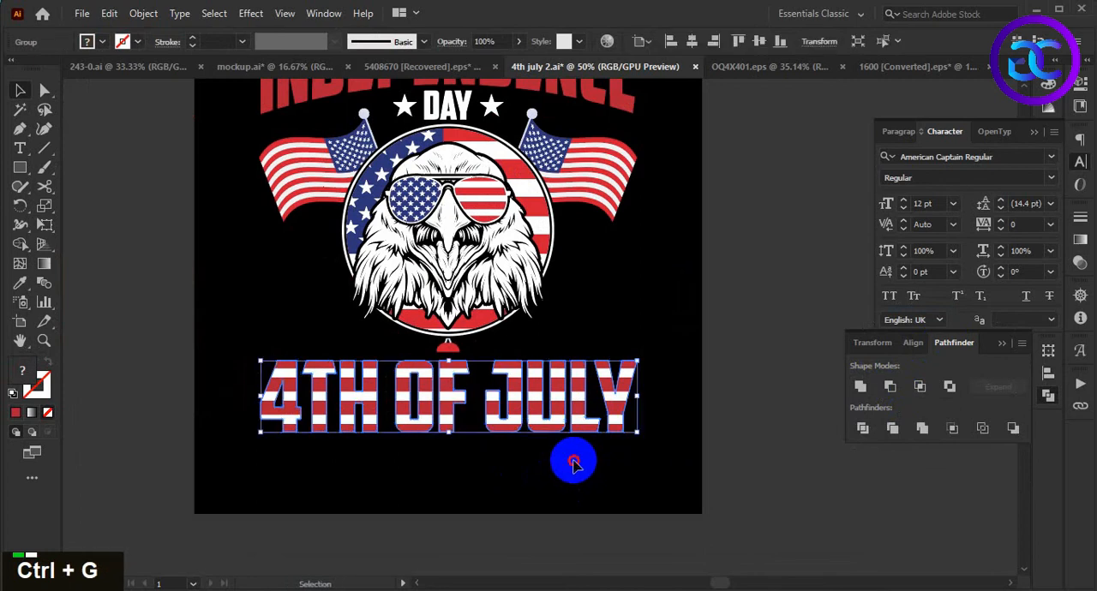
- Nudge the striped 4TH OF JULY group up slightly toward the eagle emblem
left_click(591, 468)
scroll(585, 467, "down", 1, "alt")
scroll(585, 467, "up", 1, "alt")
scroll(580, 458, "down", 1, "alt")
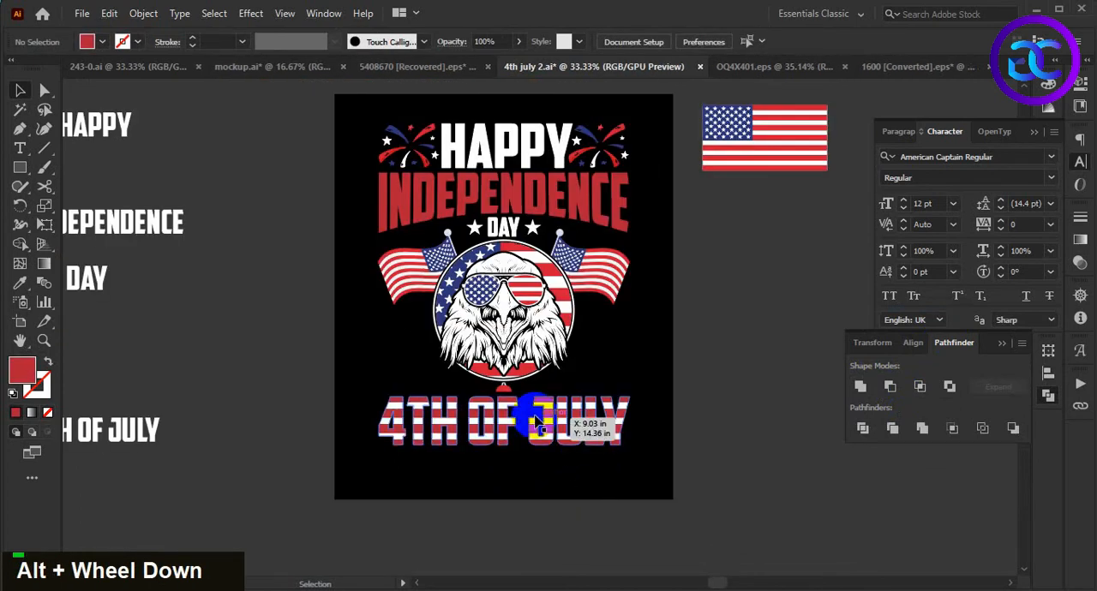
left_click(527, 413)
left_click(595, 492)
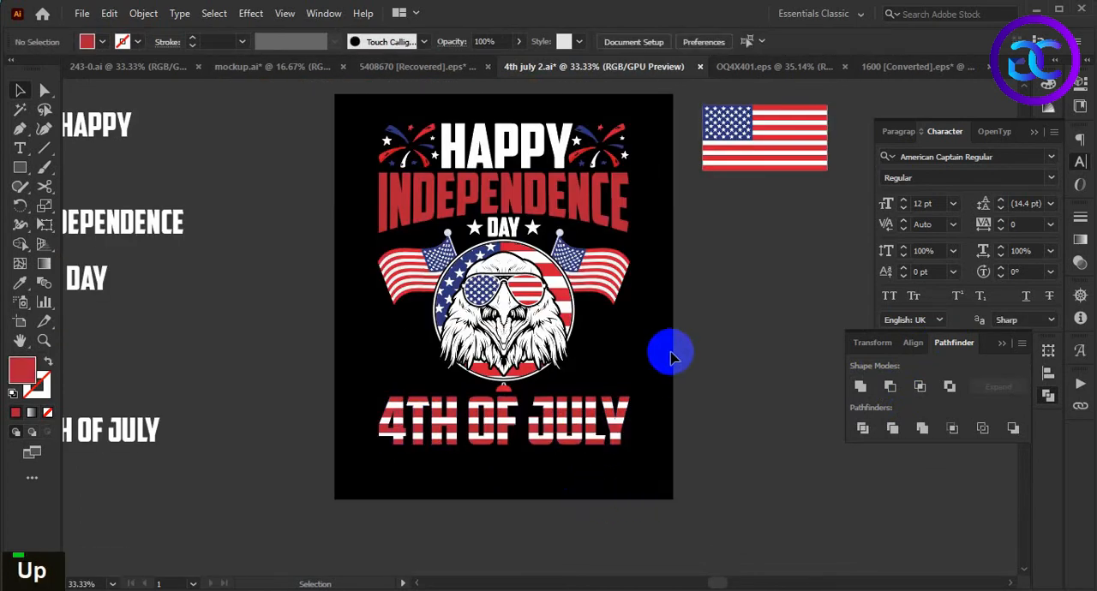
left_click_drag(665, 360, 636, 378)
scroll(685, 316, "down", 1, "alt")
scroll(655, 321, "up", 1, "alt")
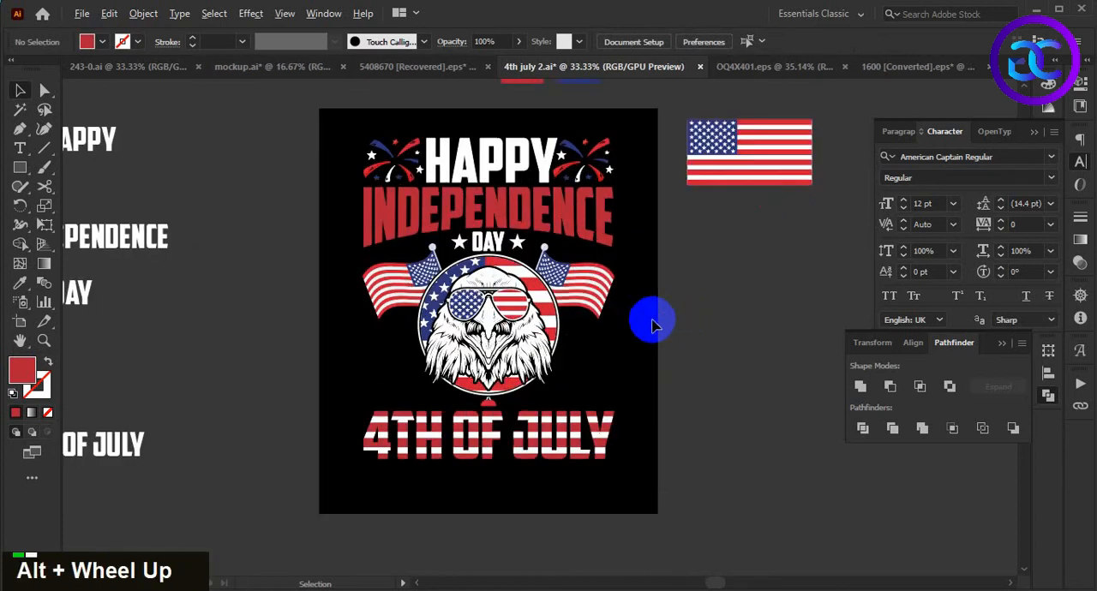
left_click_drag(652, 318, 656, 322)
key("alt")
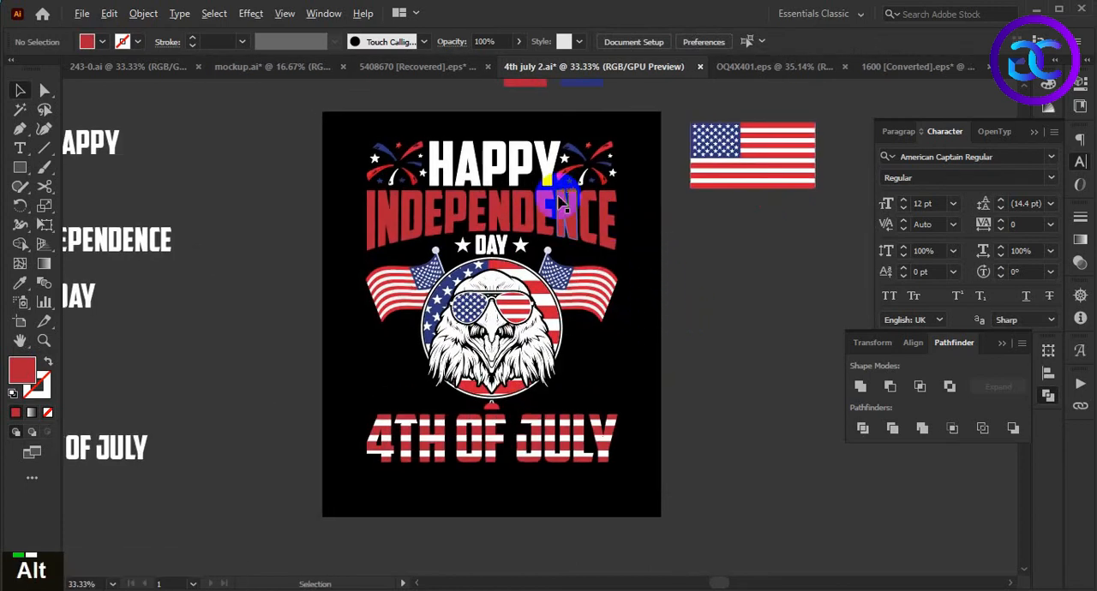
- Ungroup the HAPPY lettering and the two fireworks beside it
scroll(559, 202, "up", 1, "alt")
double_click(701, 361)
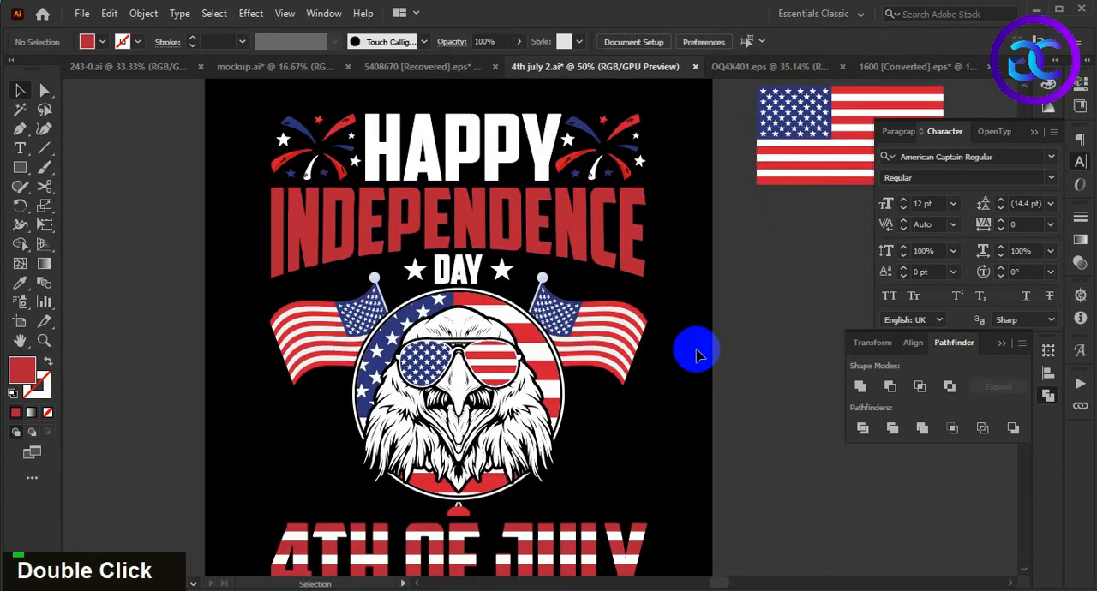
left_click(628, 162)
scroll(630, 165, "down", 1)
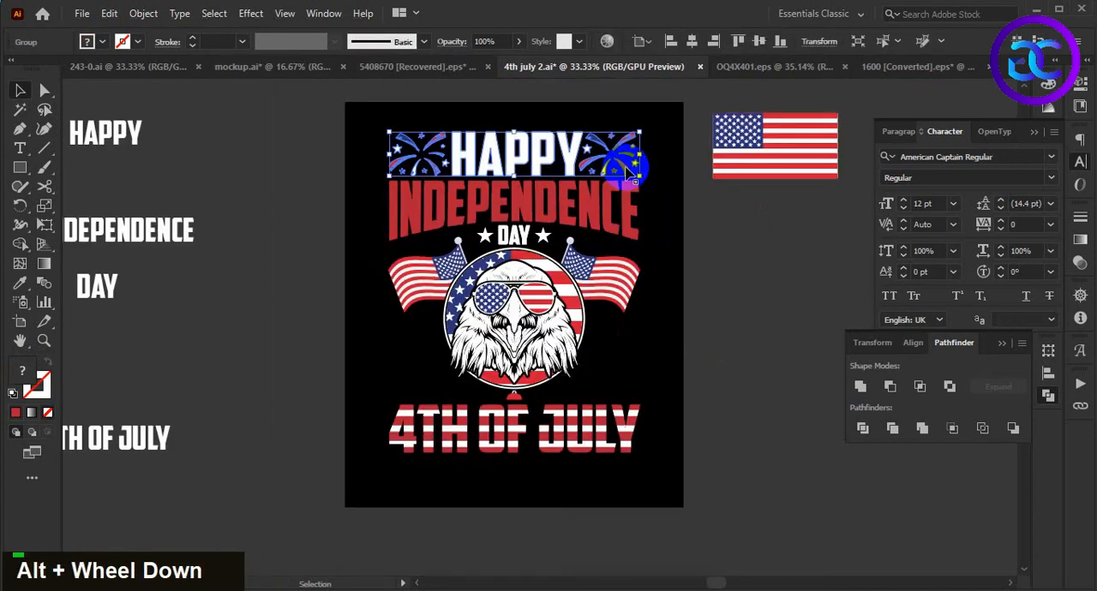
right_click(628, 165)
double_click(725, 327)
scroll(600, 167, "up", 1, "alt")
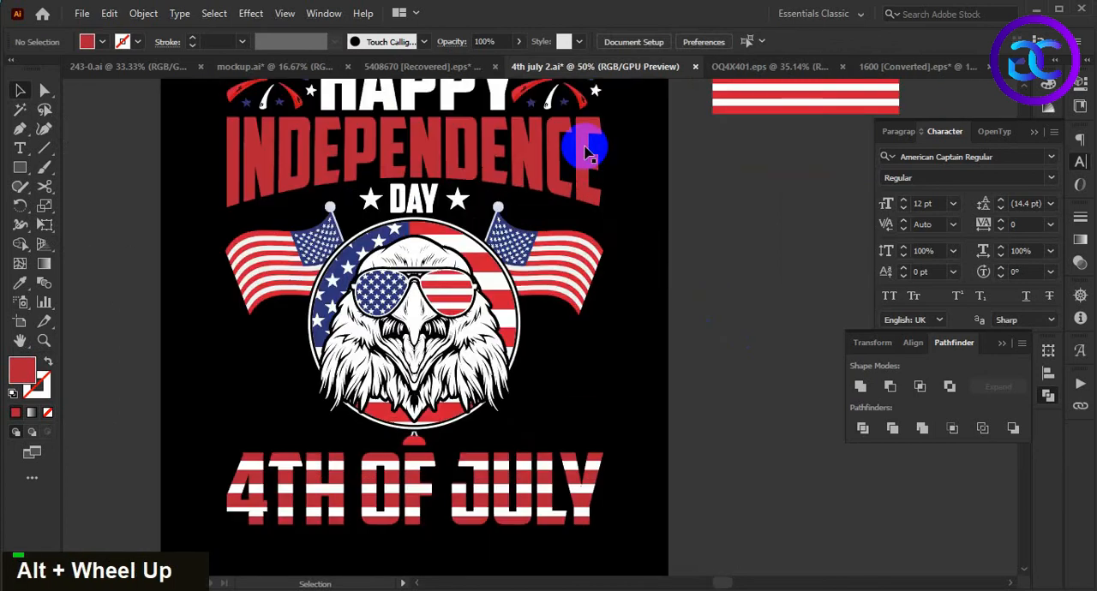
- Duplicate the firework to the right of HAPPY, scale the copy down, and place it beside the eagle above JULY
left_click_drag(581, 103, 572, 427)
scroll(573, 427, "up", 2, "alt")
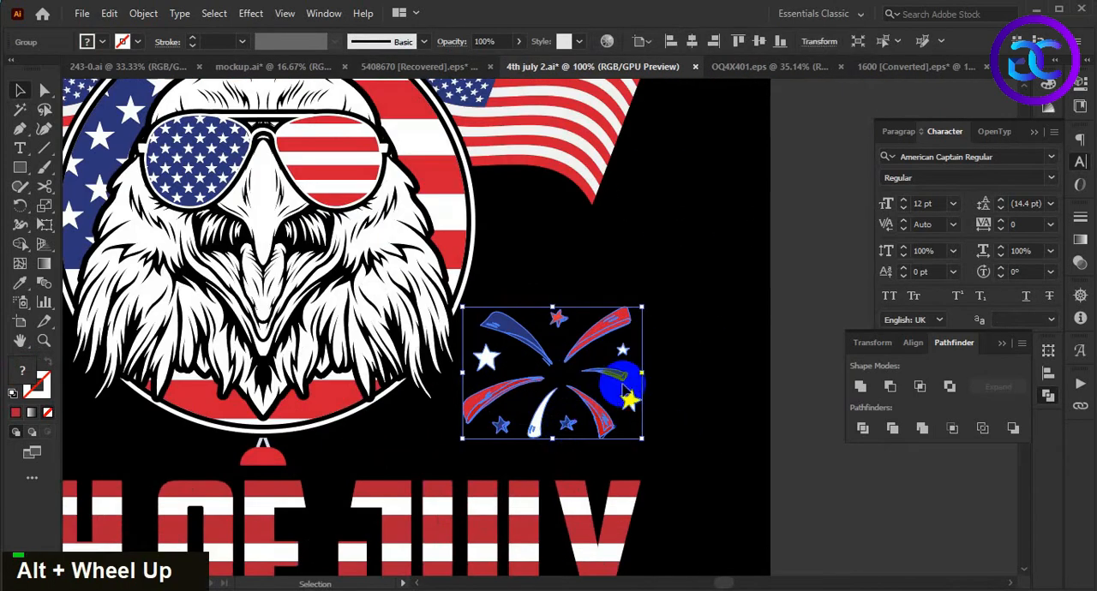
left_click_drag(642, 375, 593, 392)
left_click(637, 403)
left_click_drag(637, 403, 683, 372)
left_click(728, 335)
scroll(730, 335, "down", 1, "alt")
left_click_drag(730, 336, 642, 334)
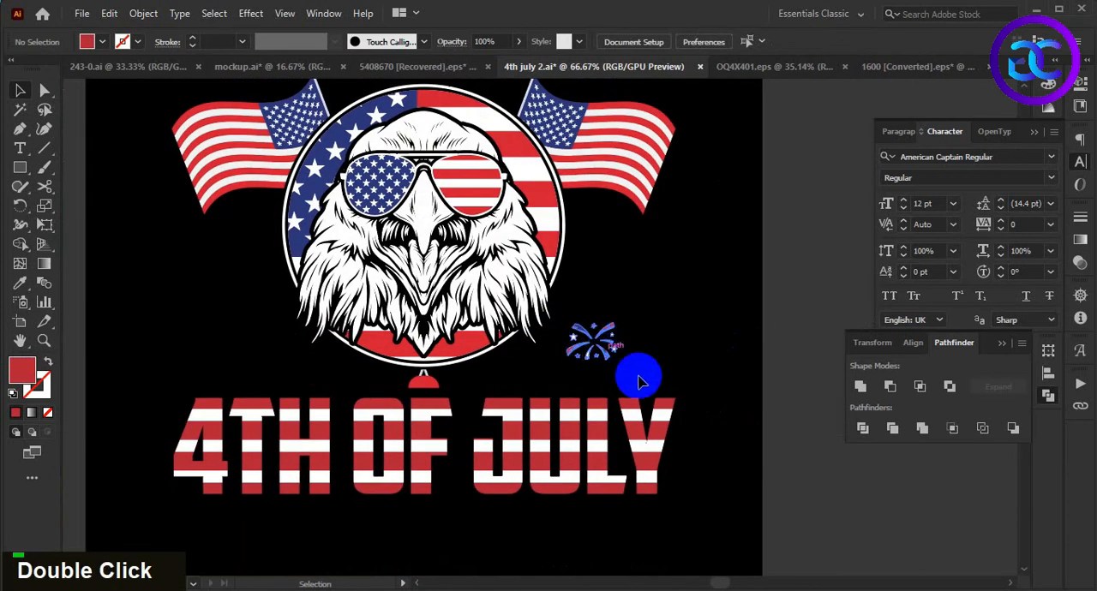
left_click(607, 356)
left_click(667, 362, "alt+shift")
- Copy the small firework to the opposite side of the eagle above 4TH and reflect the copy
scroll(669, 352, "down", 1, "alt")
left_click_drag(630, 362, 363, 338)
right_click(364, 338)
mouse_move(452, 238)
left_click(611, 290)
key("Return")
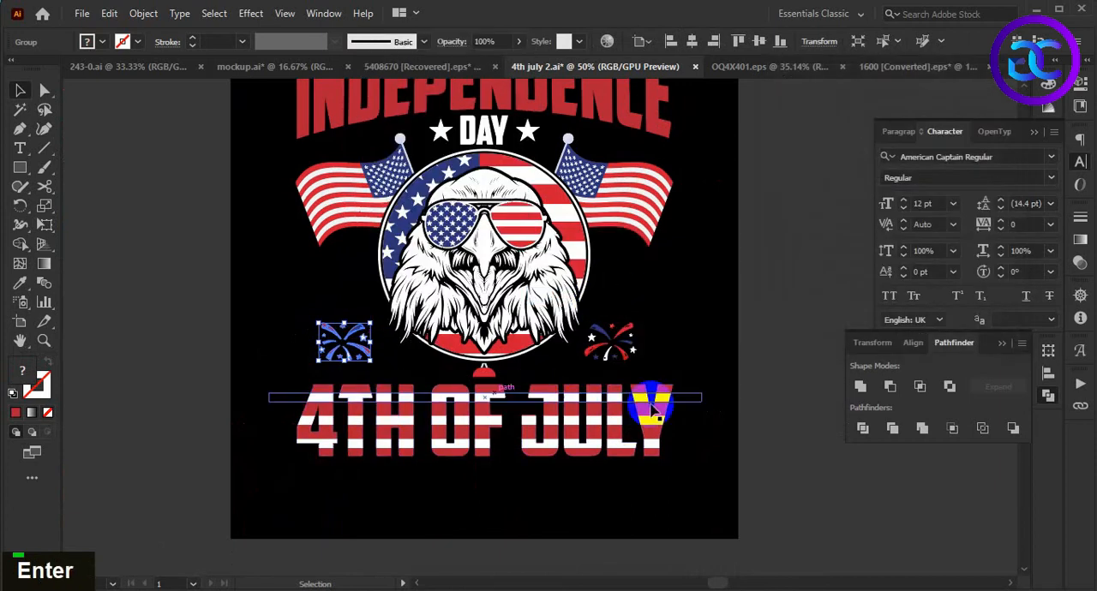
- Group the two small fireworks and align them horizontally centred with the 4TH OF JULY lettering
left_click(620, 353, "shift")
key("ctrl+g")
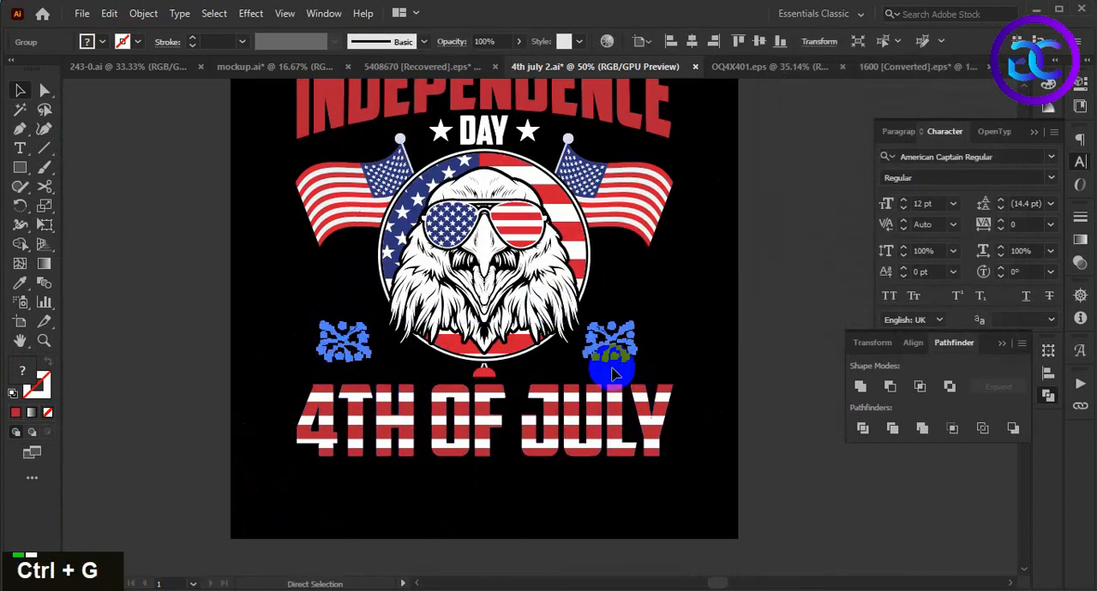
left_click(598, 420, "shift")
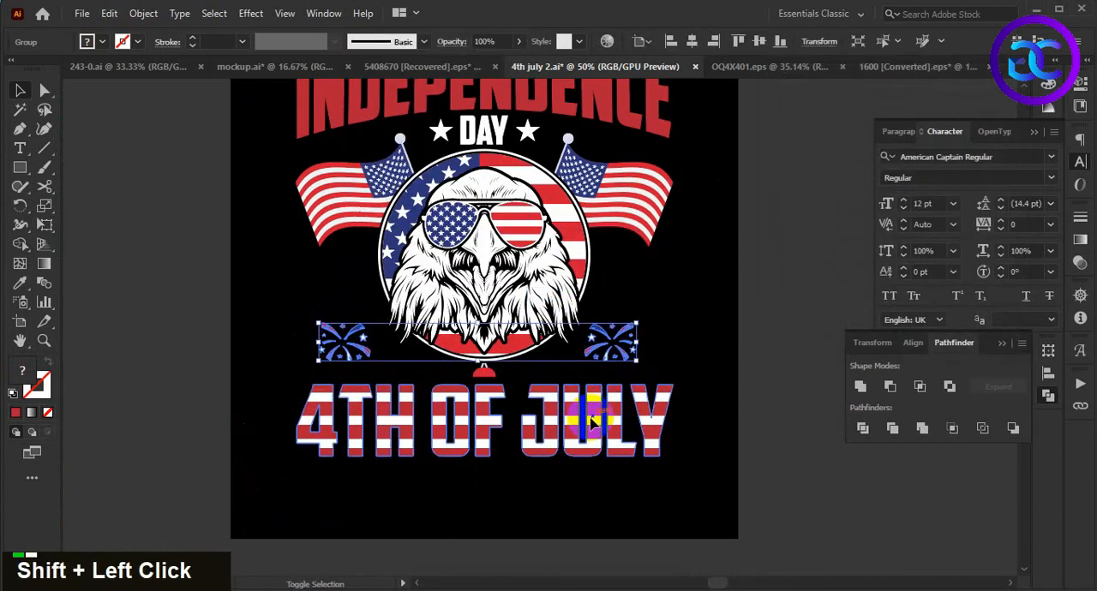
left_click(913, 343)
left_click(889, 386)
left_click(722, 394)
scroll(722, 377, "down", 2)
left_click_drag(752, 326, 694, 354)
key("ctrl+F11")
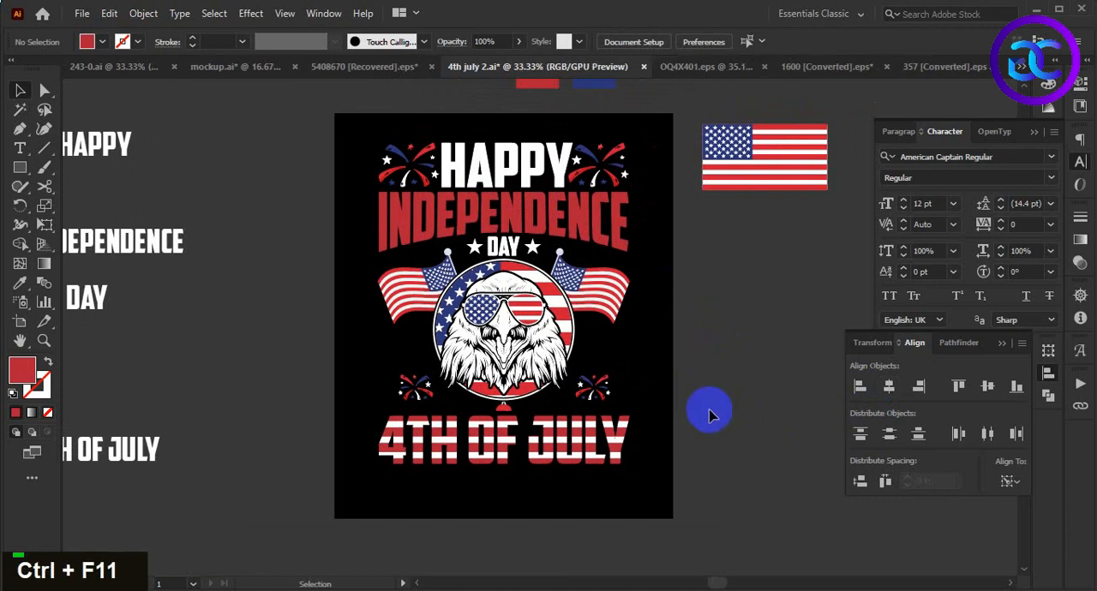
- Group all the artwork on the black background and centre it vertically on the artboard
scroll(710, 414, "down", 1)
left_click_drag(721, 353, 696, 384)
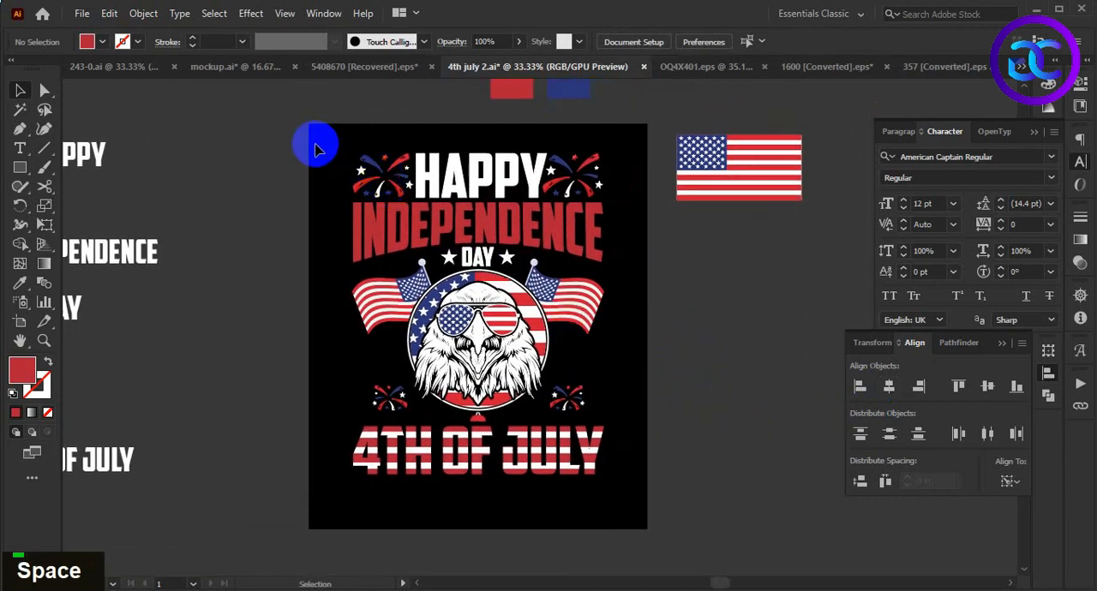
left_click_drag(570, 410, 632, 494)
key("ctrl+g")
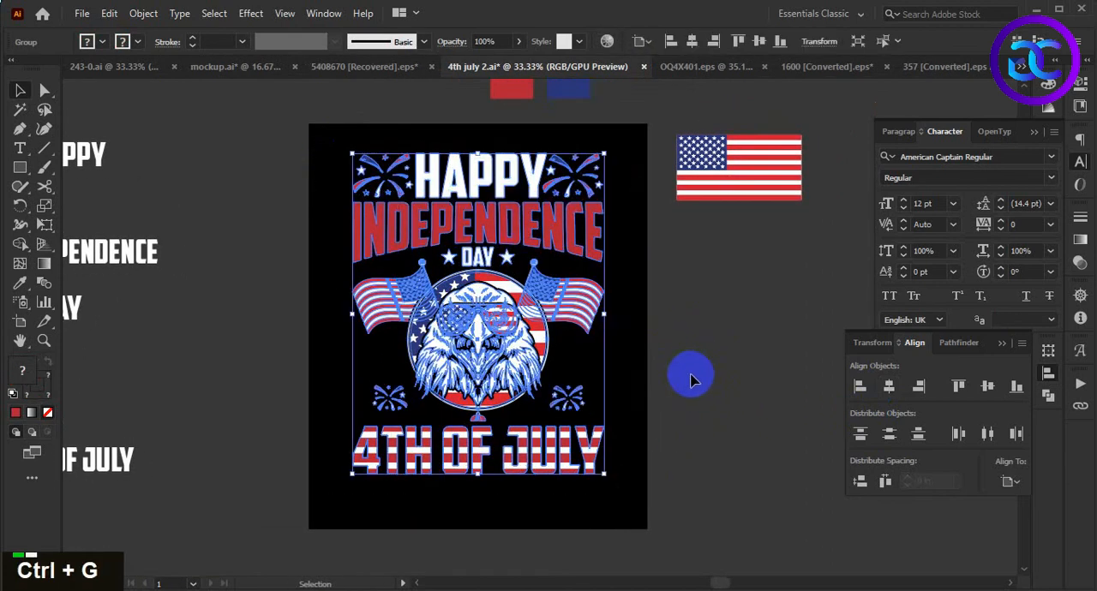
left_click(990, 390)
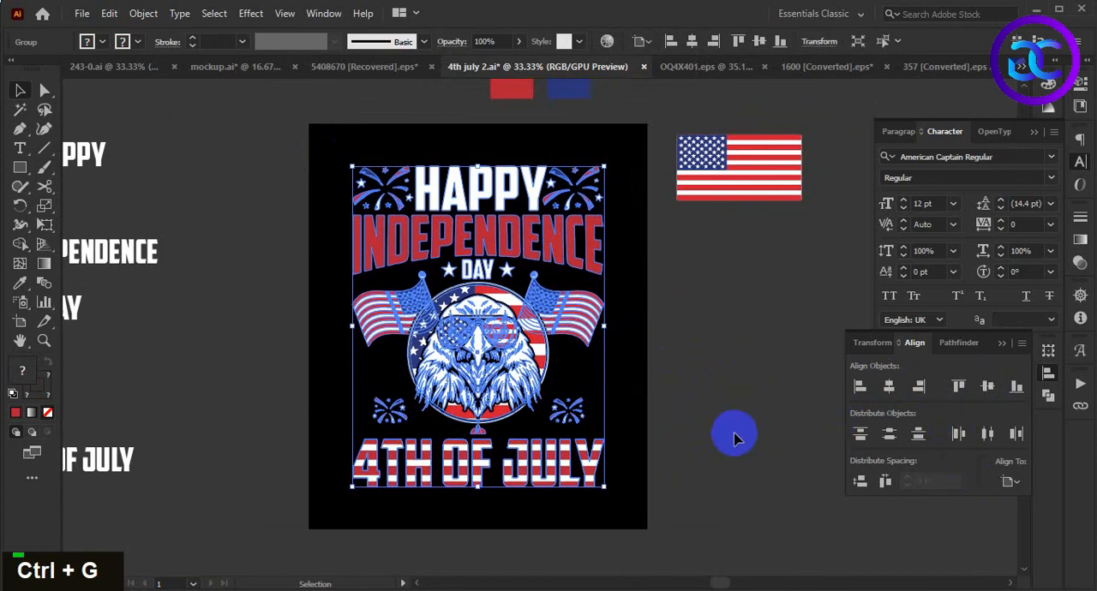
left_click(733, 431)
left_click_drag(723, 426, 711, 417)
- Cut the second grunge texture, the one with rough dark edges, from 357 [Converted].eps and paste it into 4th july 2.ai
left_click(943, 68)
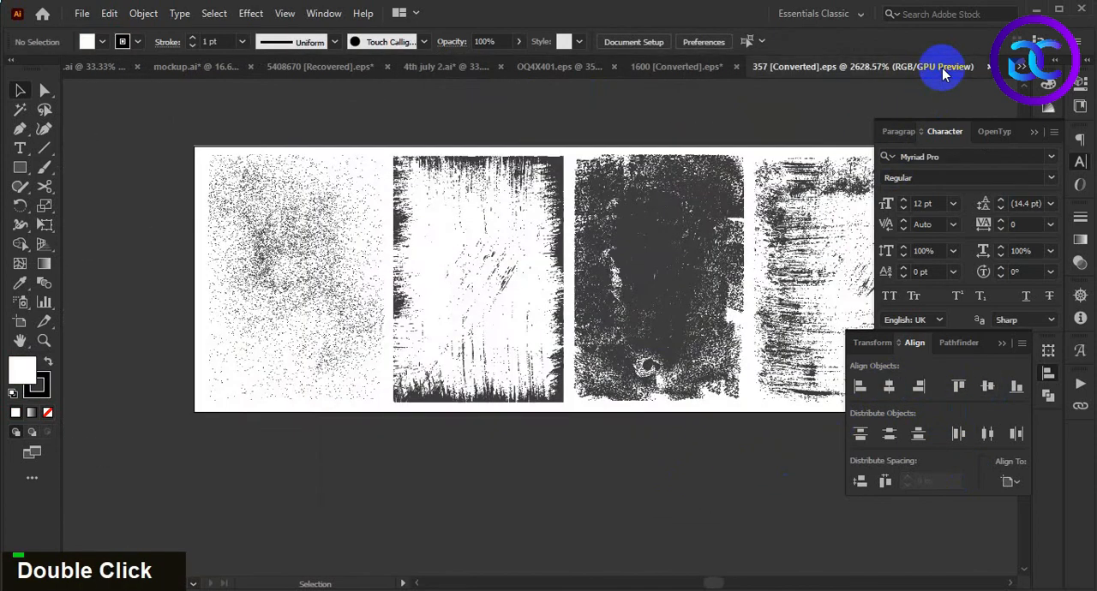
left_click(552, 381)
key("ctrl+x")
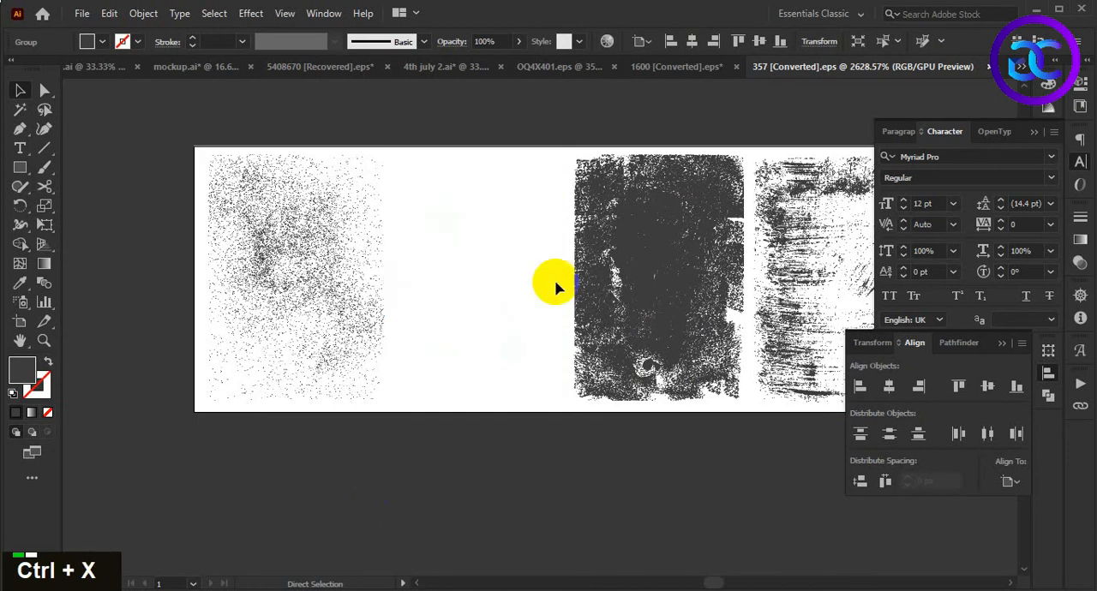
left_click(480, 67)
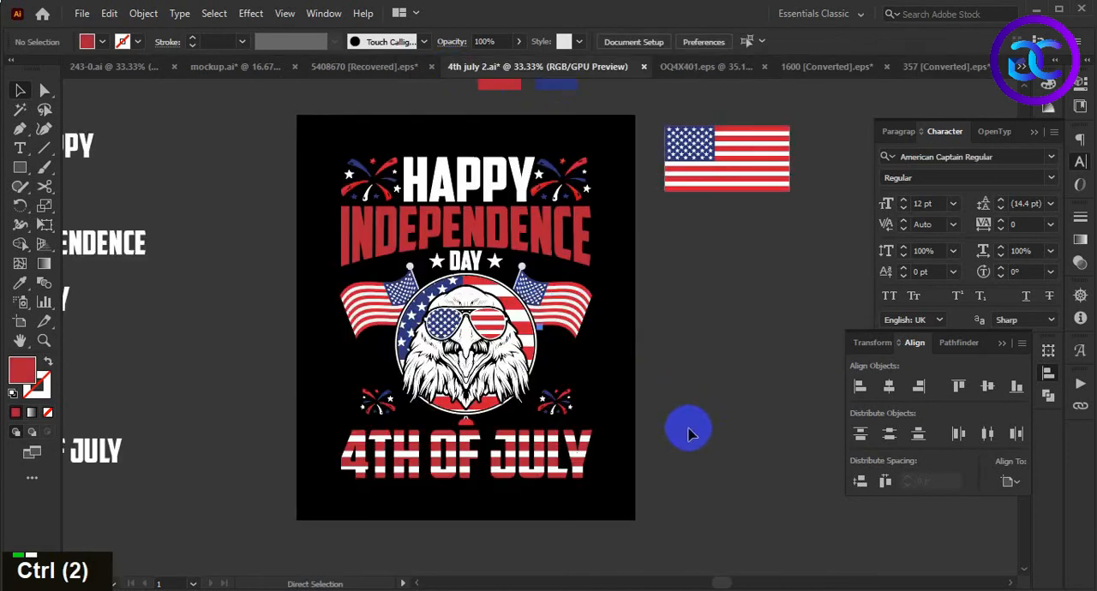
left_click_drag(546, 336, 620, 448)
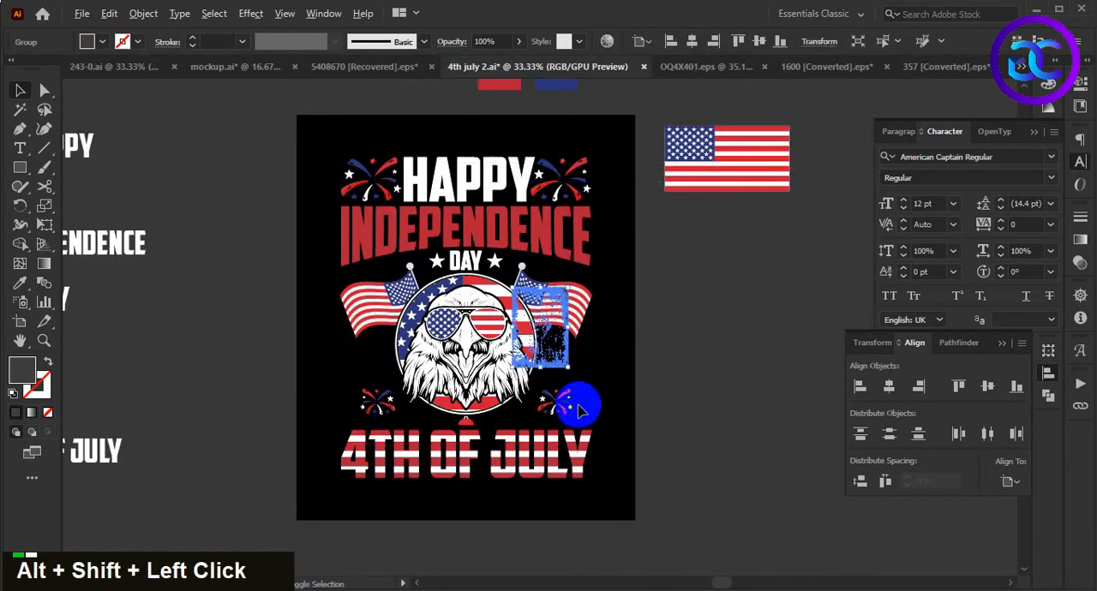
- Enlarge the pasted grunge texture over the design and set its fill colour to 000000
left_click_drag(567, 367, 715, 463)
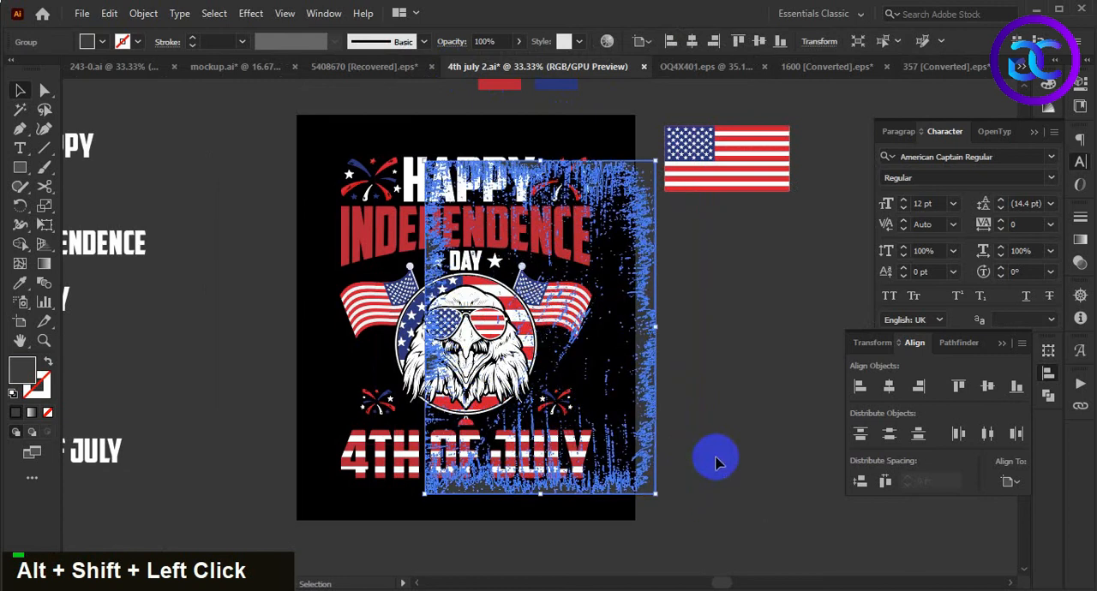
double_click(23, 371)
type("000000")
key("Return")
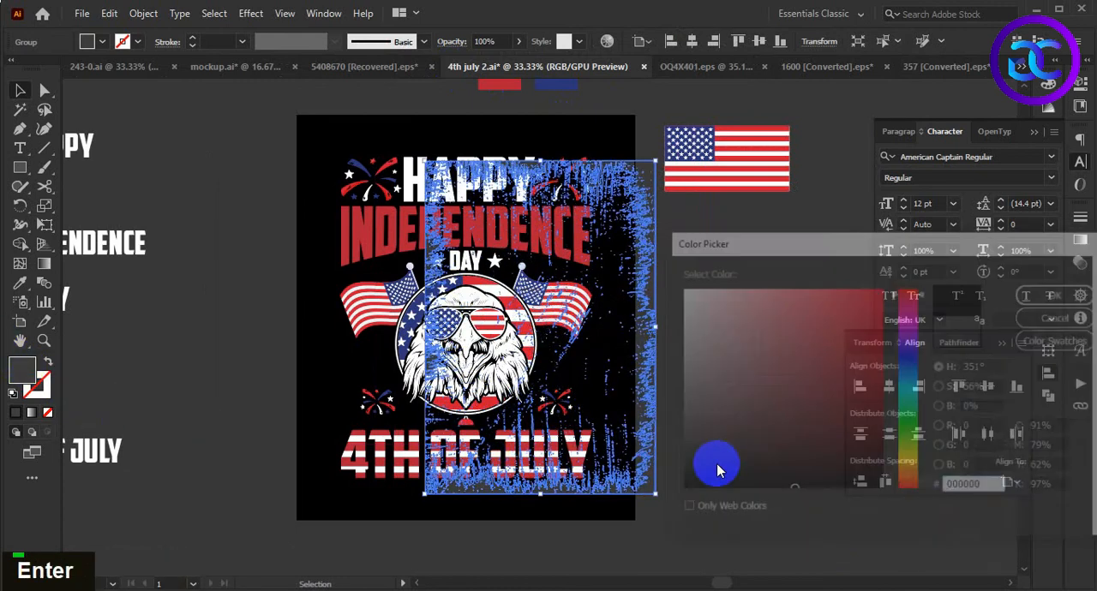
- Centre the black texture on the artboard horizontally and vertically, and scale it to cover the whole design
left_click(889, 387)
left_click(987, 387)
left_click_drag(581, 485, 642, 557)
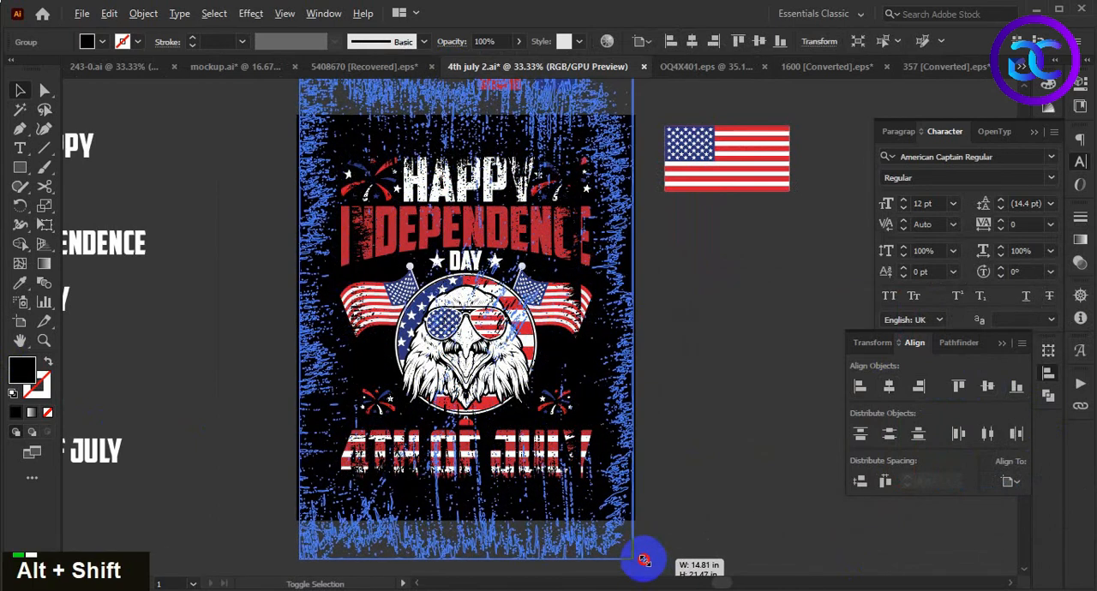
left_click(719, 394)
scroll(718, 394, "down", 1)
double_click(634, 503)
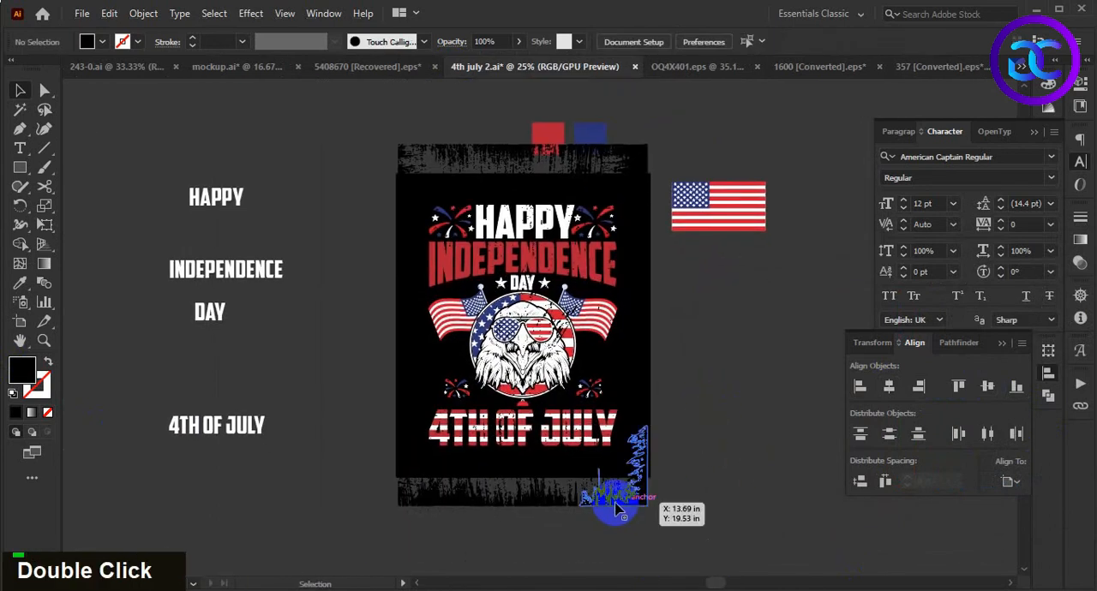
left_click_drag(647, 506, 643, 500)
left_click(734, 465)
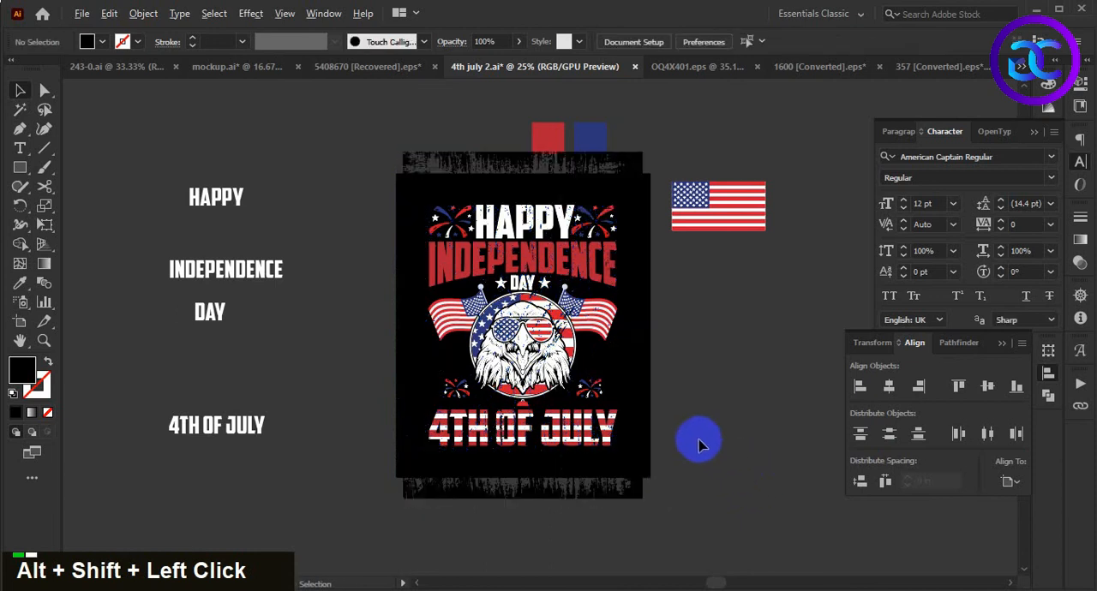
- Cut the black texture and add an opacity mask with Clip turned off to the design group
scroll(698, 438, "up", 1)
left_click(565, 495)
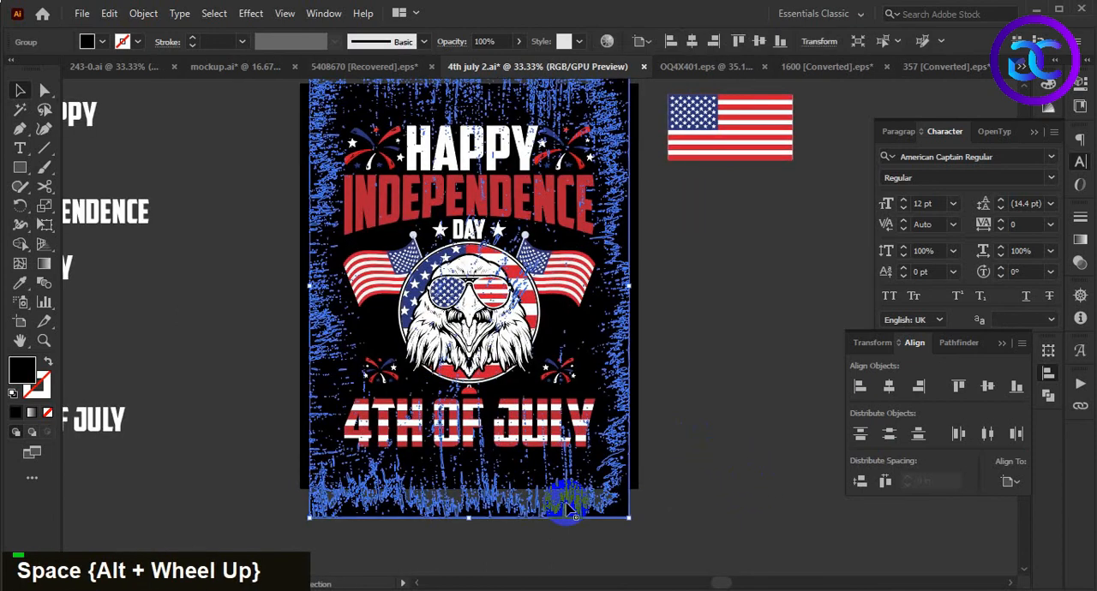
key("ctrl+x")
left_click(541, 419)
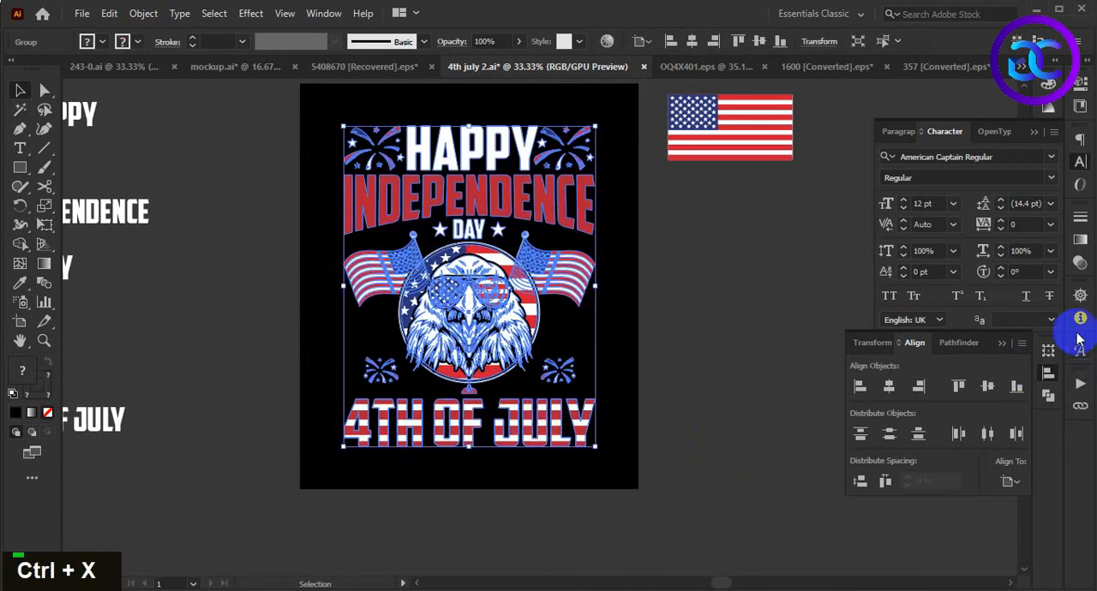
left_click(1080, 263)
double_click(973, 276)
left_click(1001, 279)
- Paste the texture in front inside the opacity mask and return to editing the artwork
key("ctrl+f")
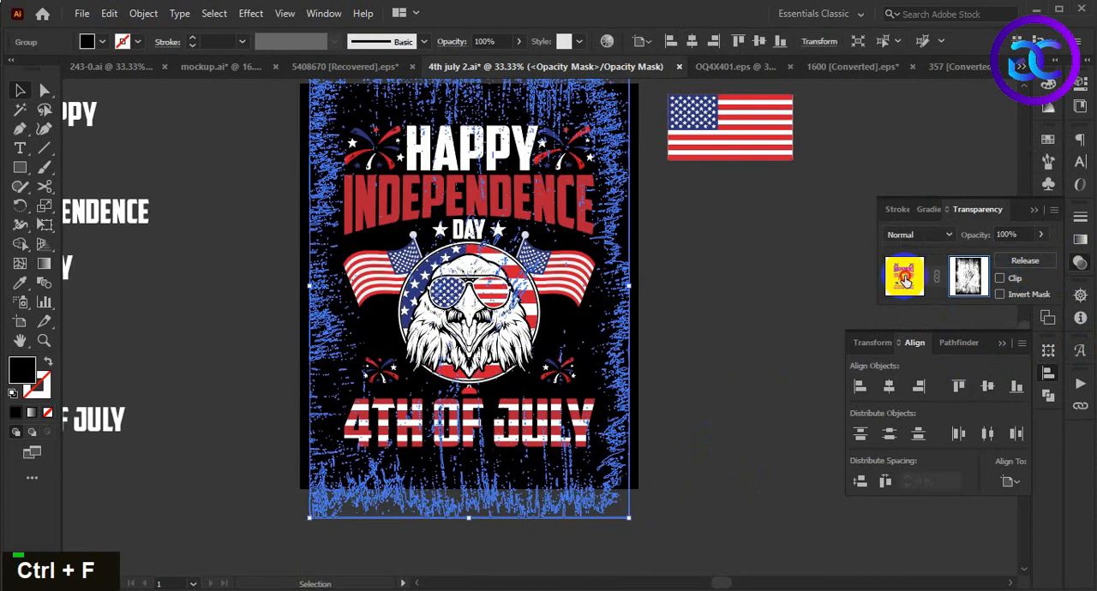
left_click(905, 279)
left_click(722, 358)
key("space")
left_click_drag(668, 324, 687, 322)
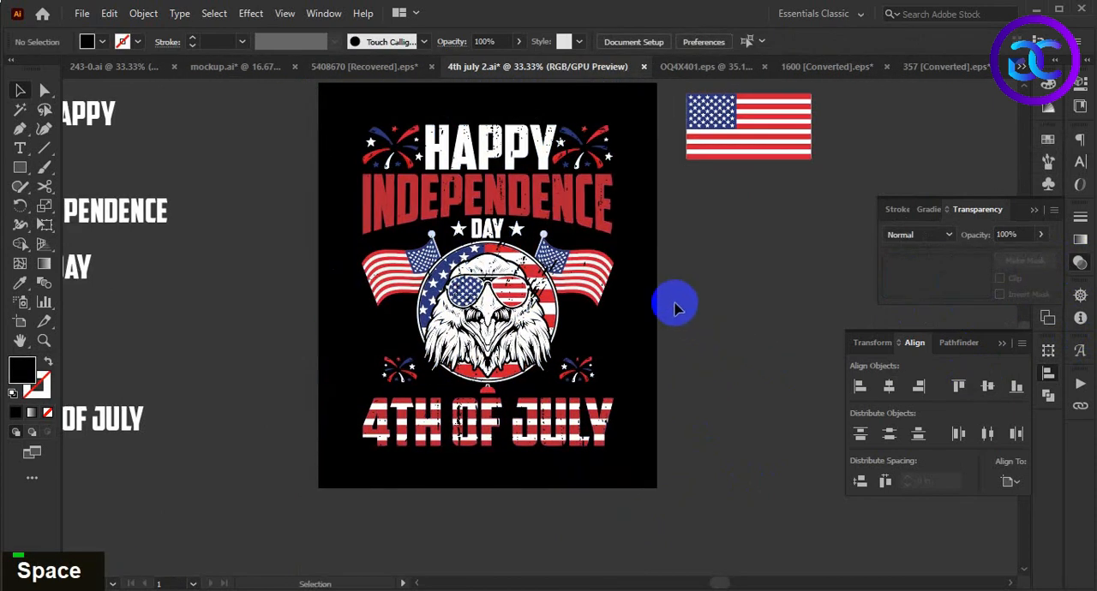
- Scale the masked design group up proportionally from its centre until it nearly fills the black artboard
left_click(505, 322)
left_click_drag(618, 452, 649, 480)
left_click_drag(696, 507, 696, 507)
left_click(725, 437)
key("space")
left_click_drag(702, 390, 700, 411)
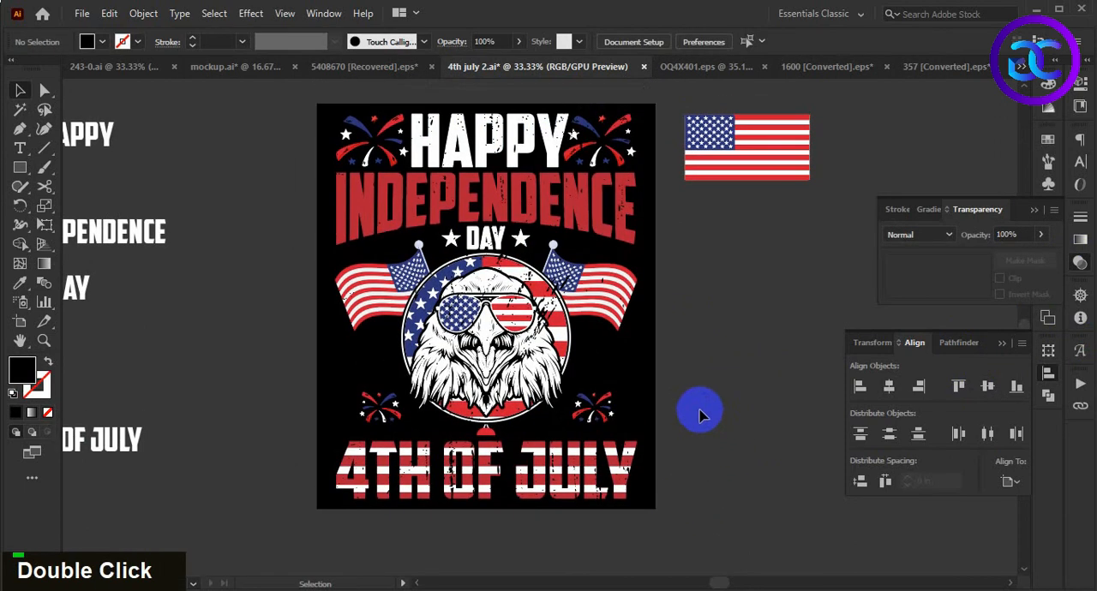
left_click_drag(697, 369, 697, 373)
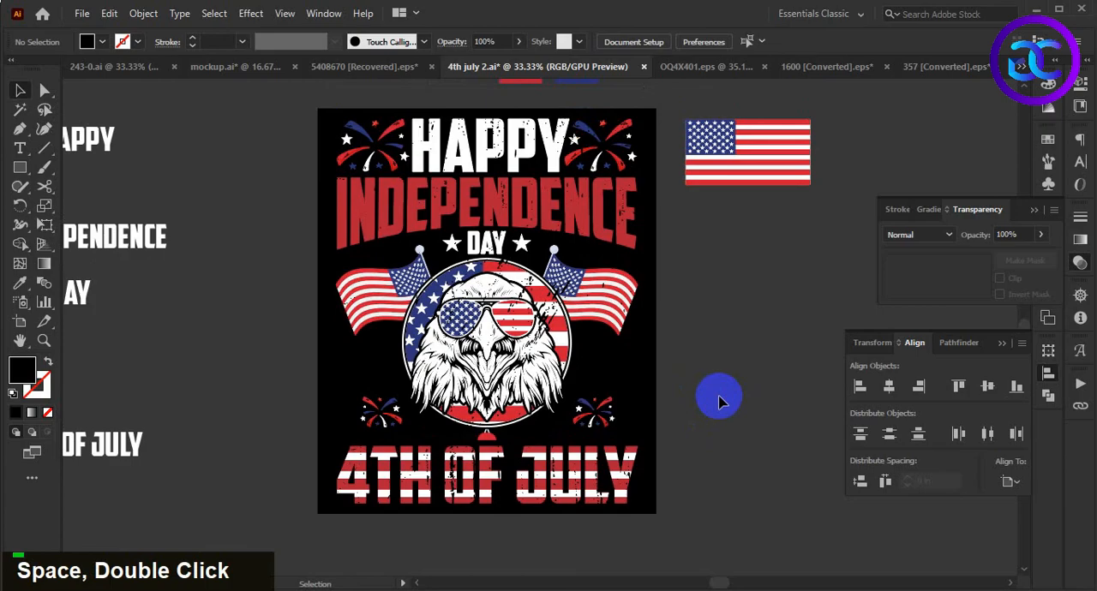